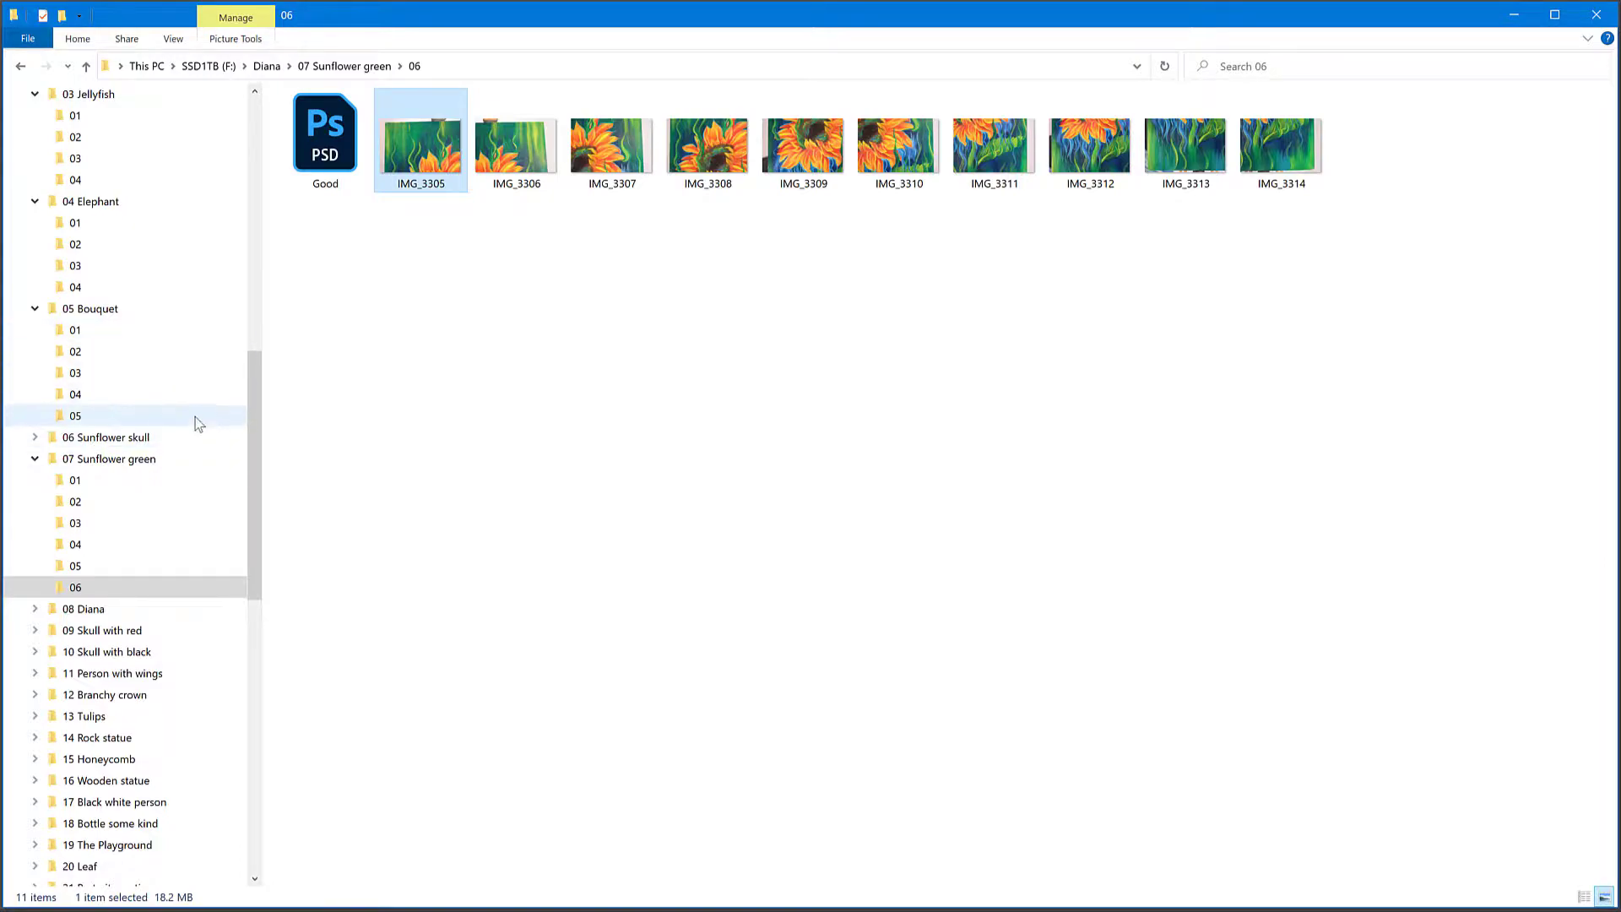
Step: Open IMG_3278 from folder 01 of 07 Sunflower green and move on to IMG_3279 in the photo viewer
left_click(81, 478)
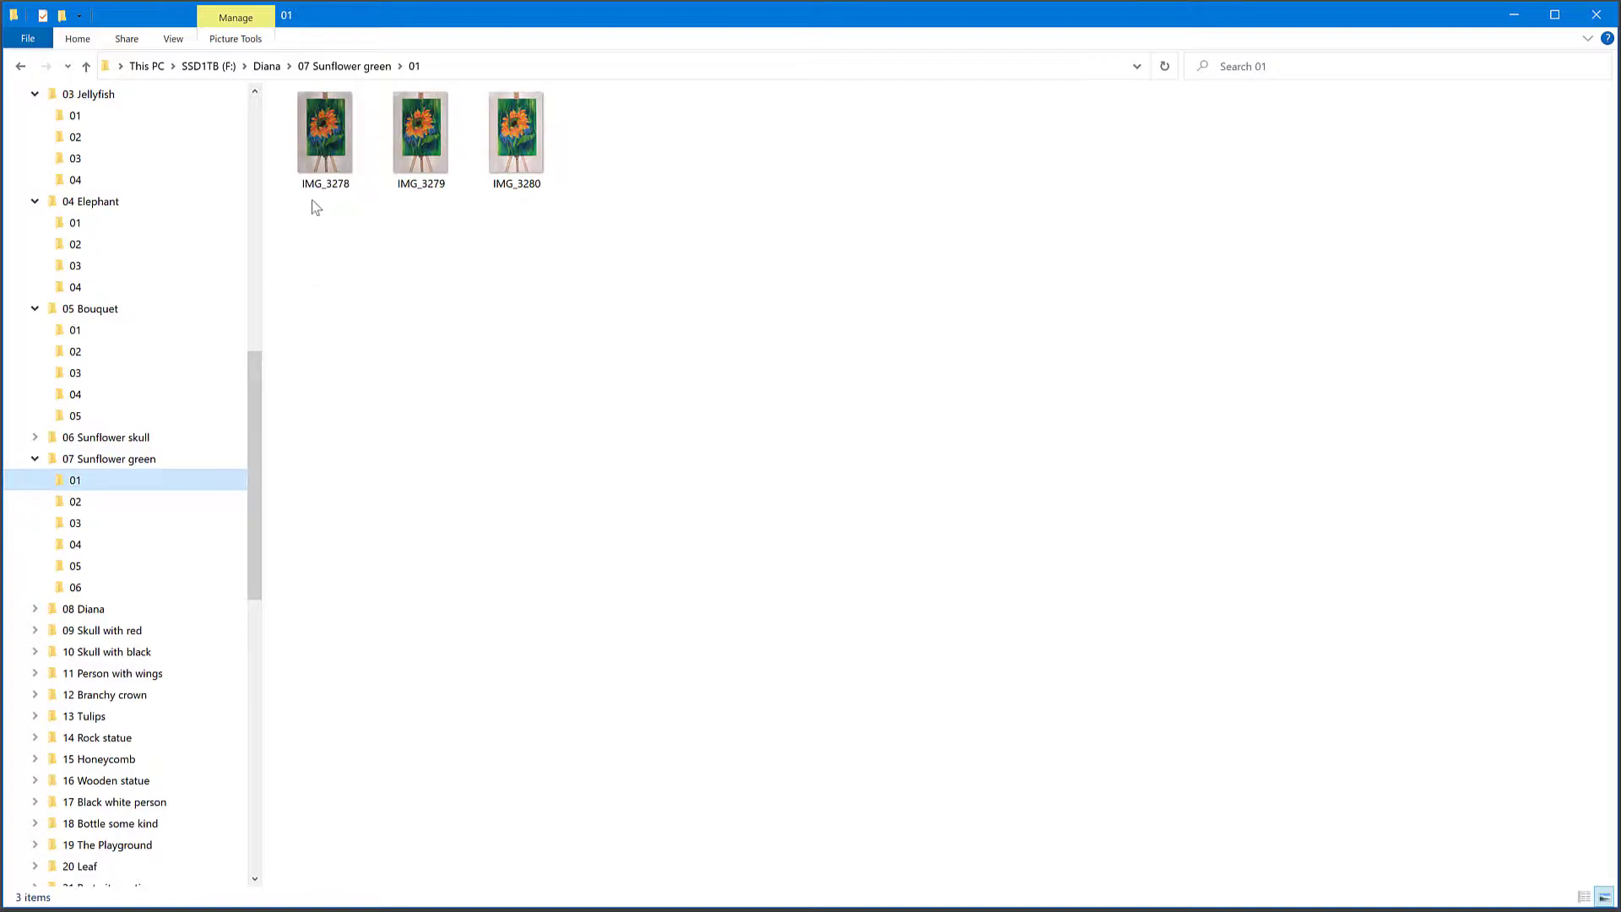
double_click(321, 135)
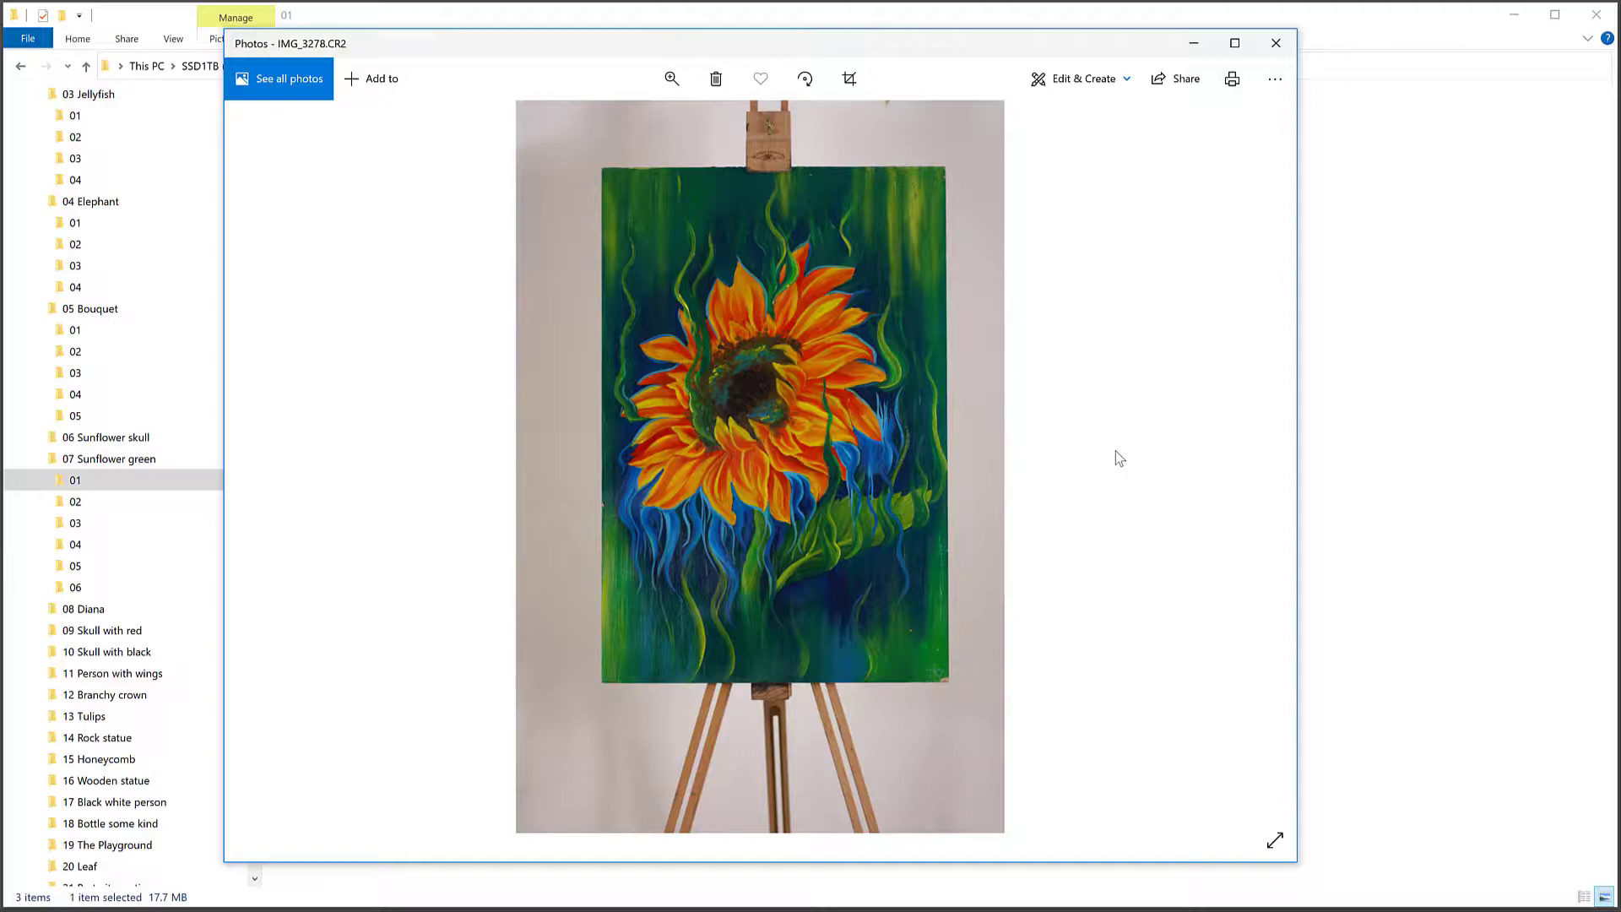
scroll(1116, 450, "down", 1)
scroll(1116, 459, "down", 1)
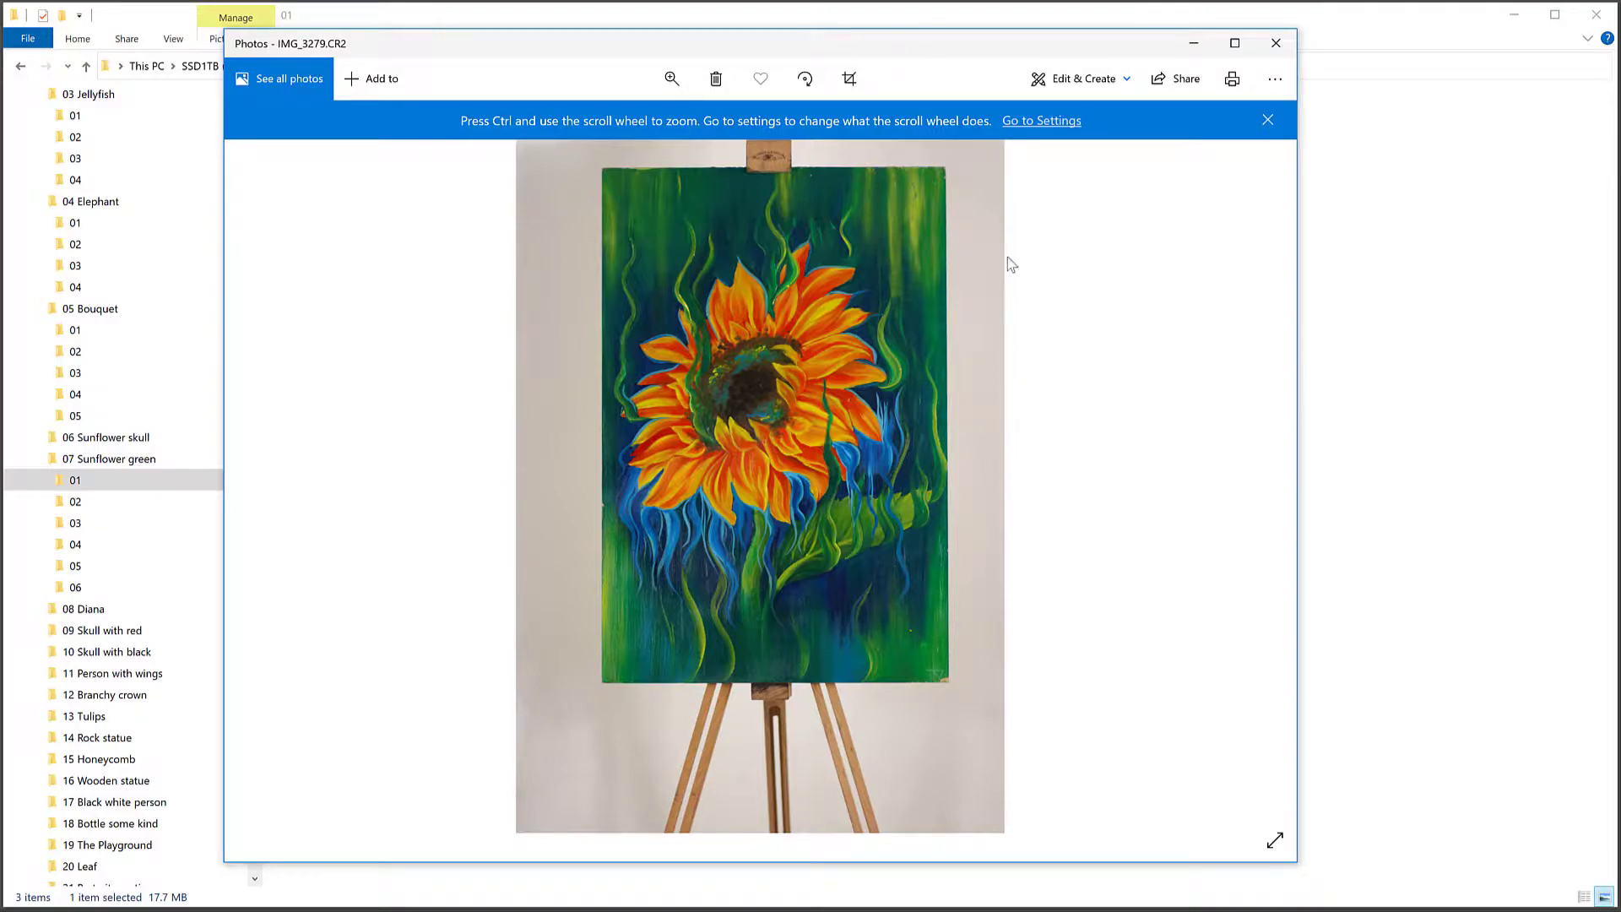
Step: Crop the IMG_3279 photo to the edges of the painted canvas, excluding the easel and wall
left_click(852, 79)
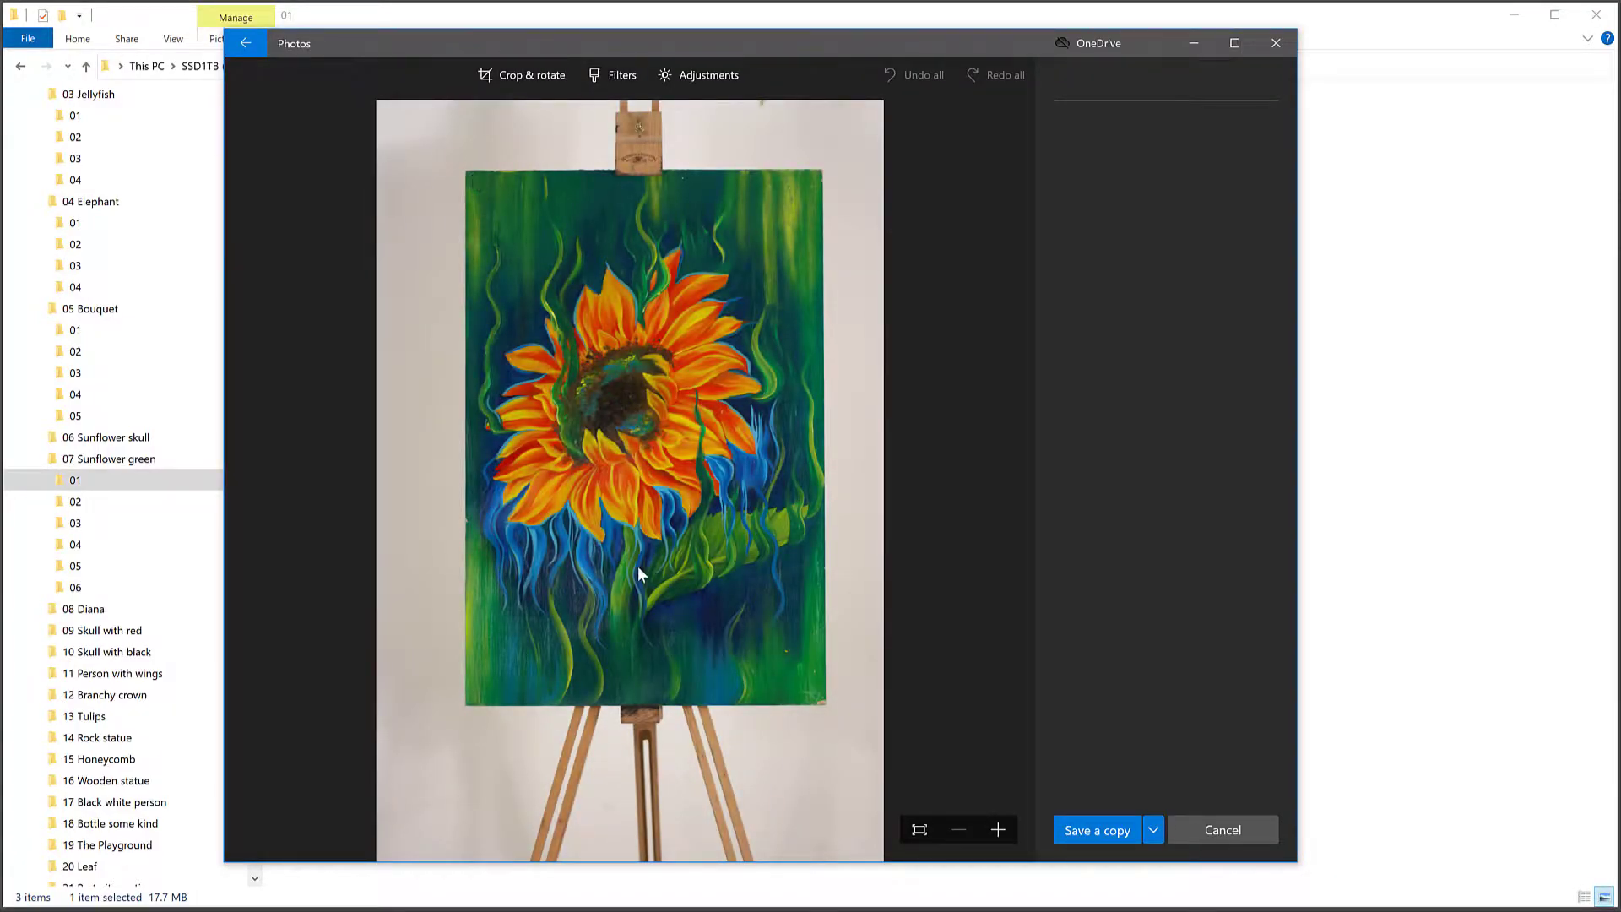
left_click_drag(867, 847, 809, 689)
mouse_move(399, 134)
left_mouse_down()
mouse_move(489, 225)
mouse_move(500, 211)
left_mouse_up()
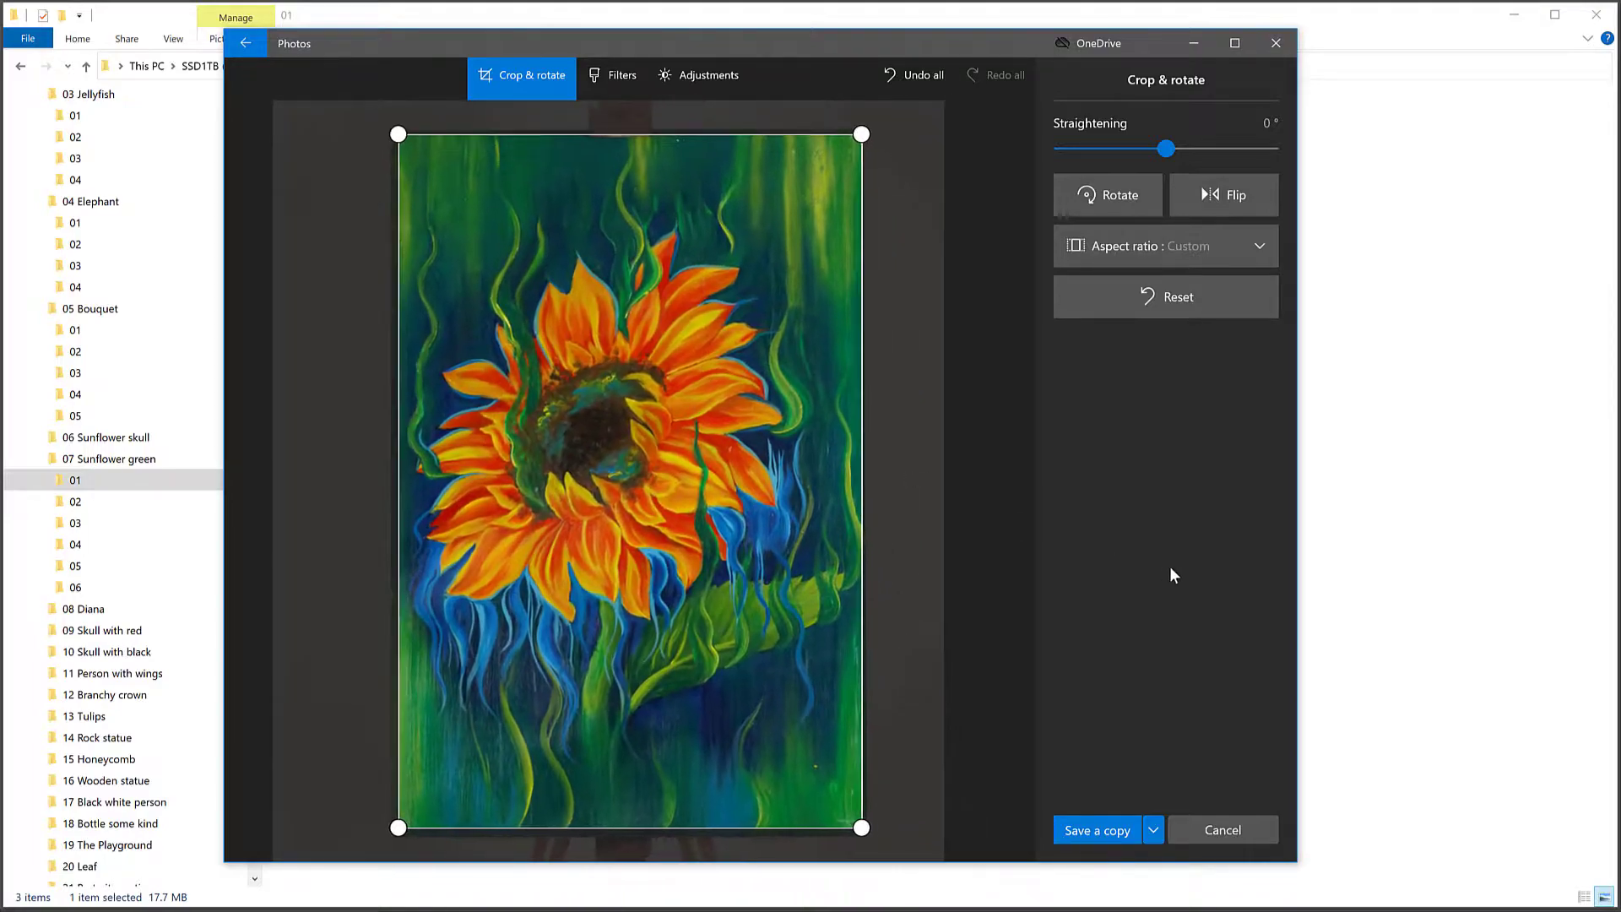
Step: Try lowering the vignette of the cropped painting slightly, keeping clarity neutral
left_click(718, 74)
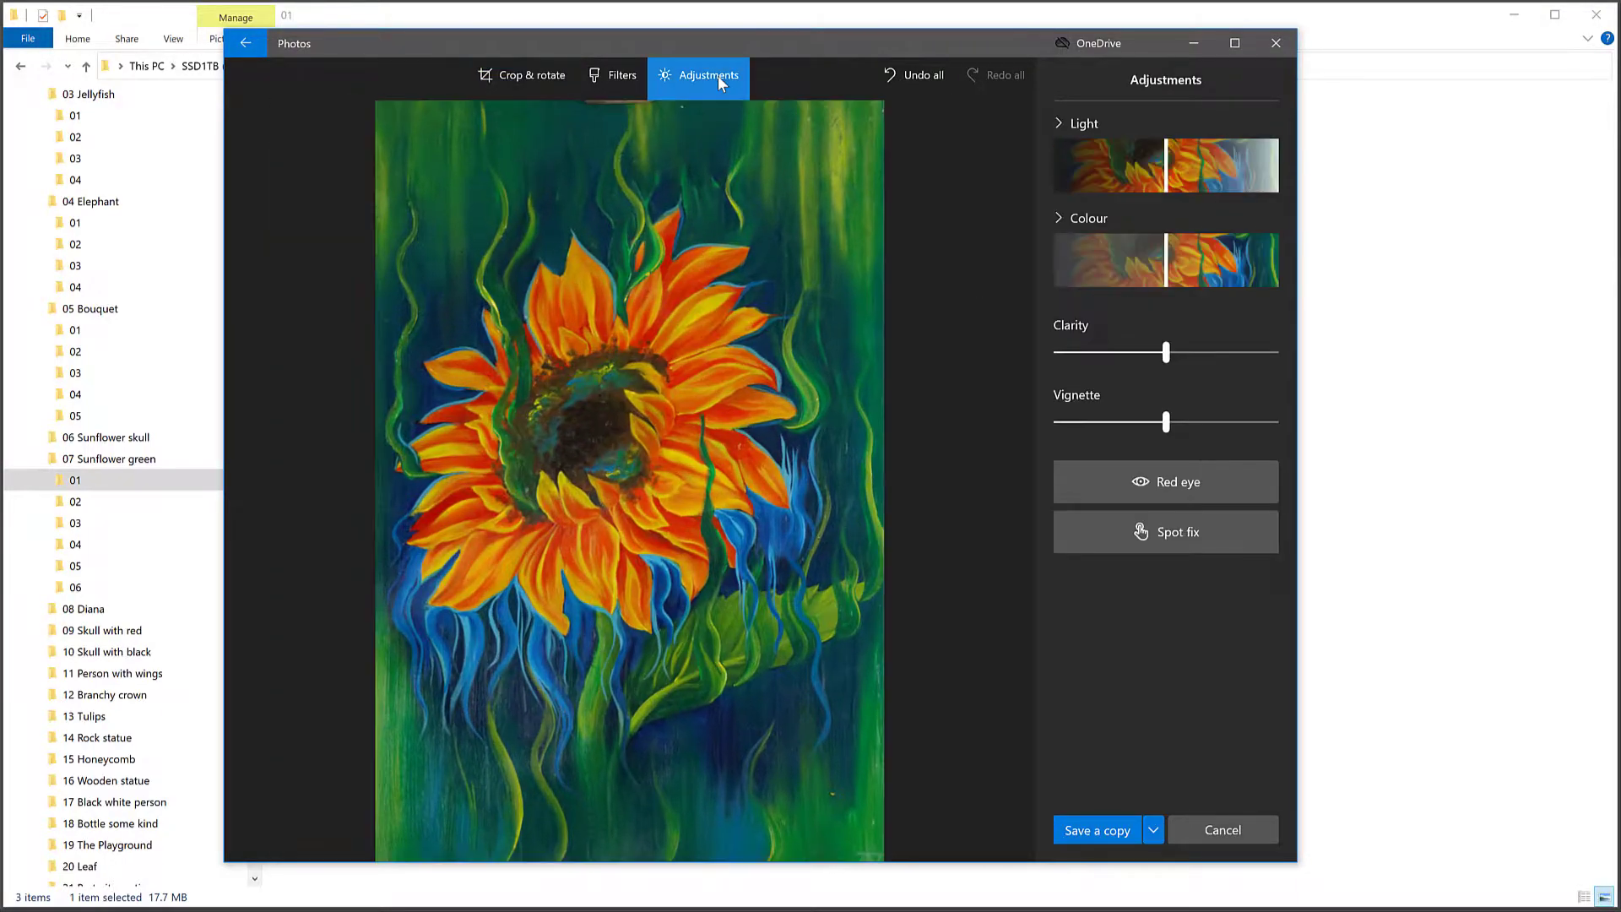
left_click_drag(1175, 351, 1167, 350)
mouse_move(1167, 422)
left_mouse_down()
mouse_move(1183, 419)
mouse_move(1162, 420)
left_mouse_up()
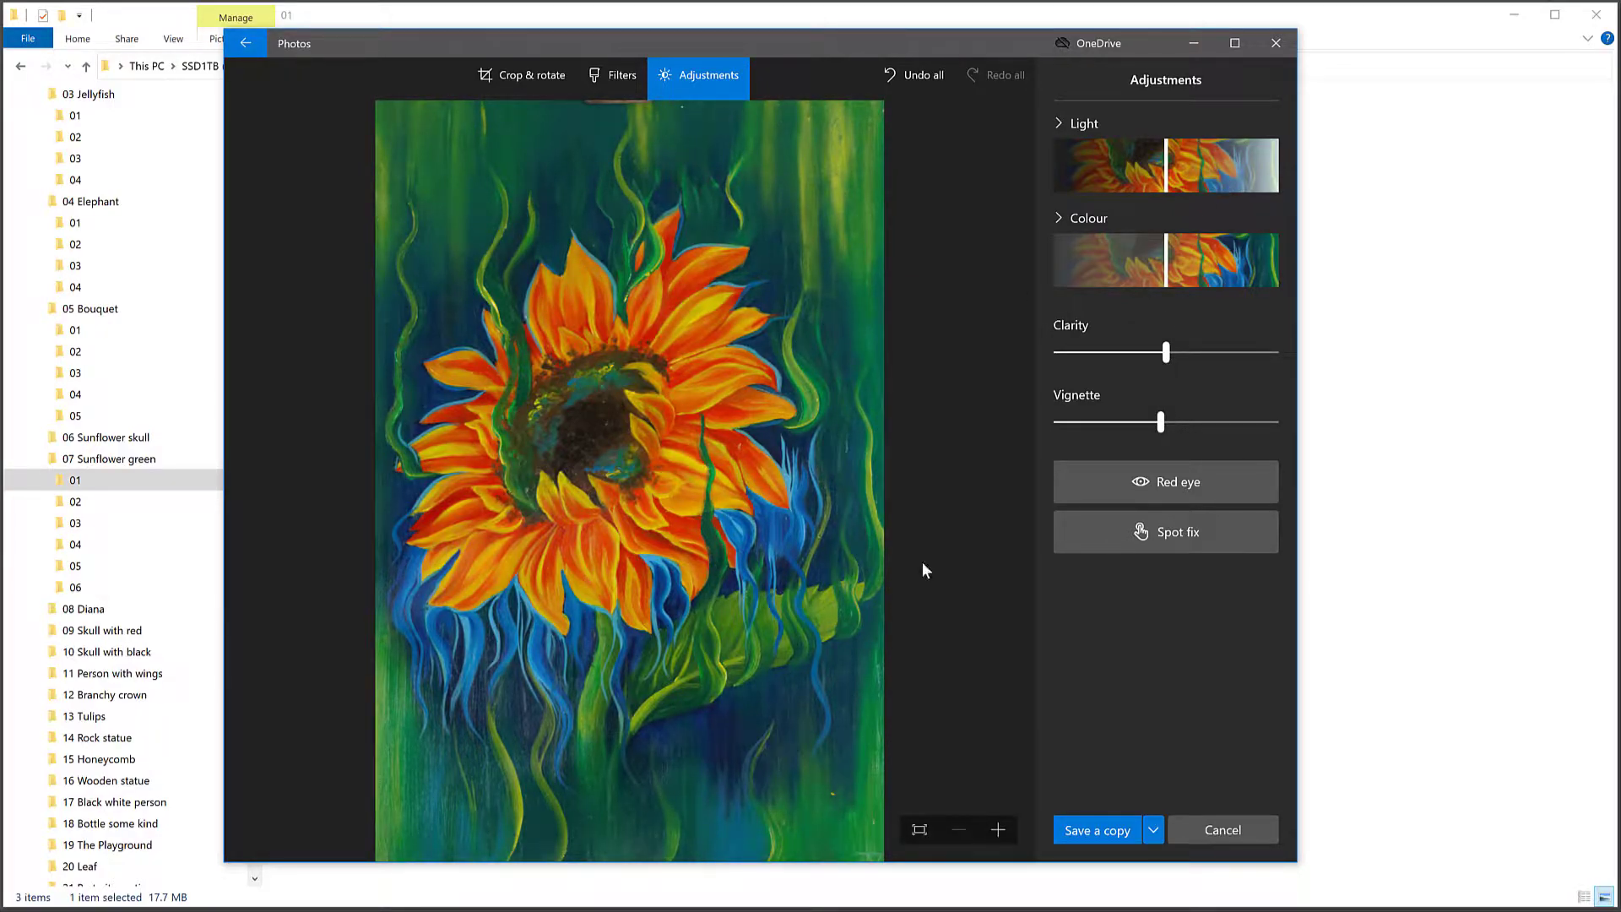
Step: Examine the painting's detail up close around the sunflower's centre and petals, and leave the editor without saving
left_click(998, 829)
left_click(998, 829)
left_click(999, 830)
left_click(998, 830)
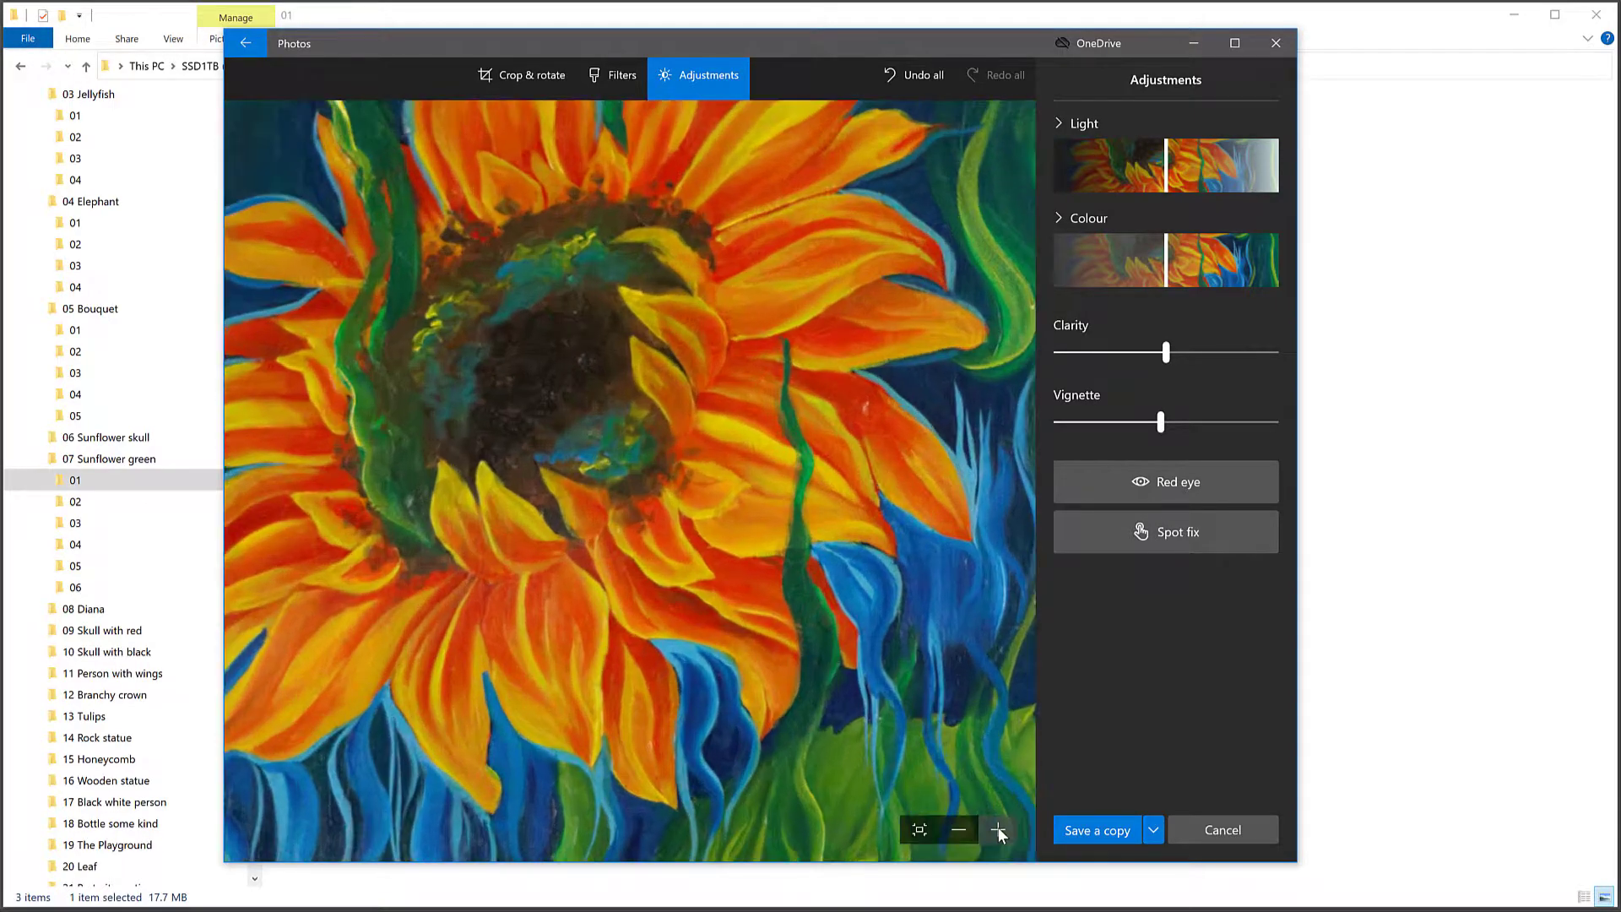
left_click(998, 830)
left_click(998, 830)
left_click(998, 830)
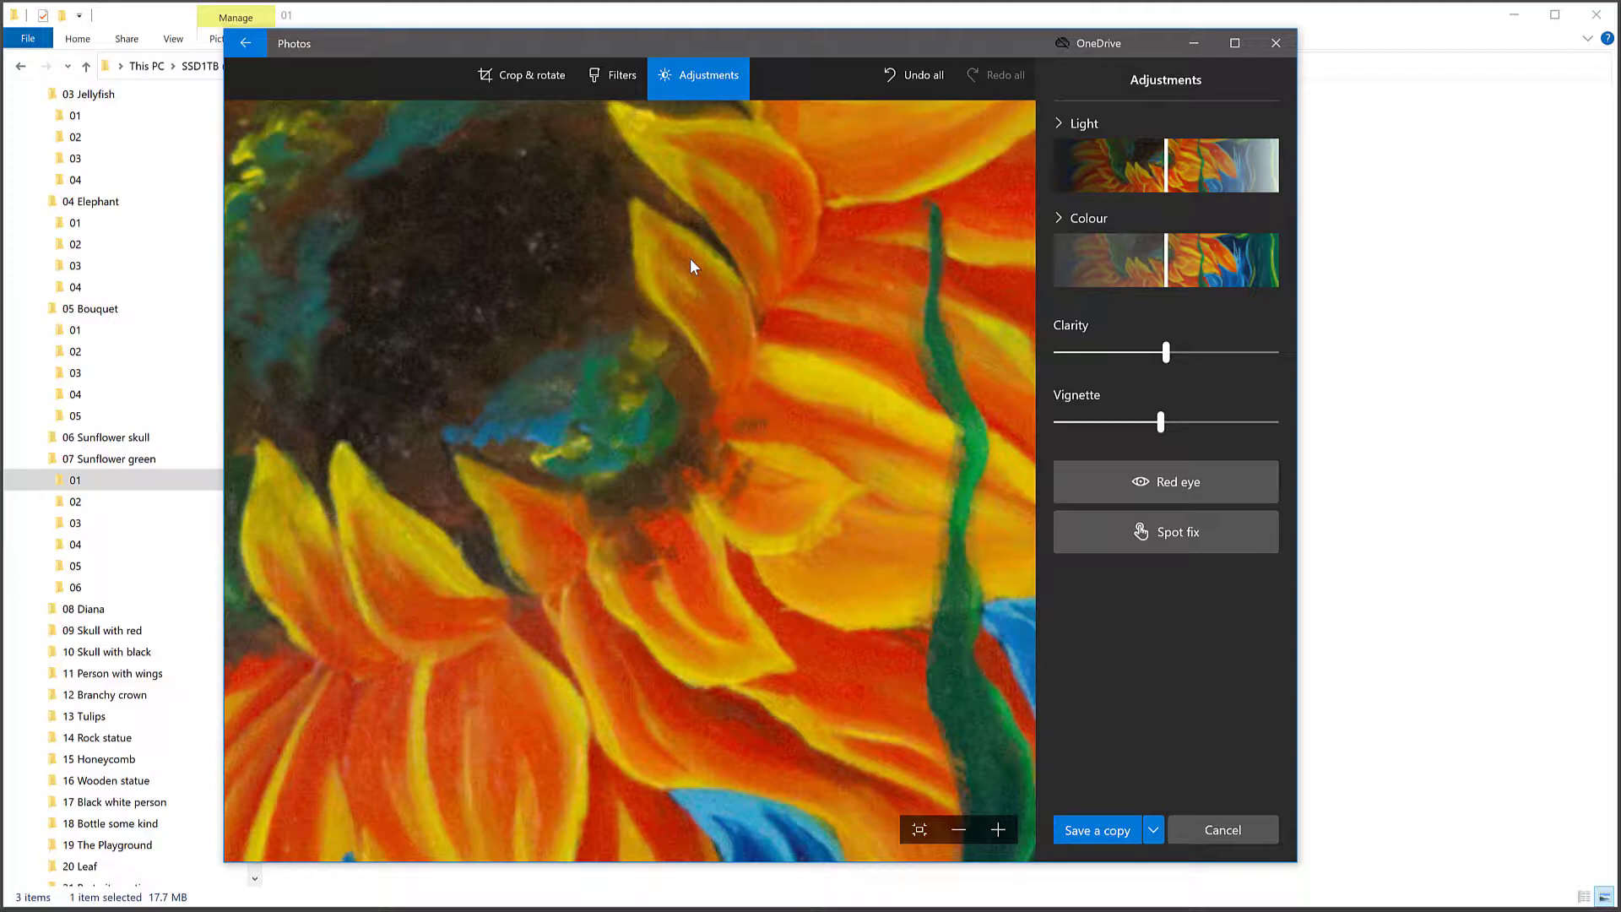
left_click(1223, 830)
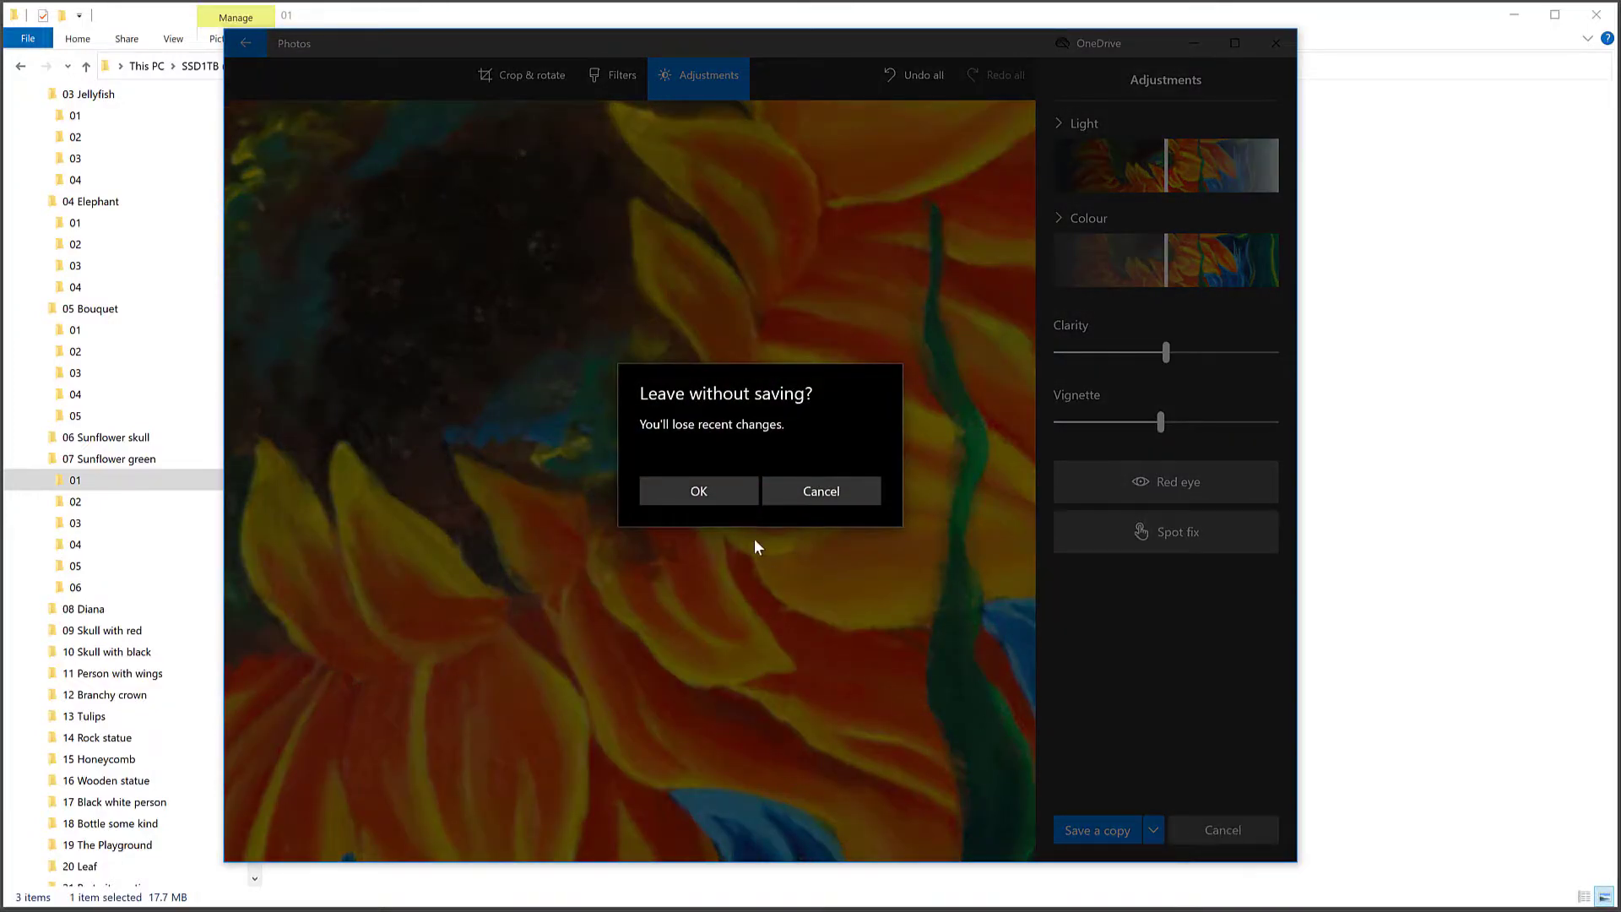
left_click(728, 491)
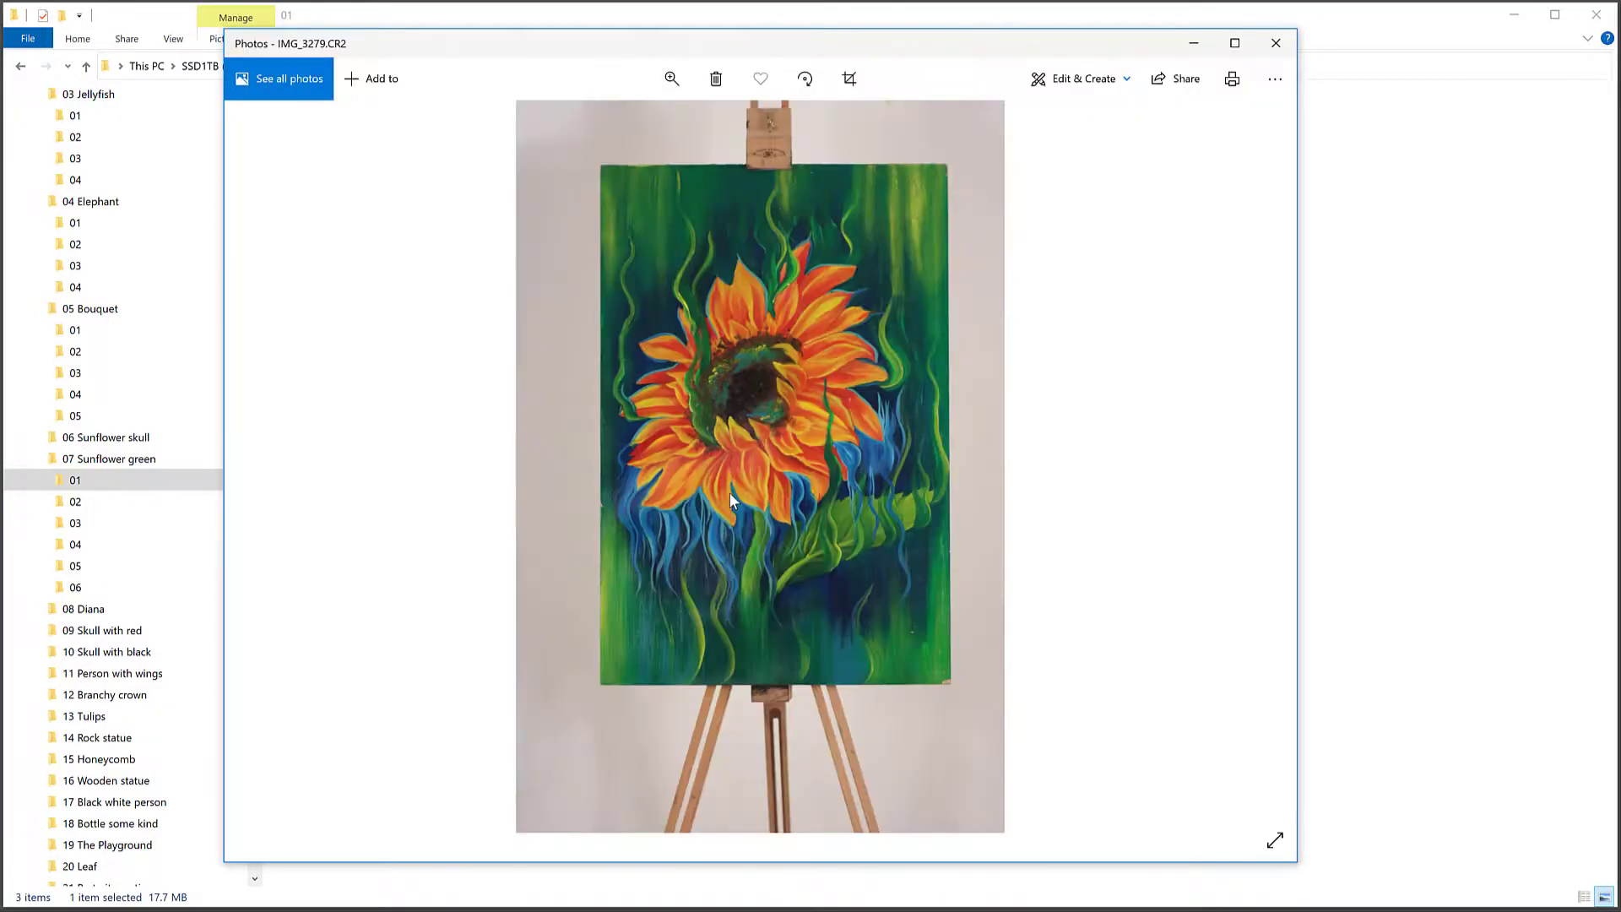
Step: Return to the file browser and look through folders 06, 05, 03 and 04 of 07 Sunflower green, checking the Good PSD in 06
left_click(1412, 251)
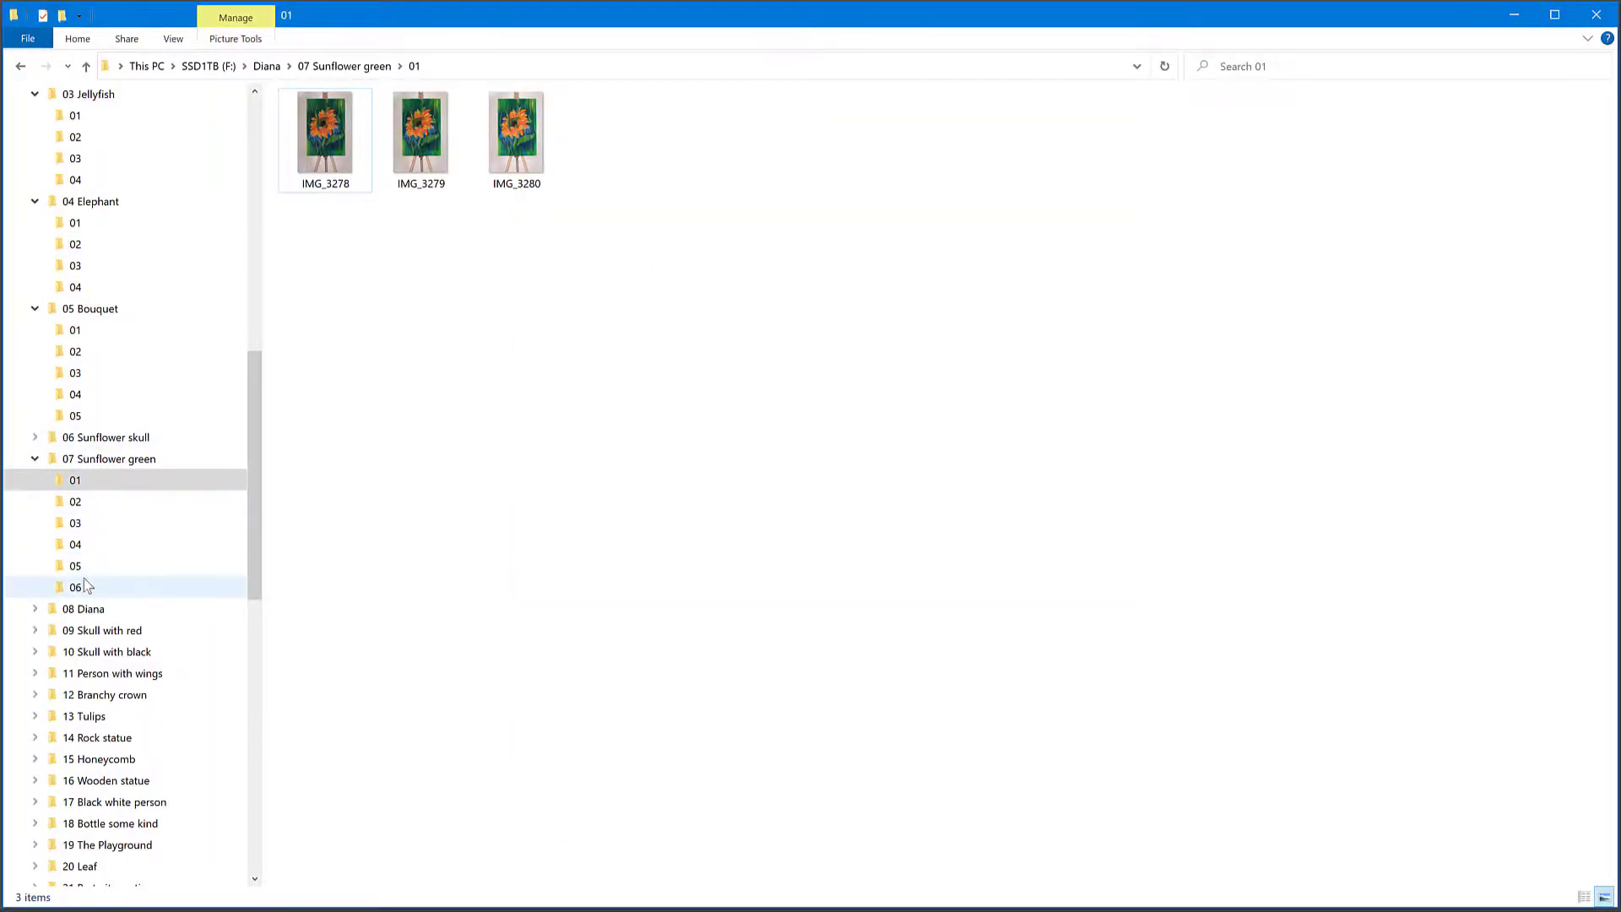
left_click(84, 586)
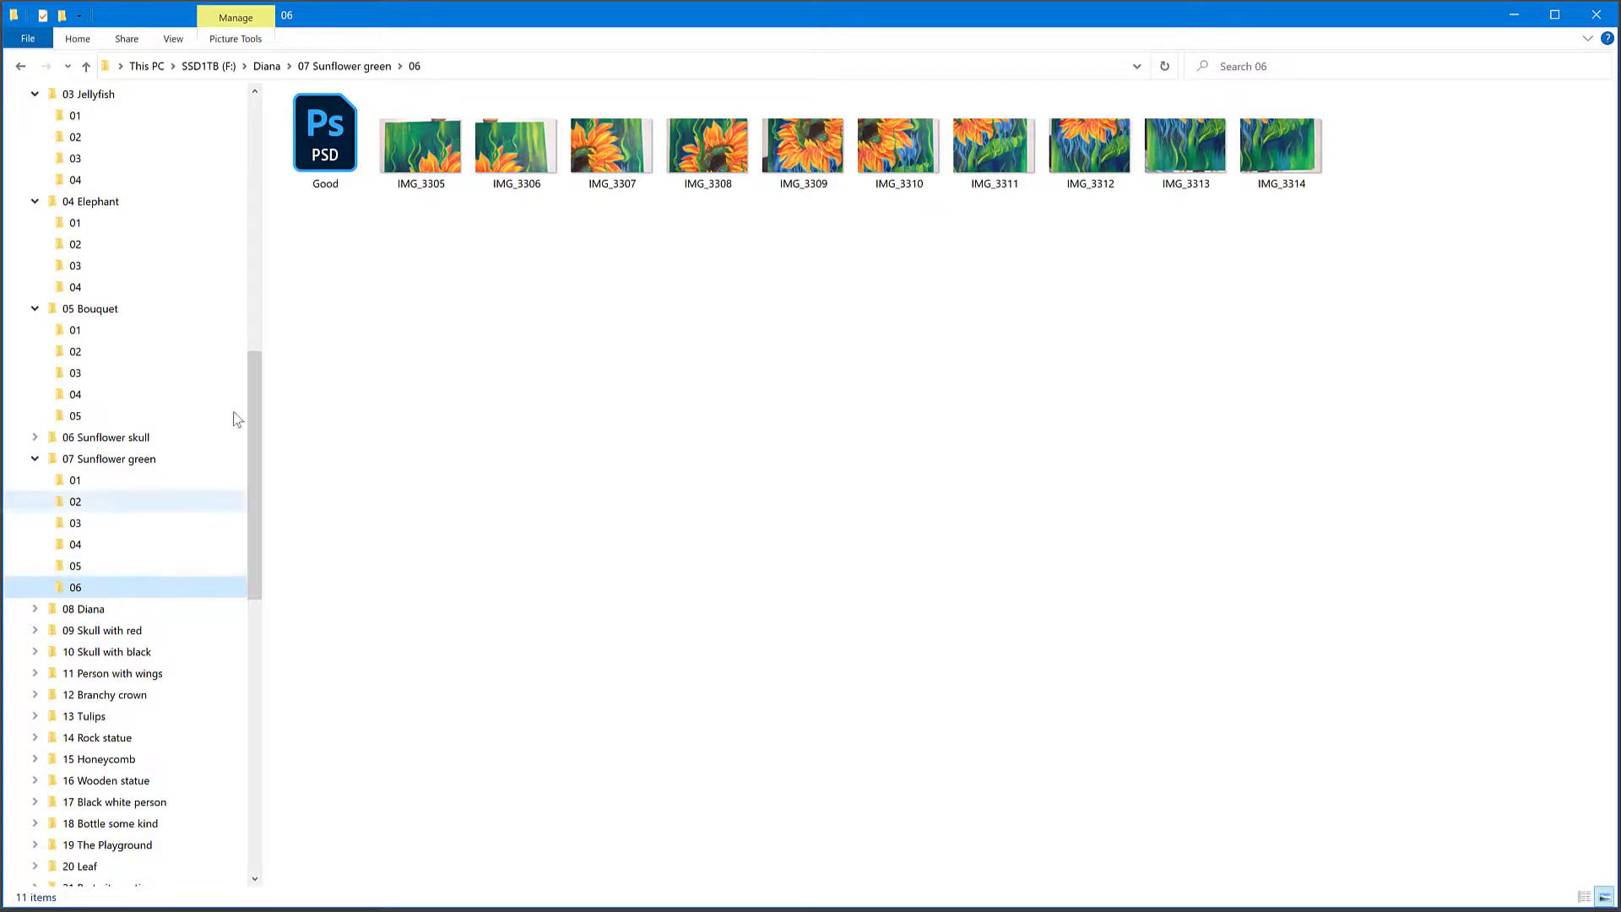
left_click(327, 166)
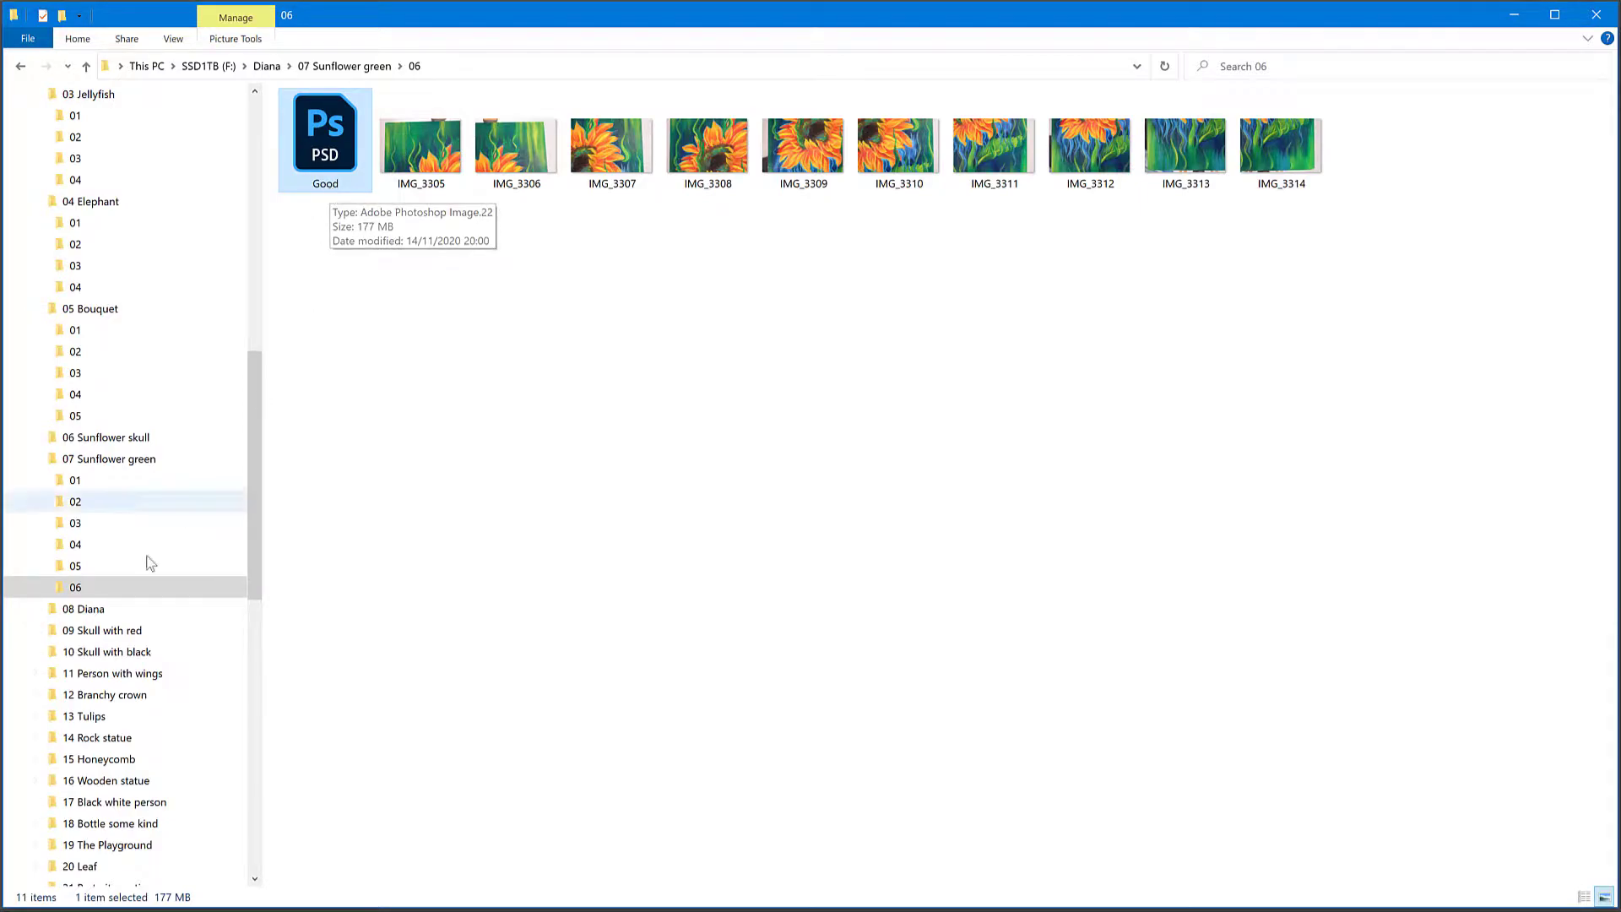
left_click(135, 568)
left_click(124, 525)
left_click(120, 546)
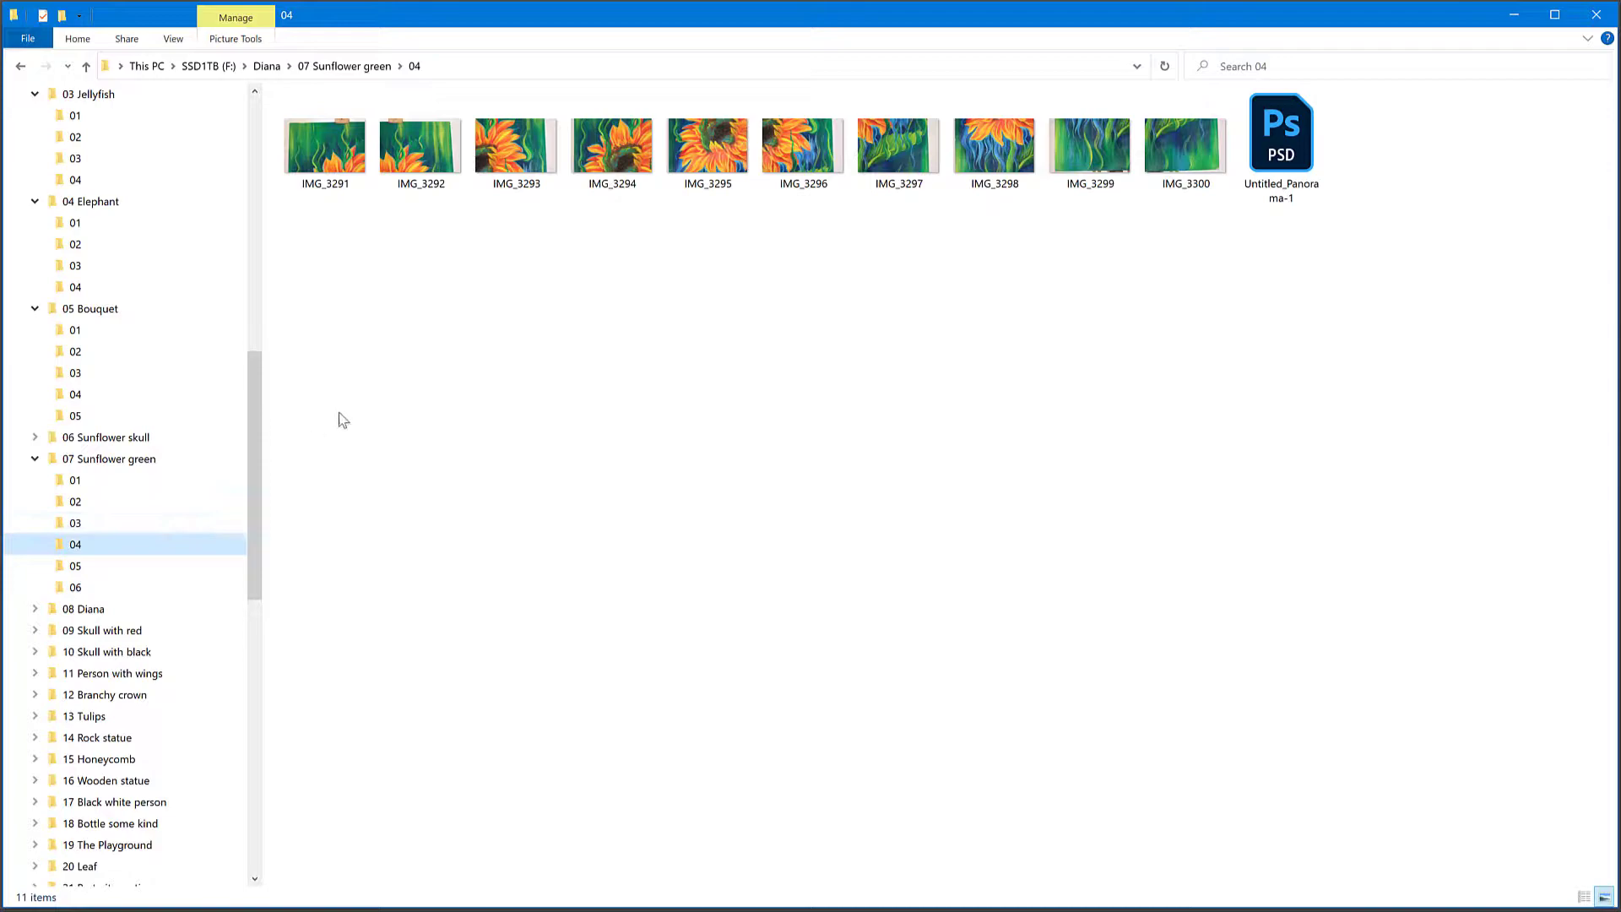
Step: View the five overlapping shots IMG_3286 to IMG_3290 in folder 03 one after another and close the photo viewer
left_click(137, 525)
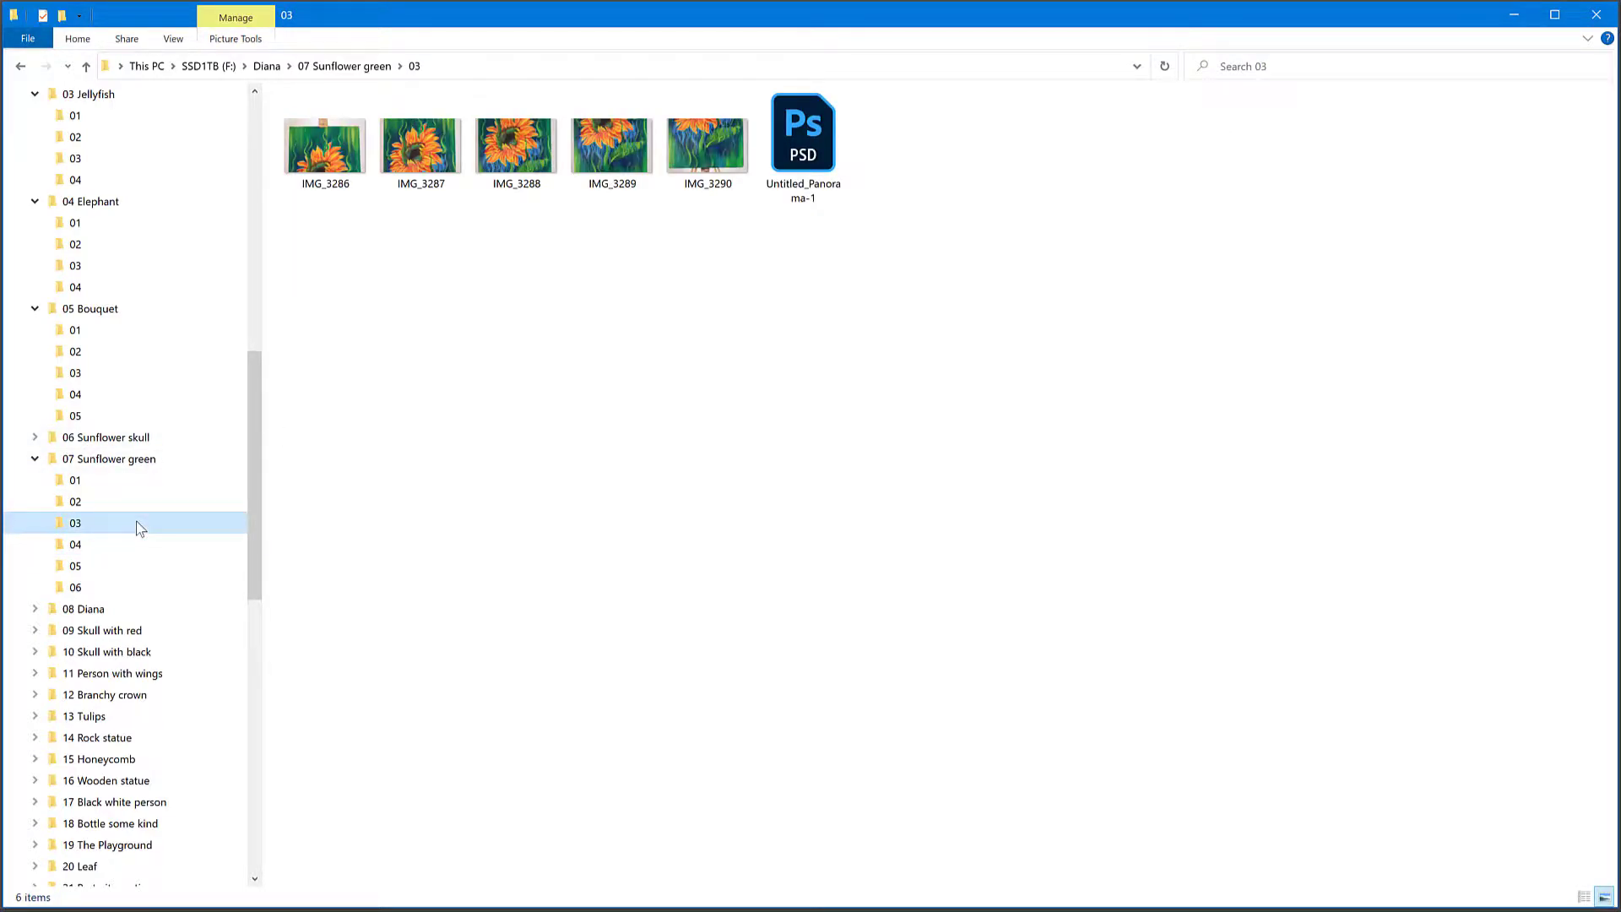
double_click(343, 166)
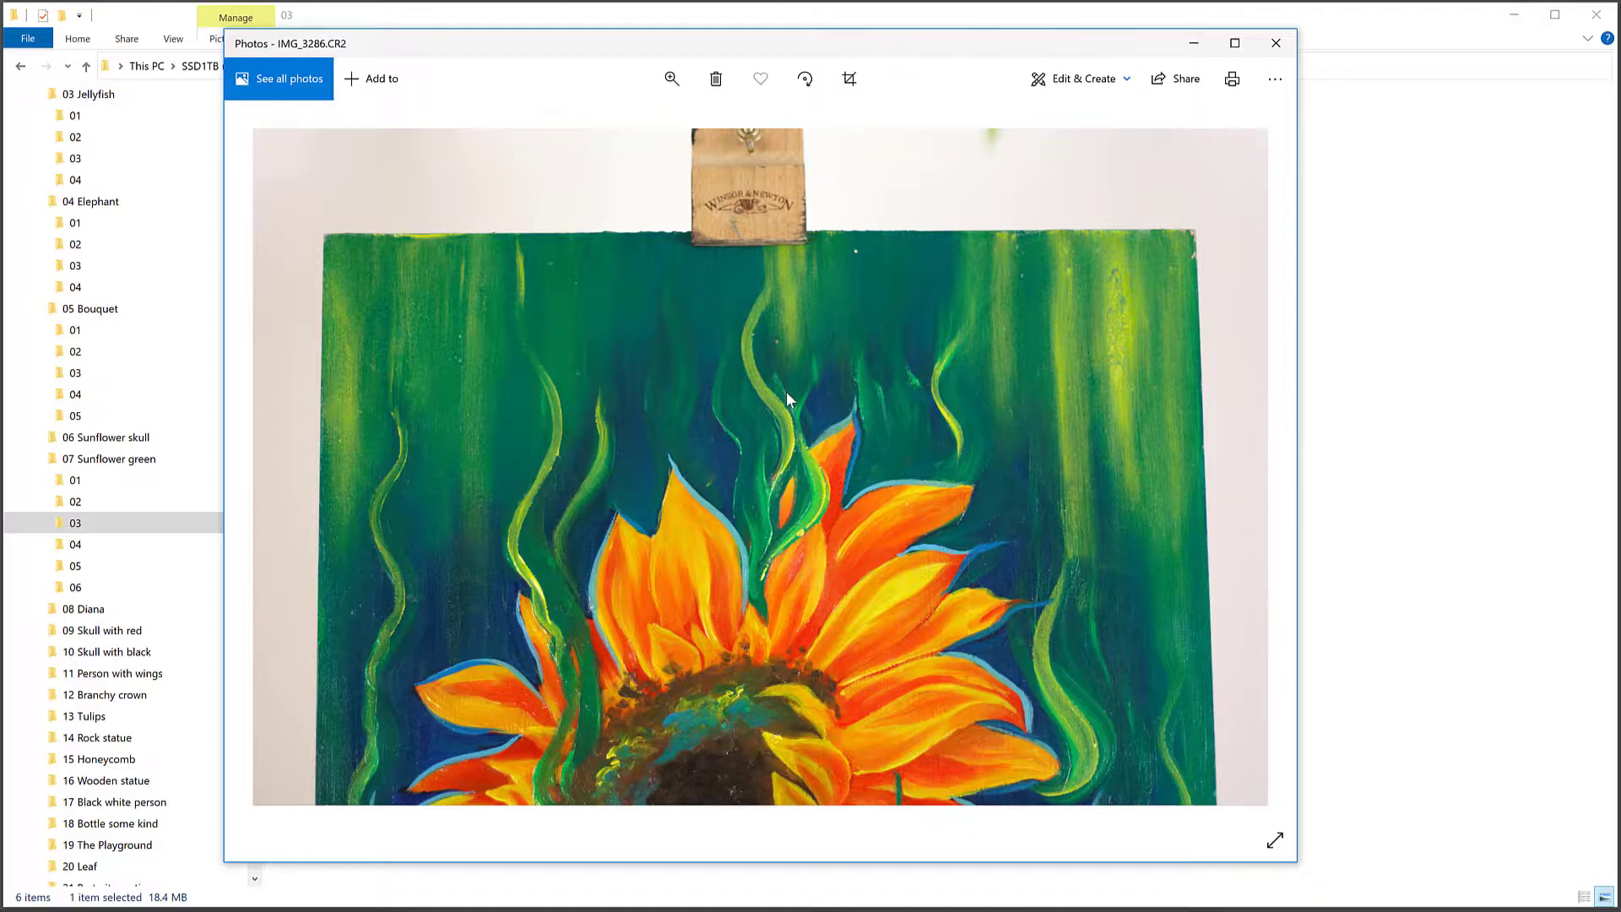
left_click(1256, 471)
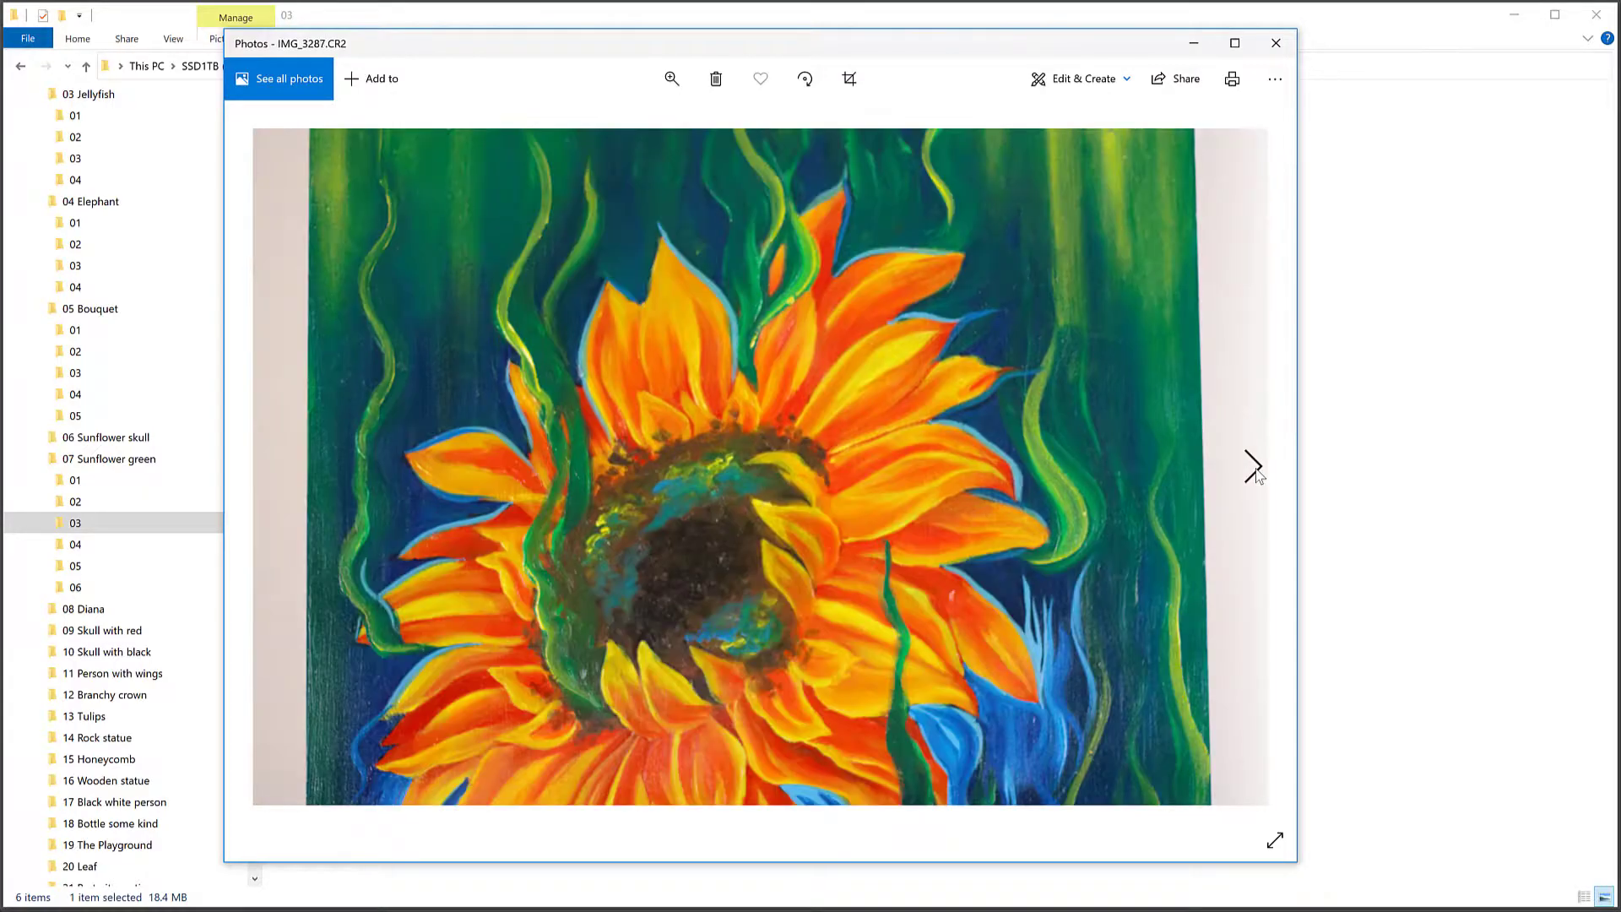
left_click(1256, 472)
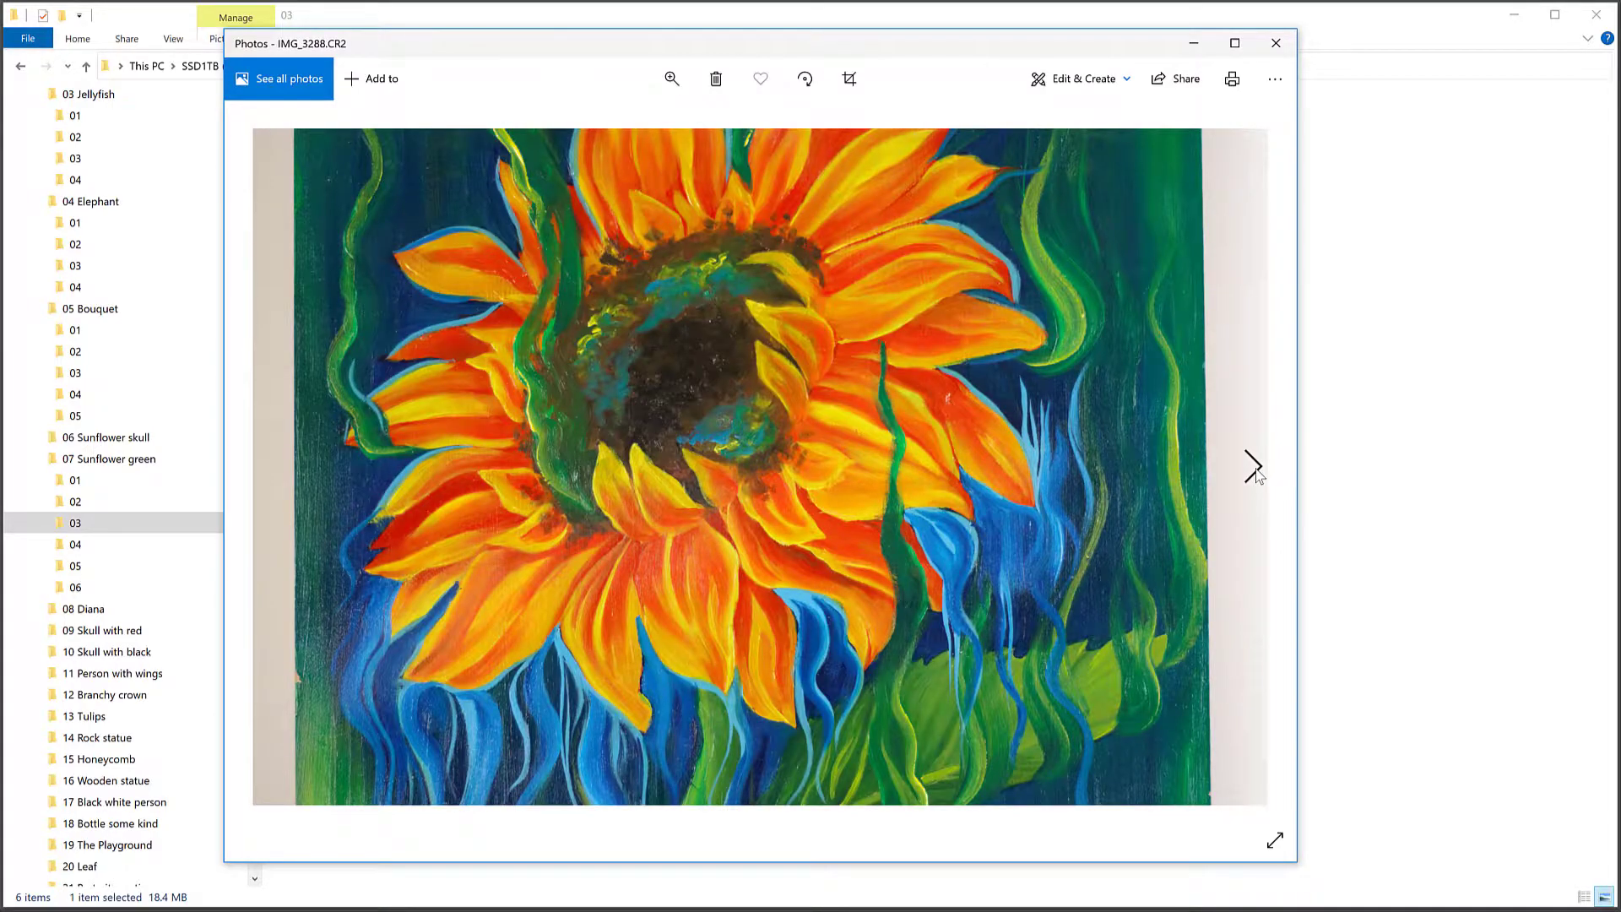
left_click(1256, 472)
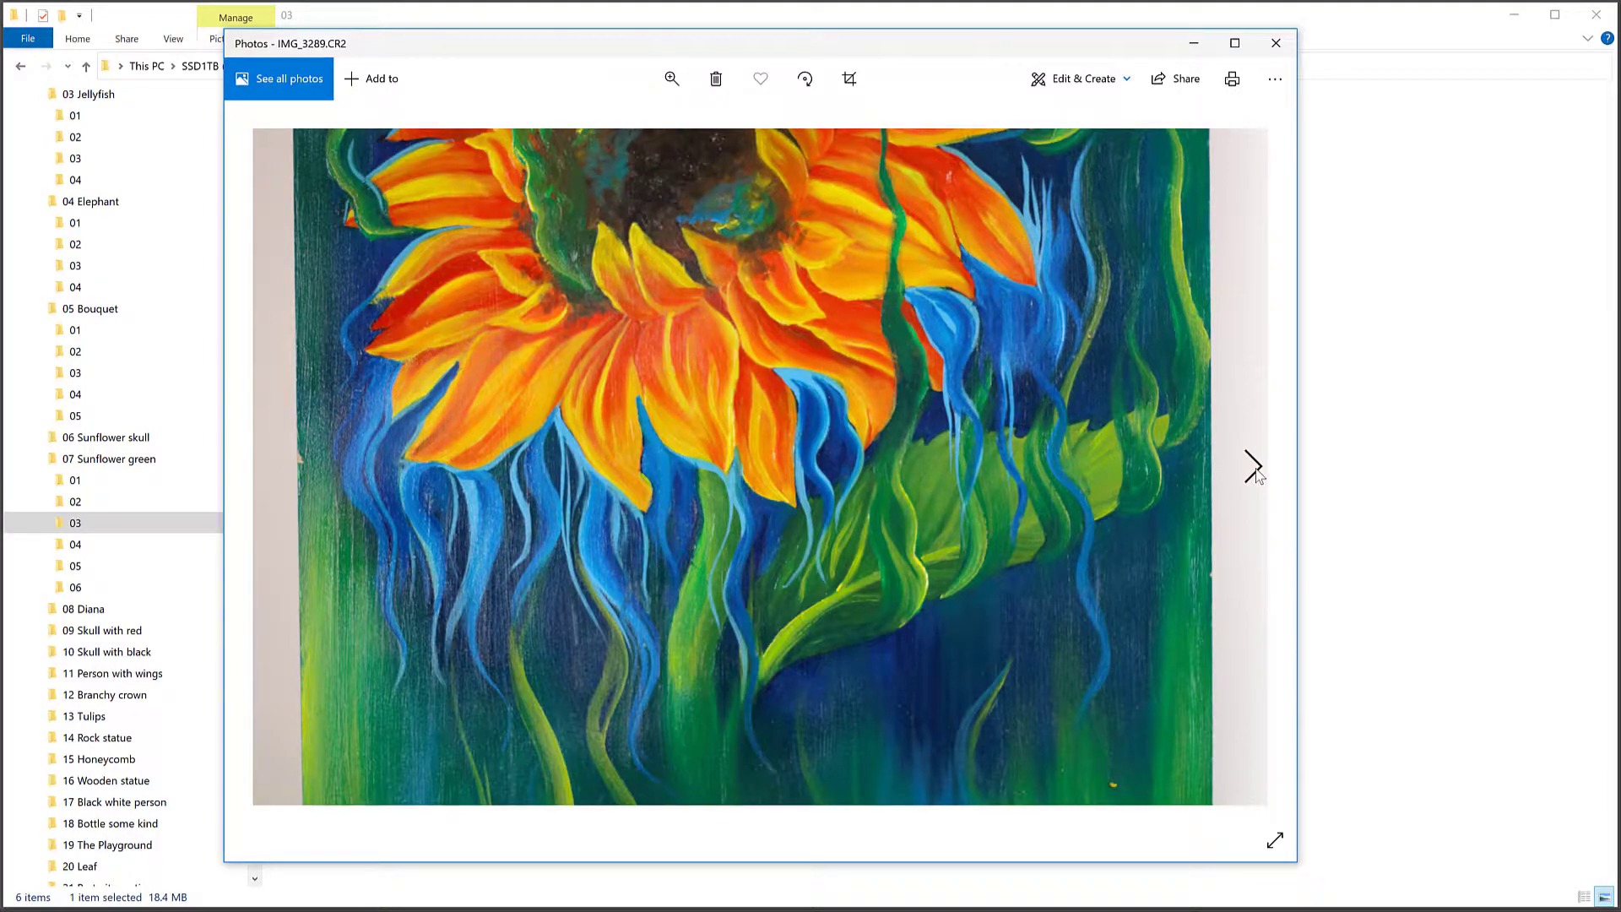
left_click(1256, 472)
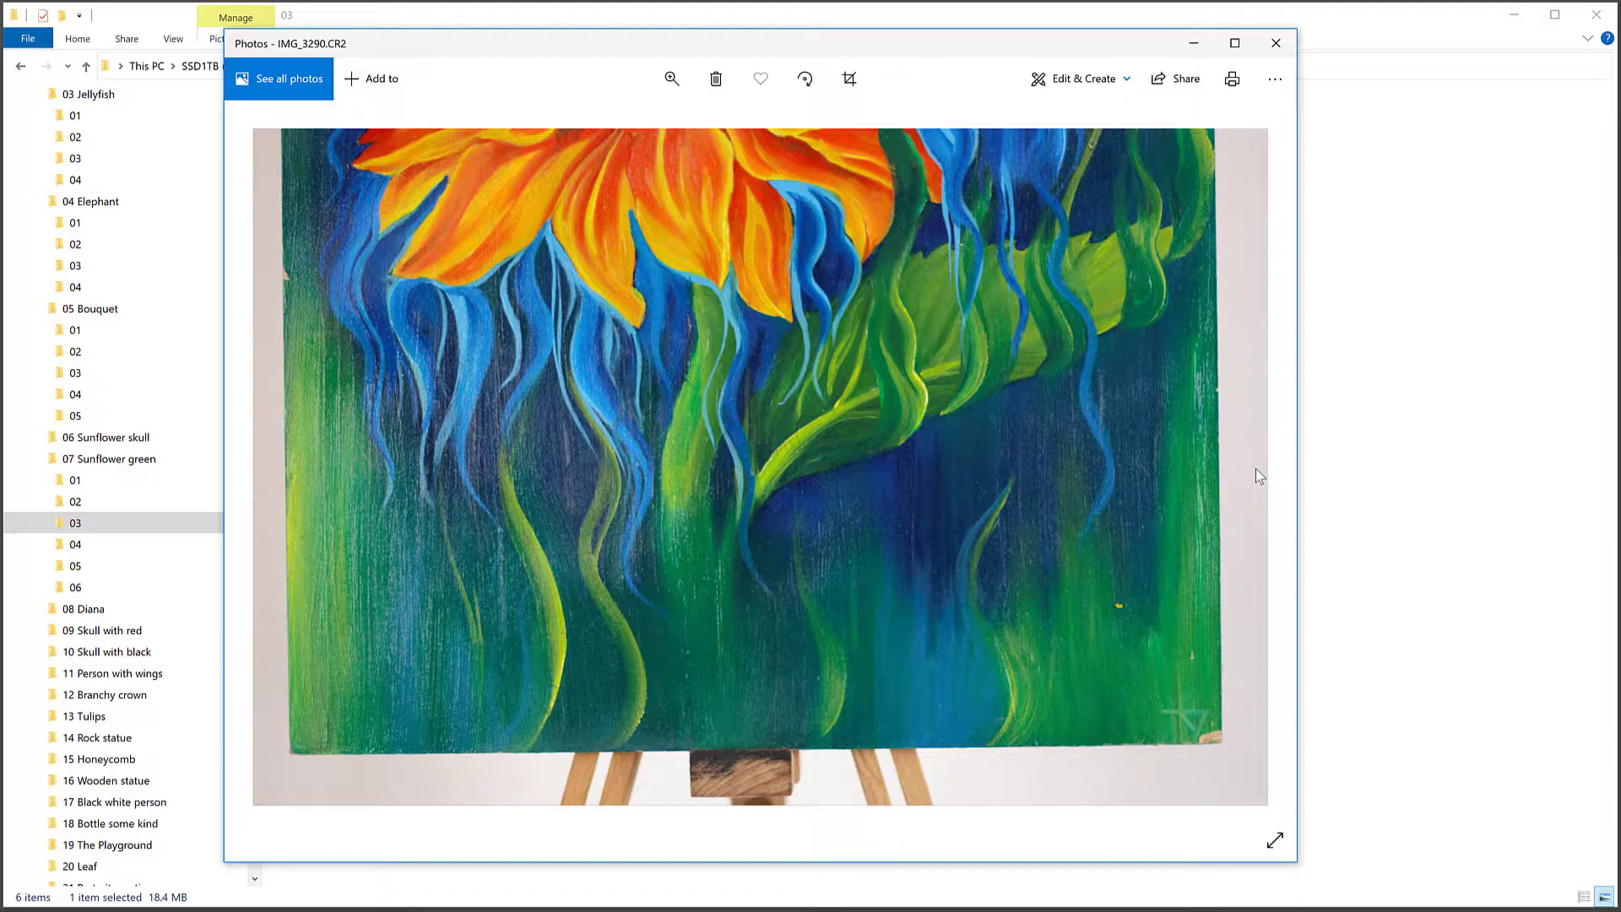
left_click(1276, 43)
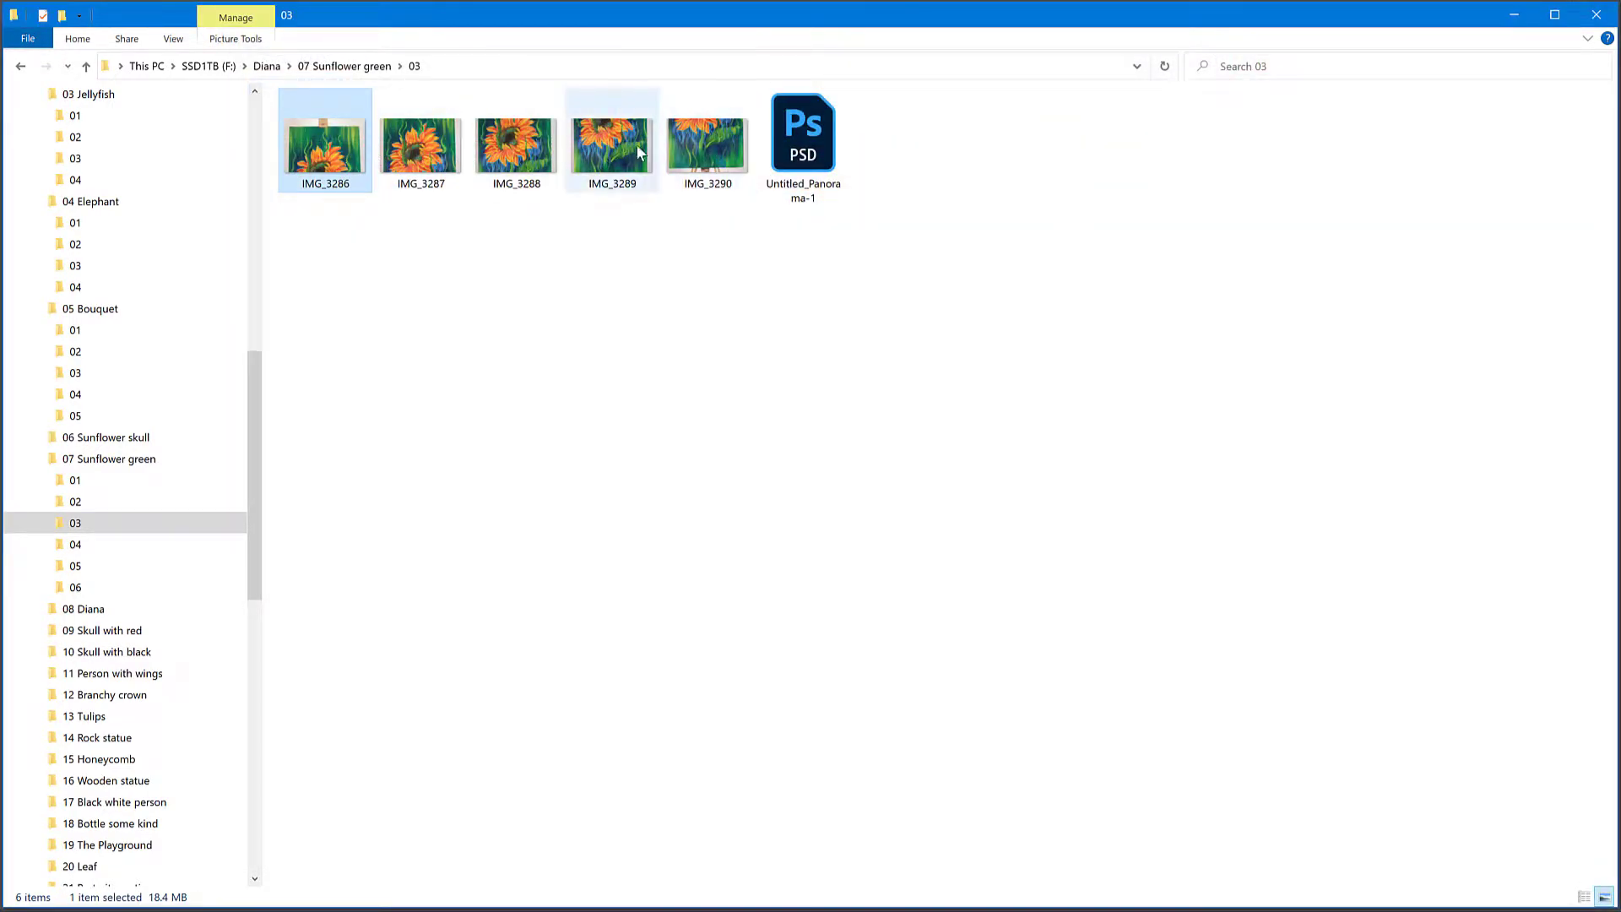
Step: Open folder 06 and check the shooting details and thumbnails of its first photos, IMG_3305 to IMG_3308
left_click(111, 583)
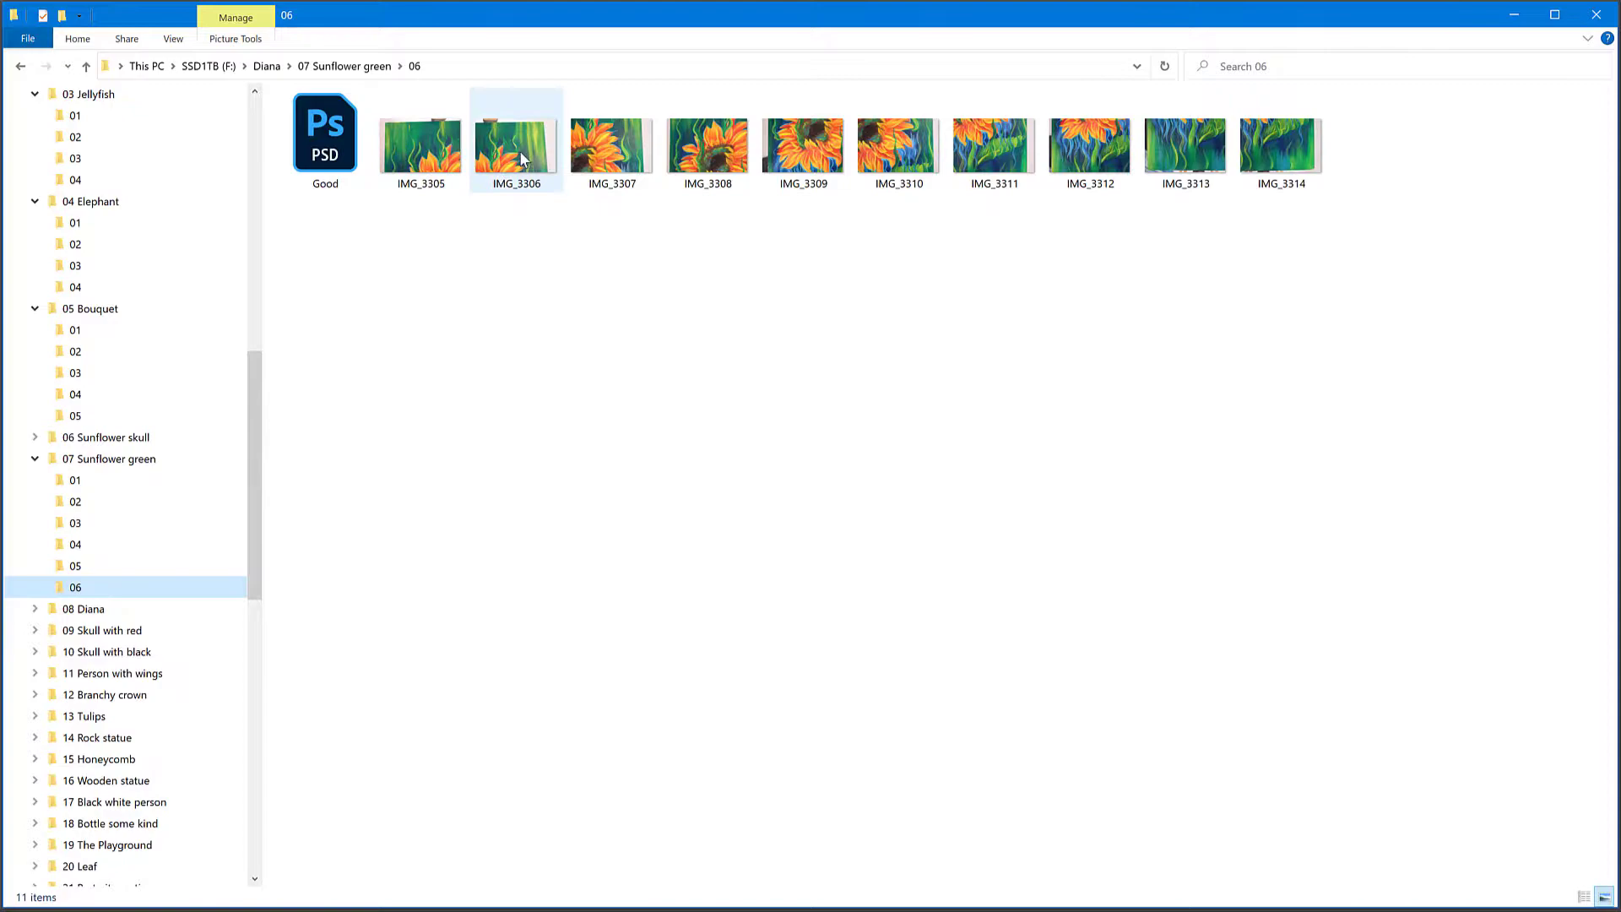
mouse_move(433, 155)
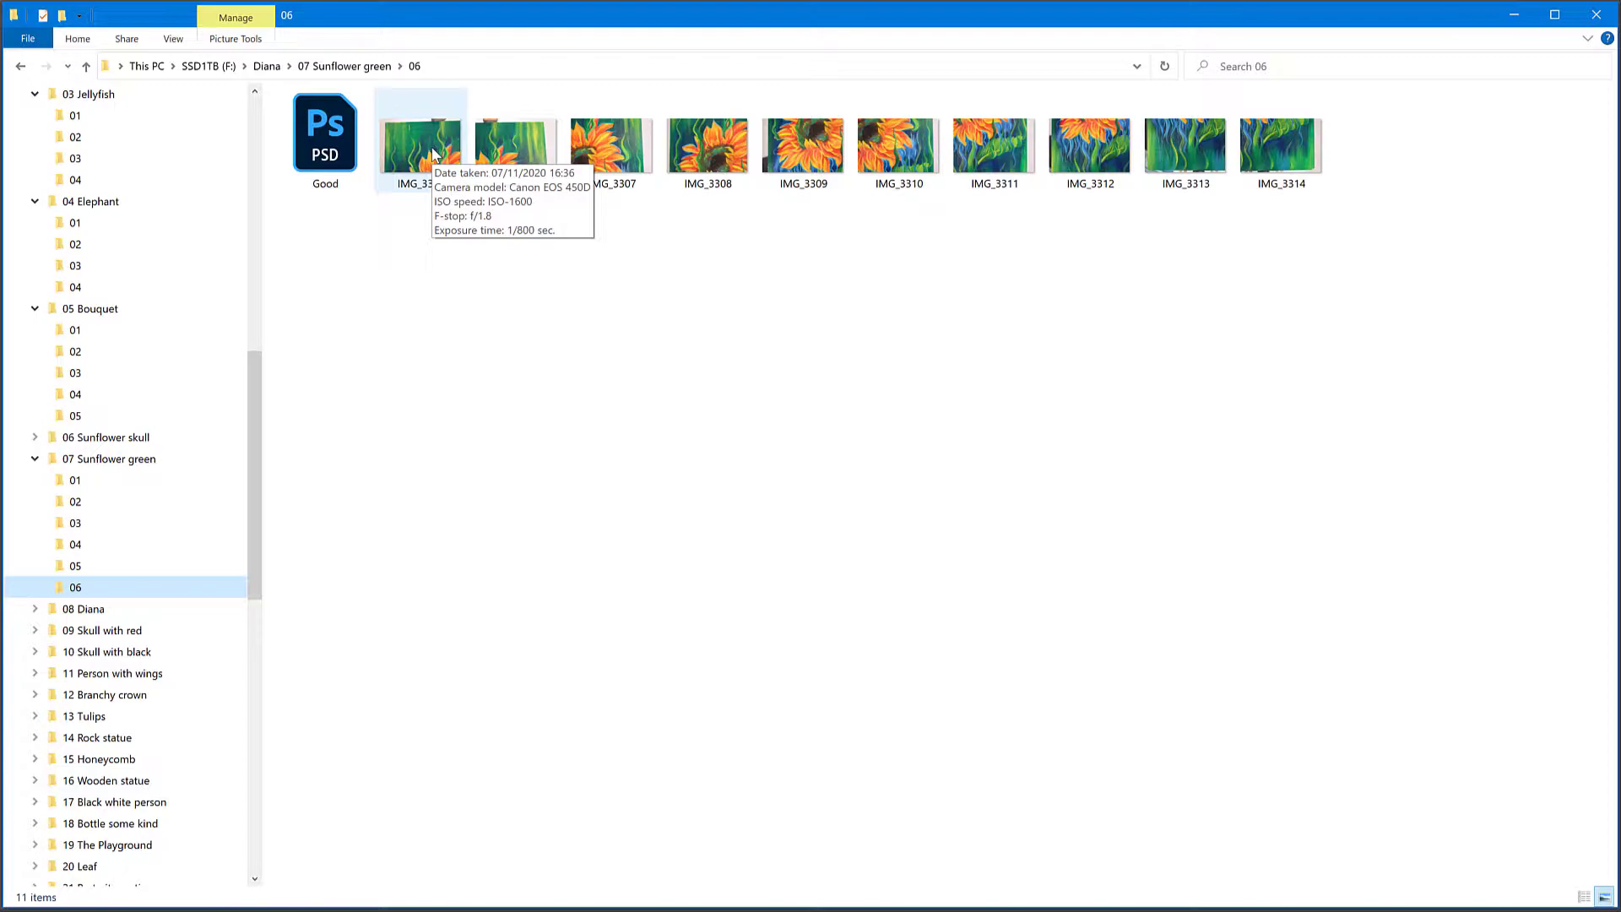
left_click(527, 169)
left_click(639, 175)
left_click(701, 165)
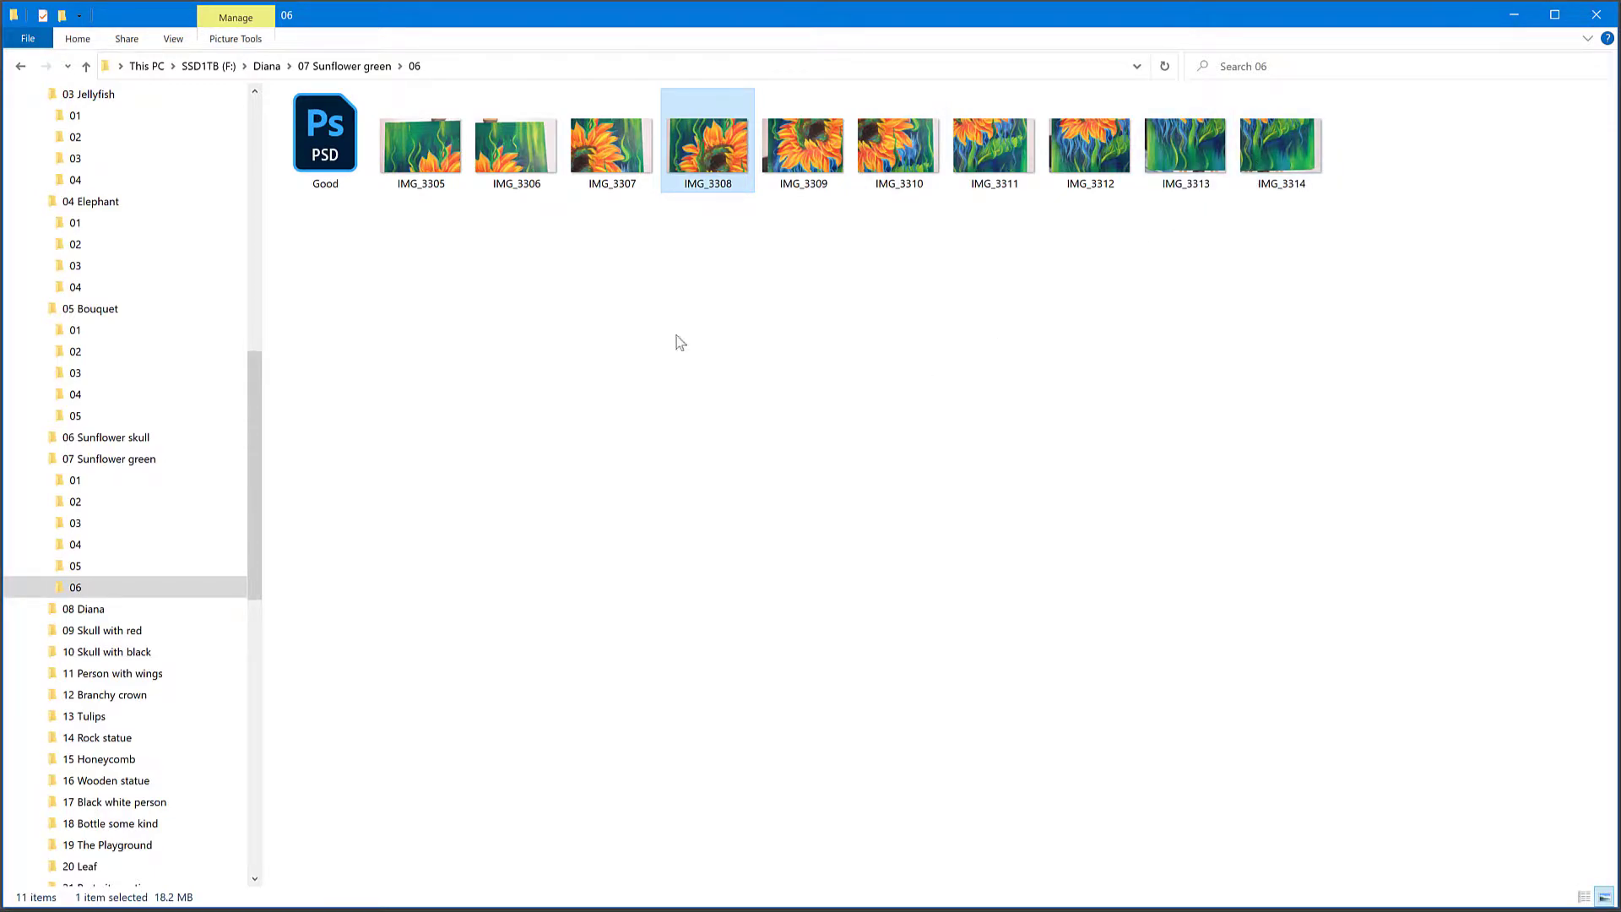
left_click(363, 146)
left_click(437, 143)
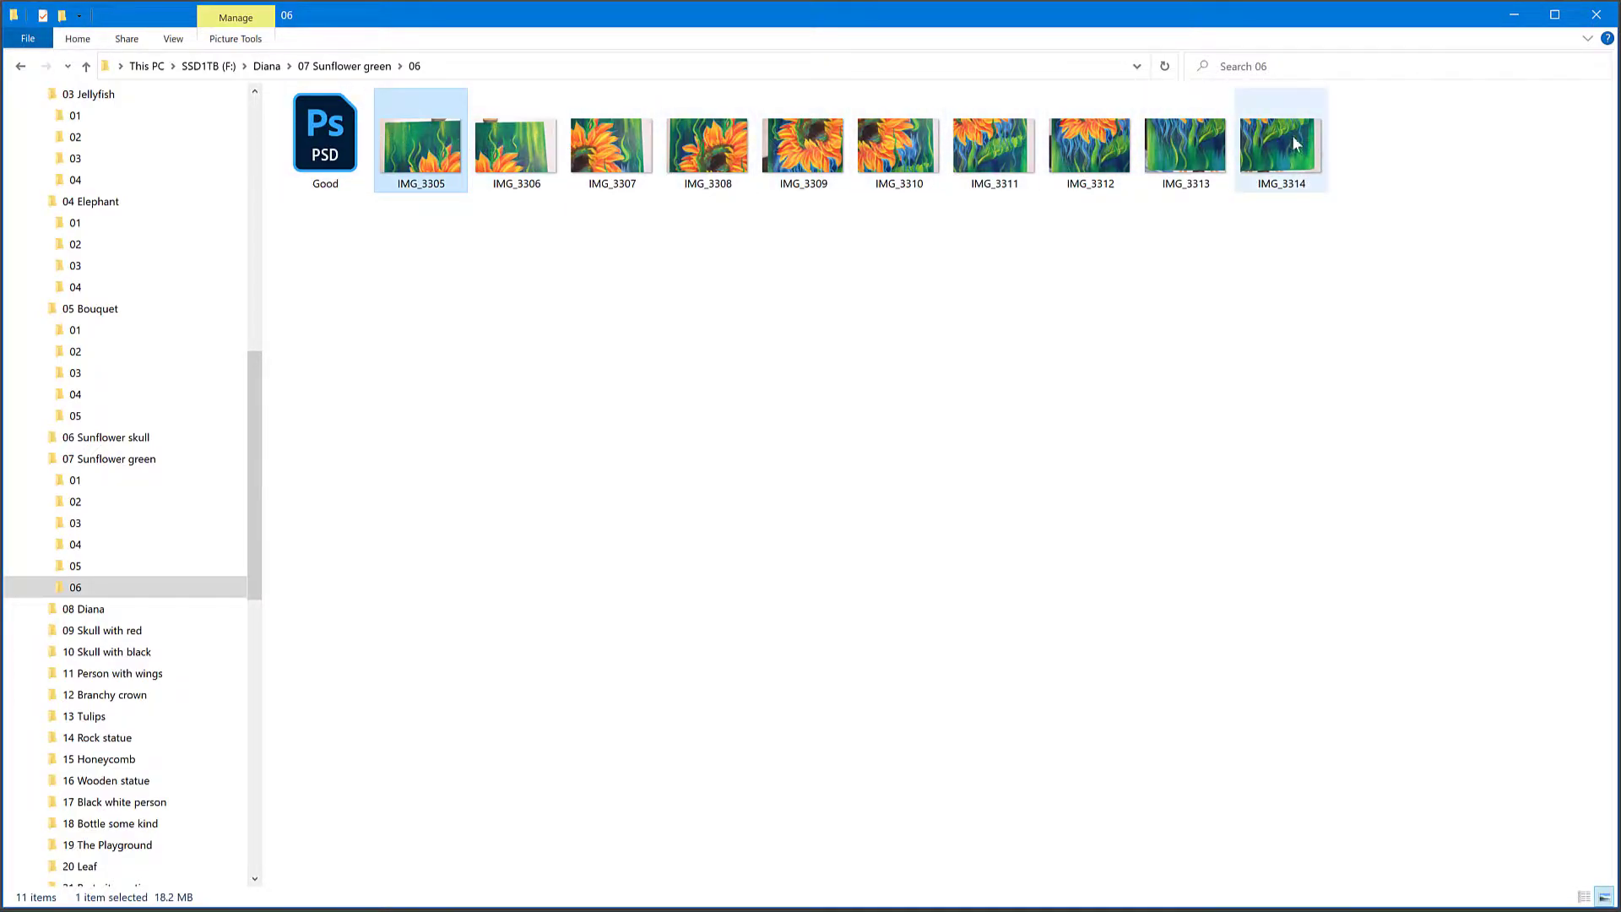
Step: View the overlapping close-up shots IMG_3305 to IMG_3314 in sequence and return to the folder 06 window
double_click(425, 159)
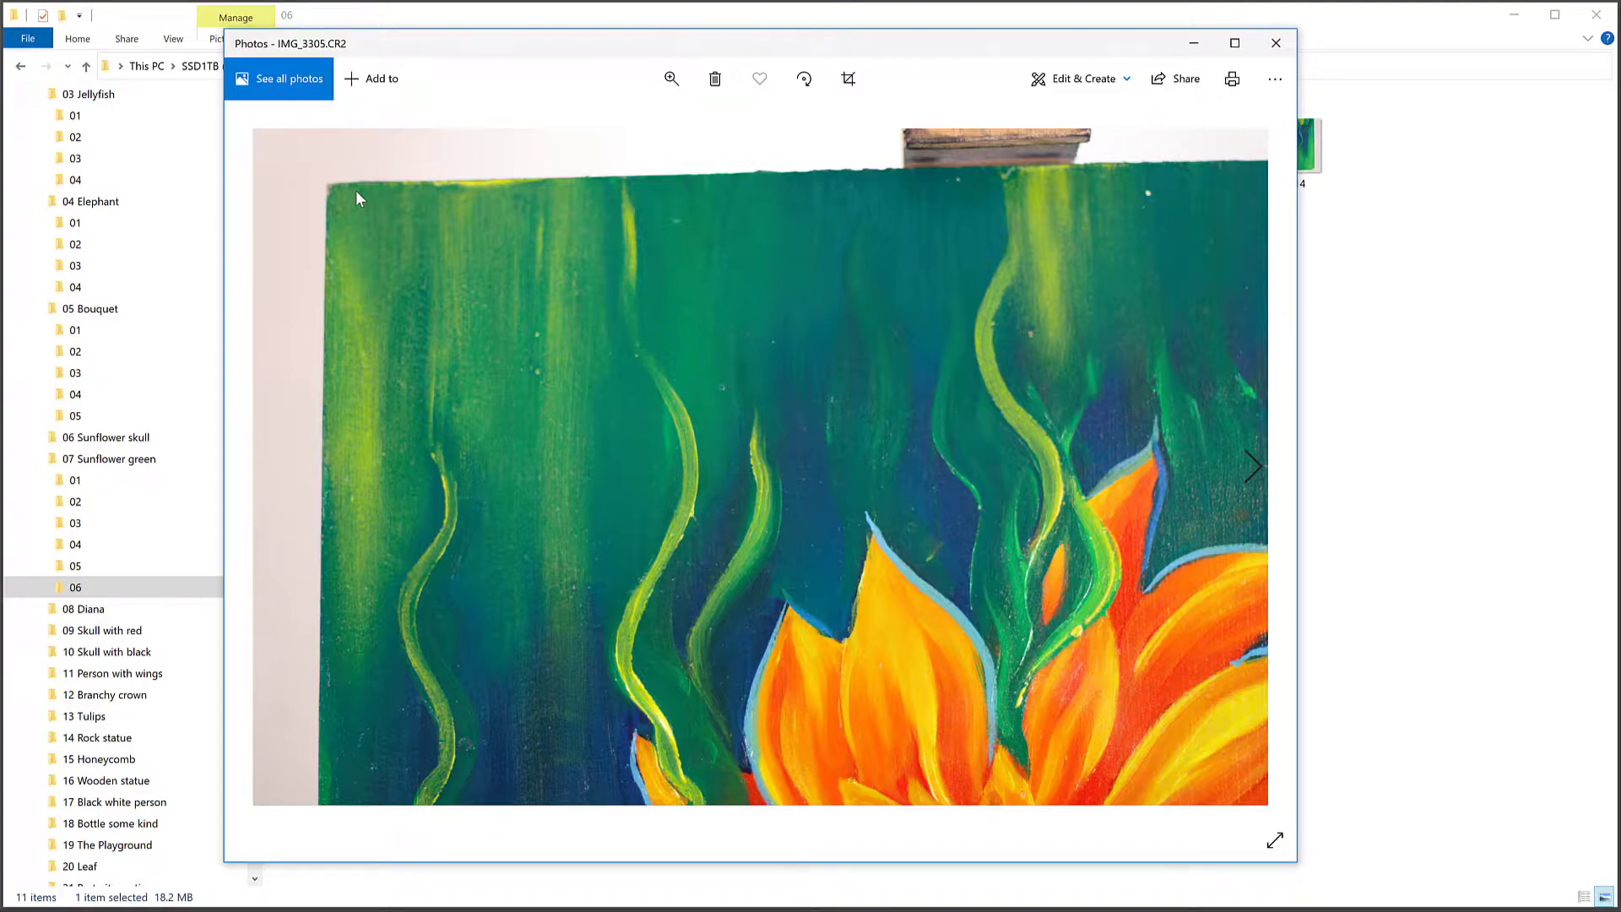
left_click(1262, 470)
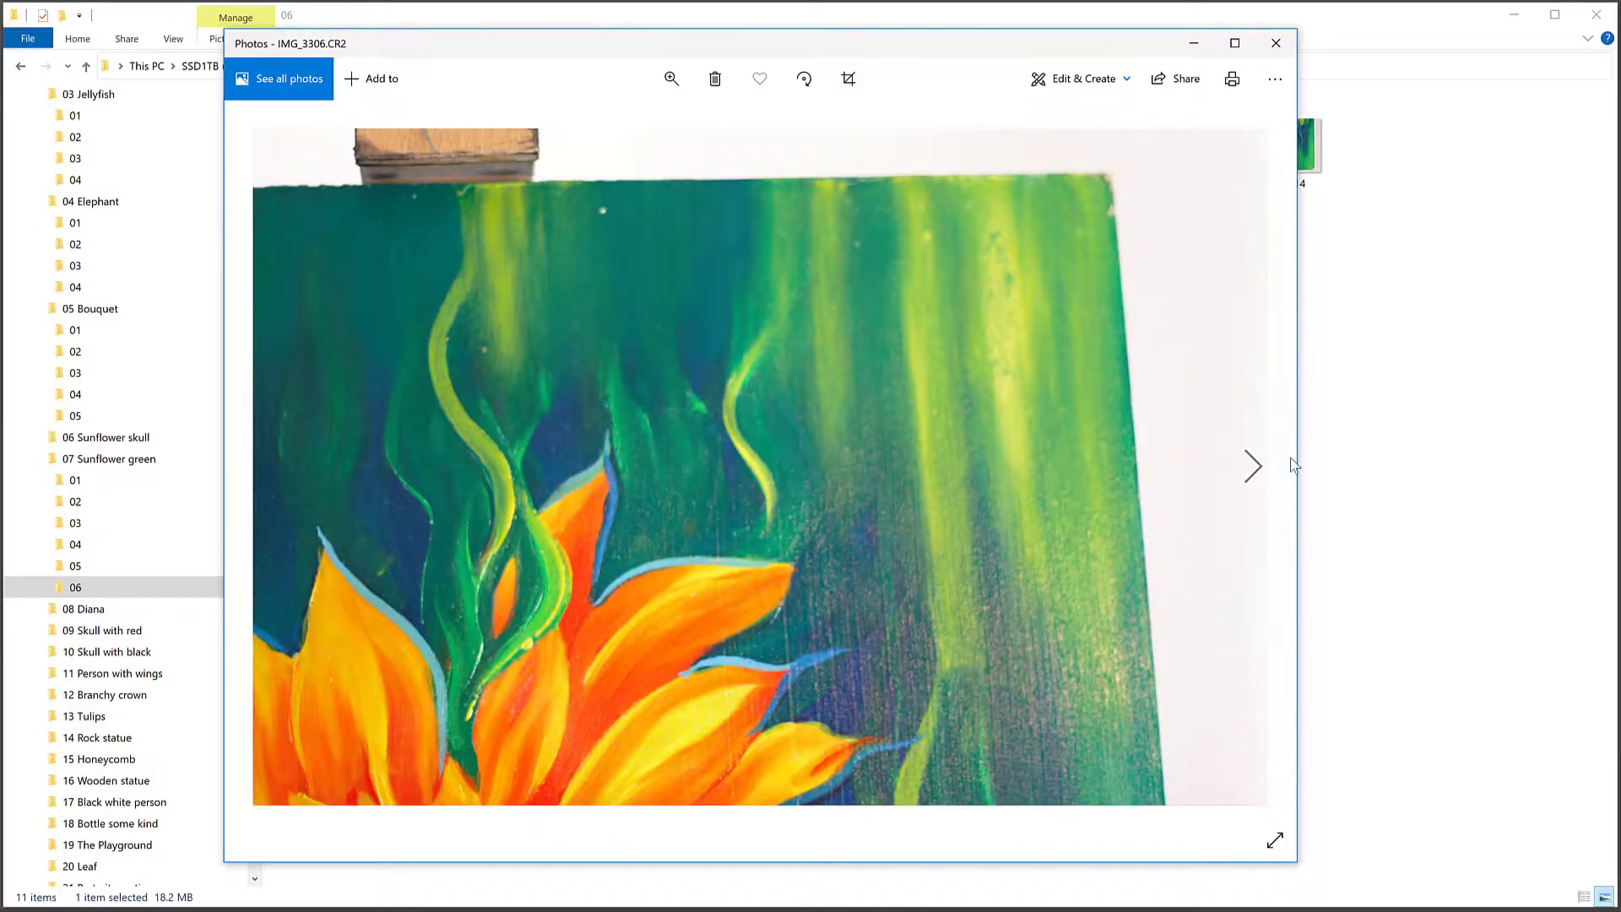
left_click(1253, 466)
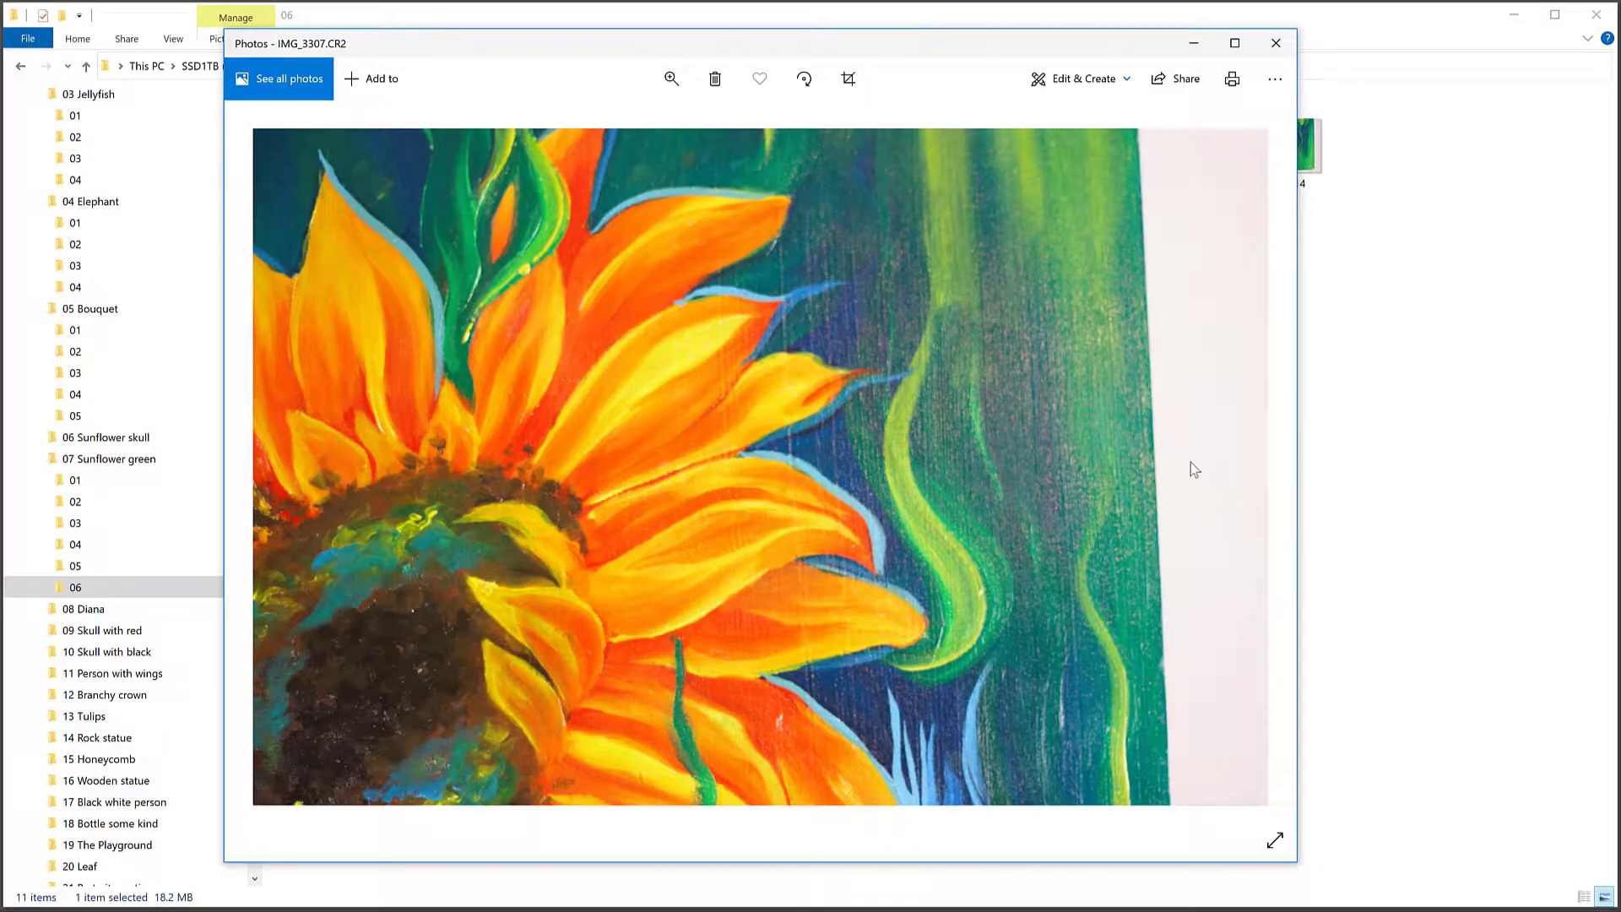
left_click(1259, 470)
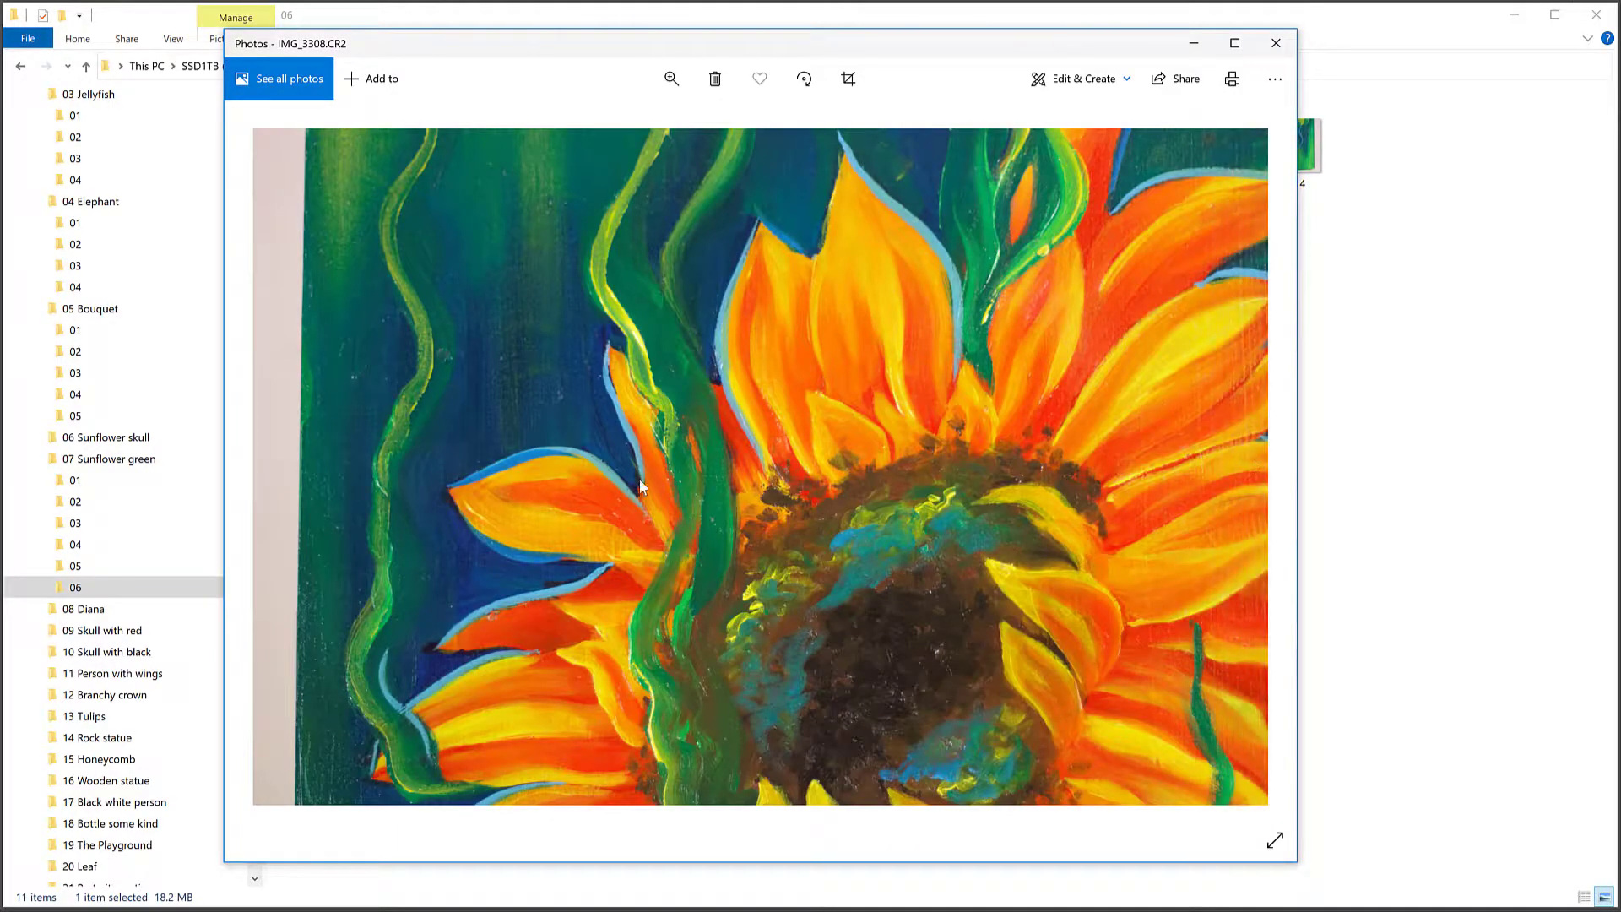
left_click(1253, 466)
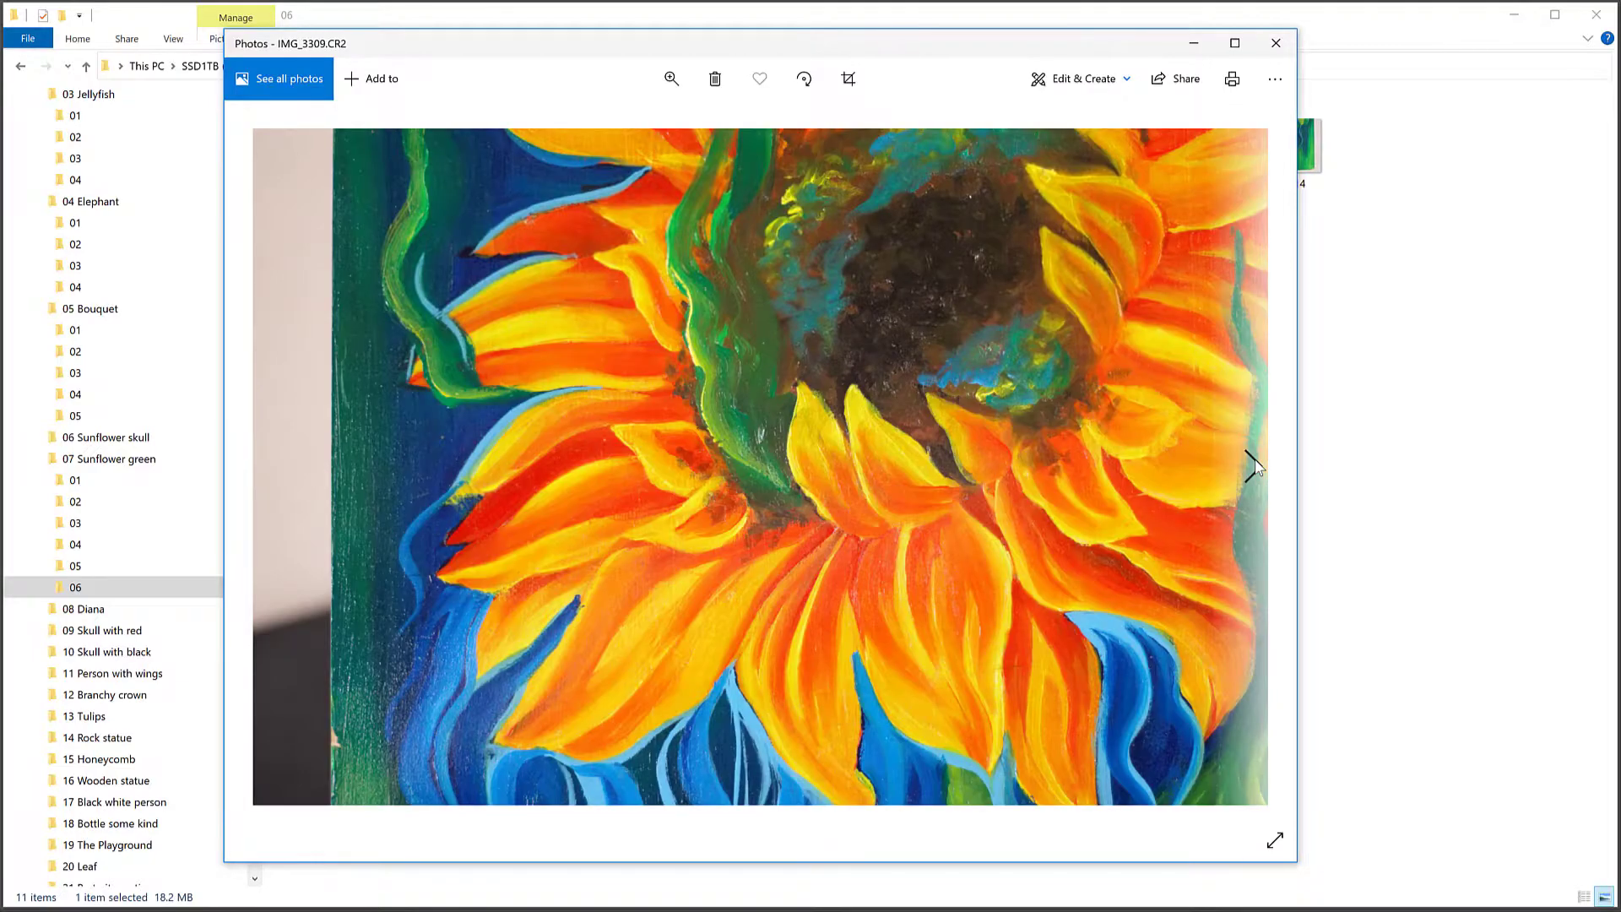
left_click(1255, 466)
left_click(1255, 467)
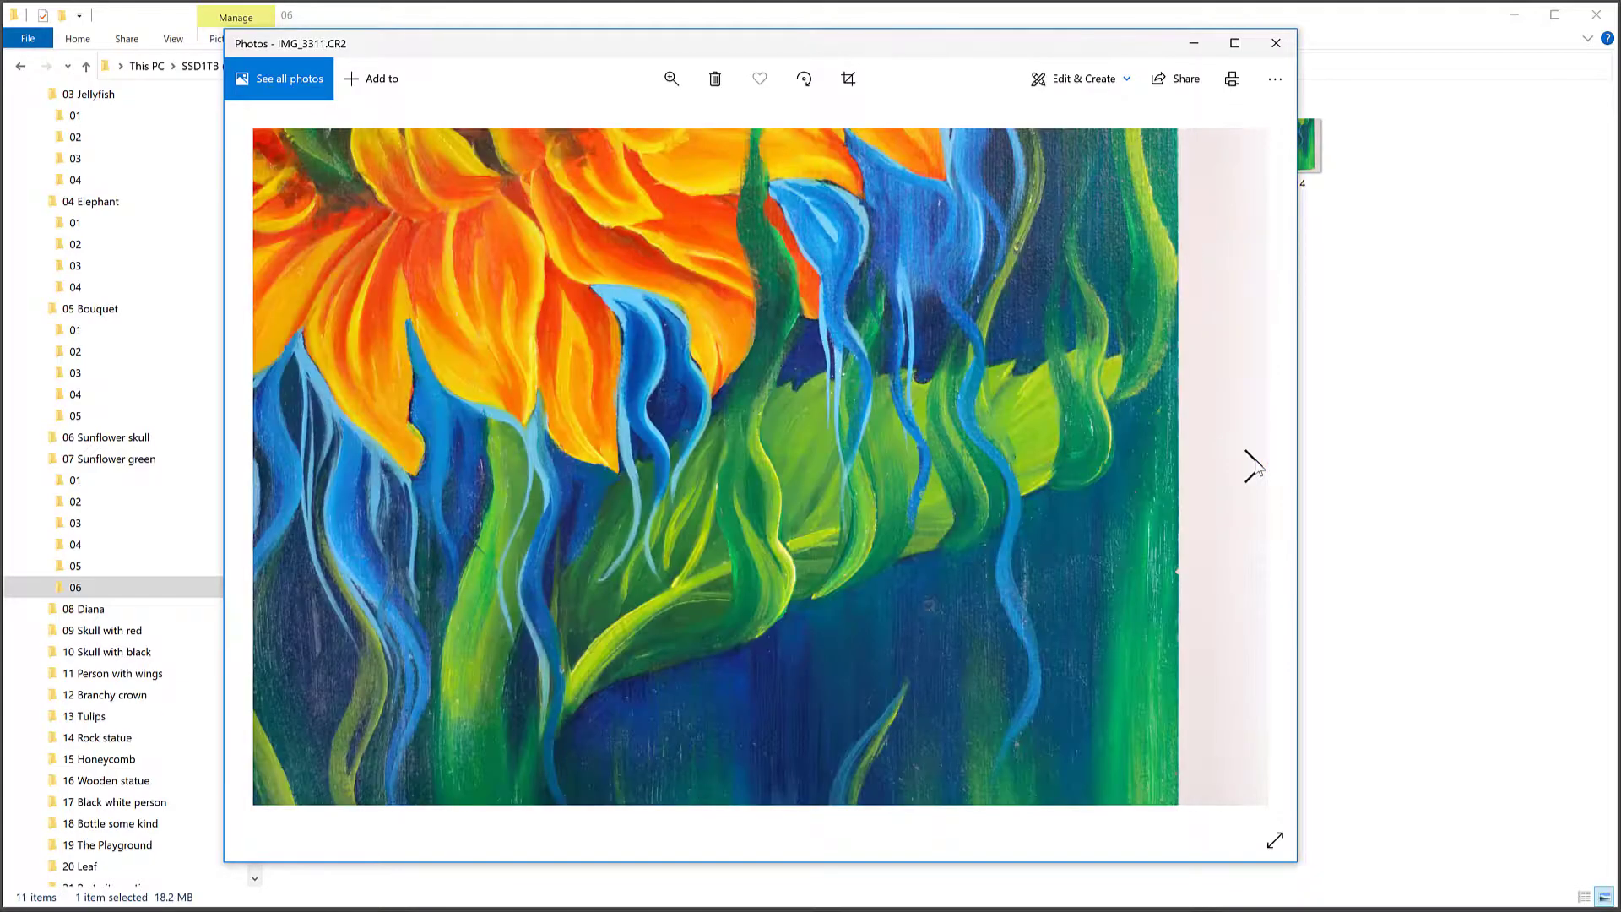
left_click(1255, 466)
left_click(1255, 466)
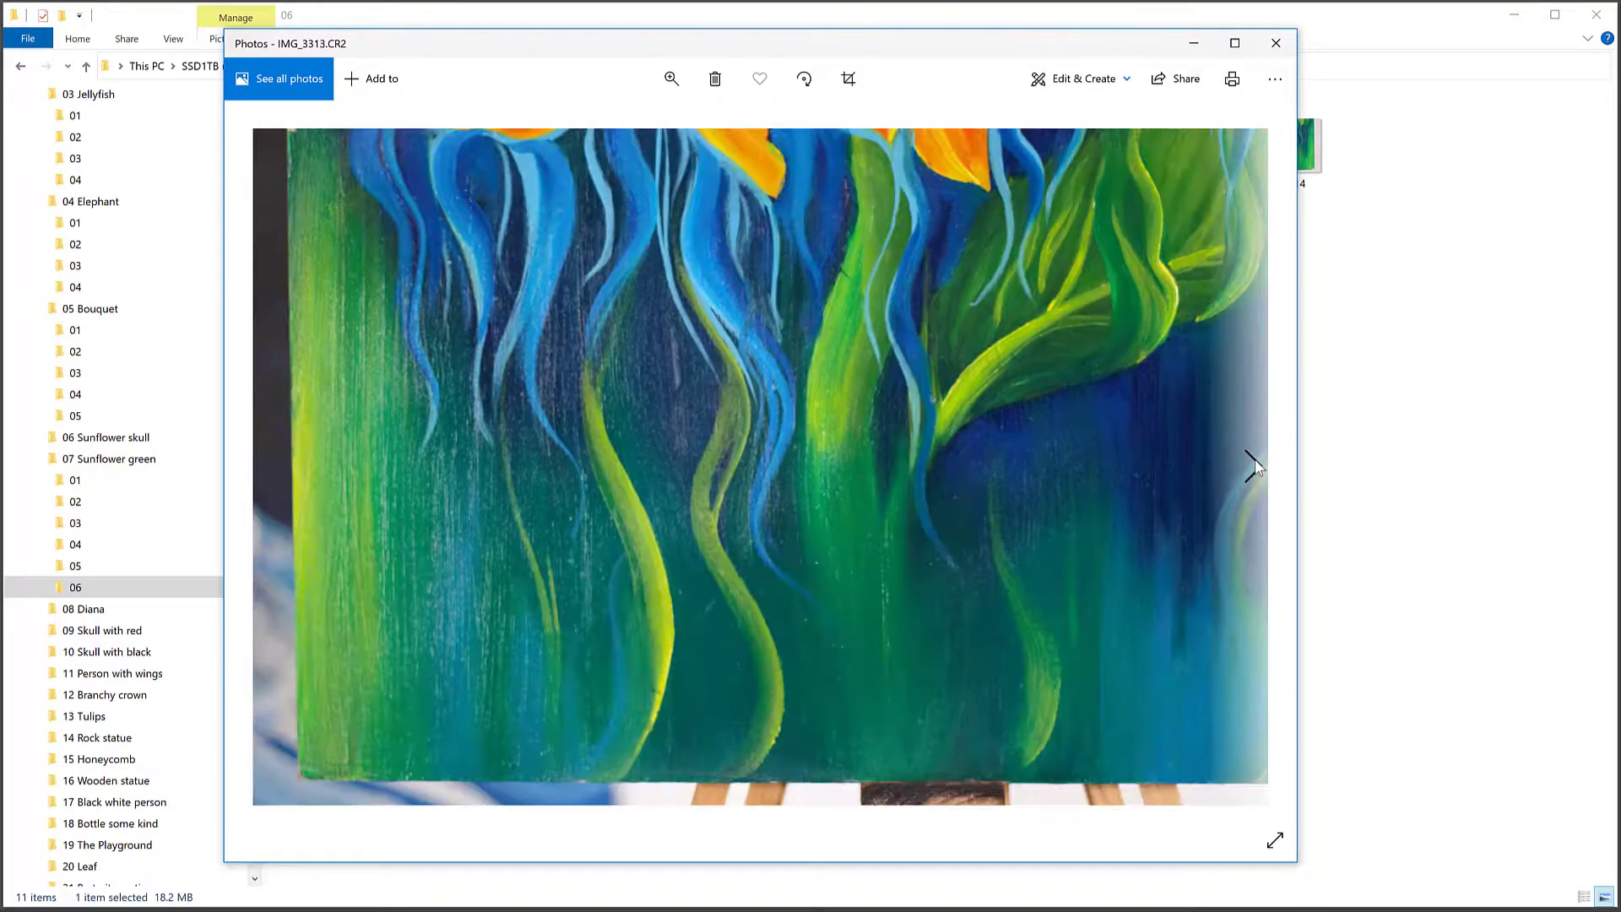
left_click(1255, 463)
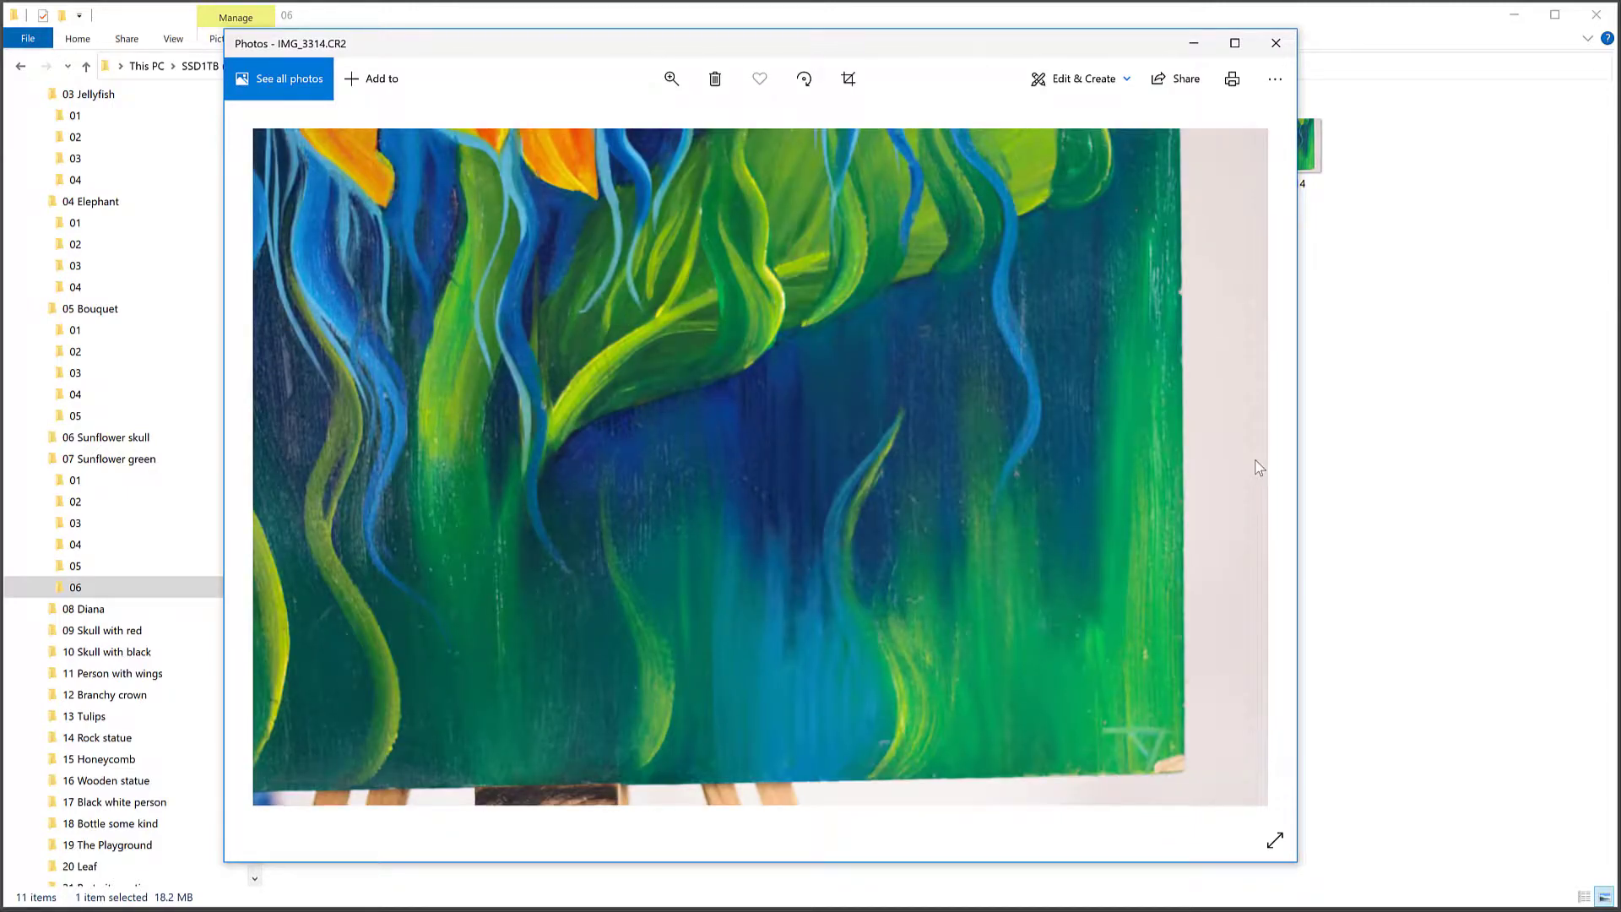
left_click(1389, 371)
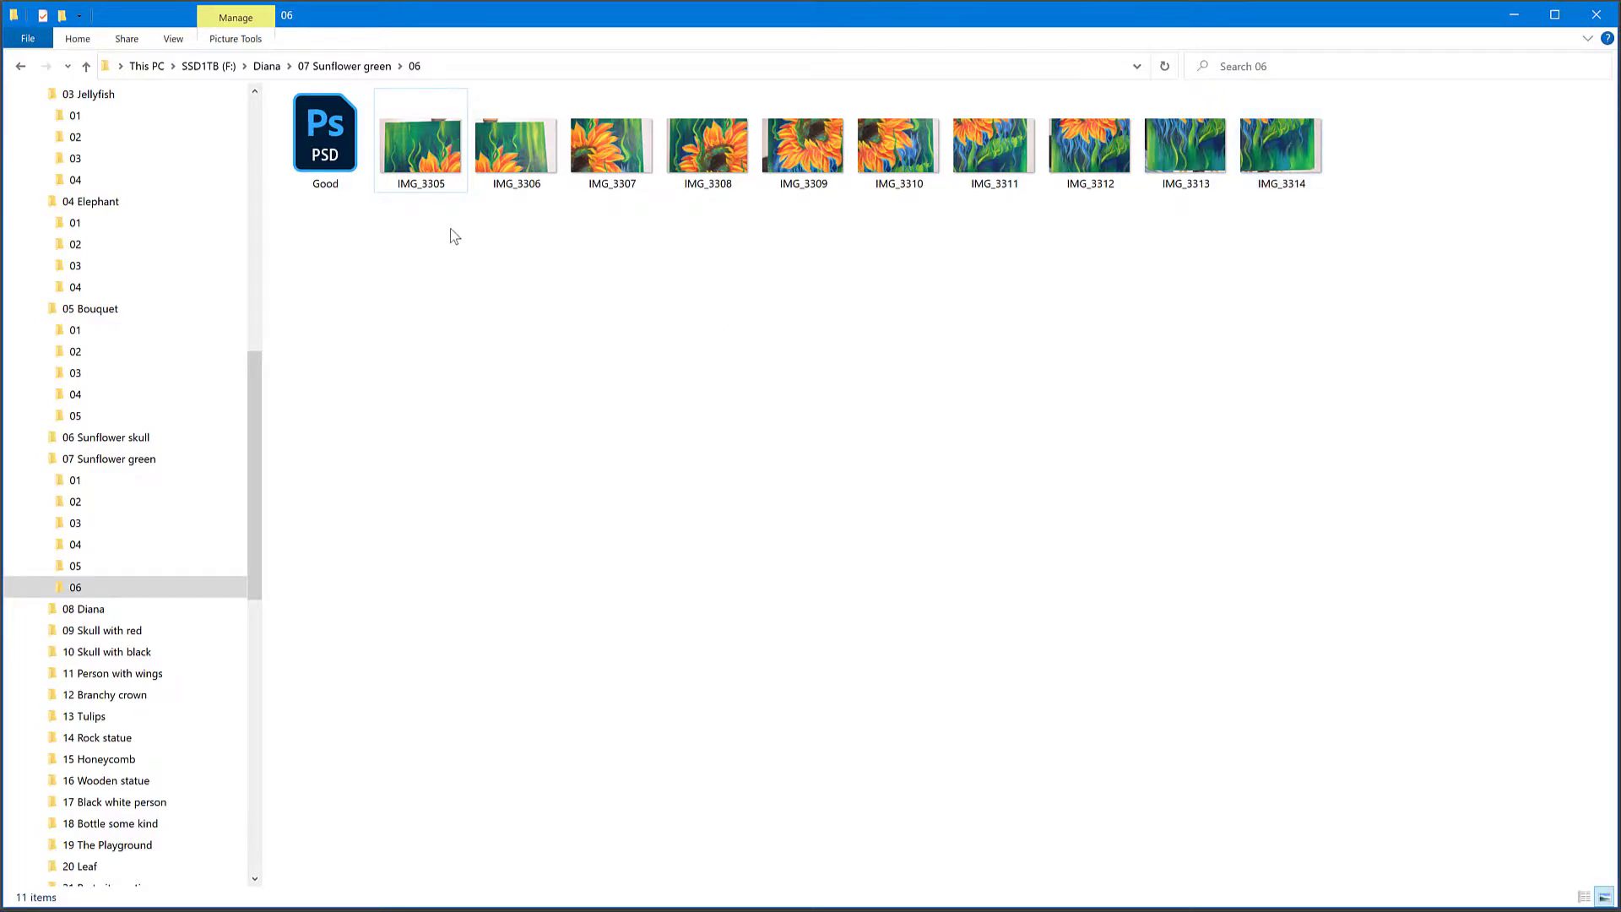
Step: View the overlapping close-up shots IMG_3305 to IMG_3311 in sequence and close the photo viewer
double_click(422, 145)
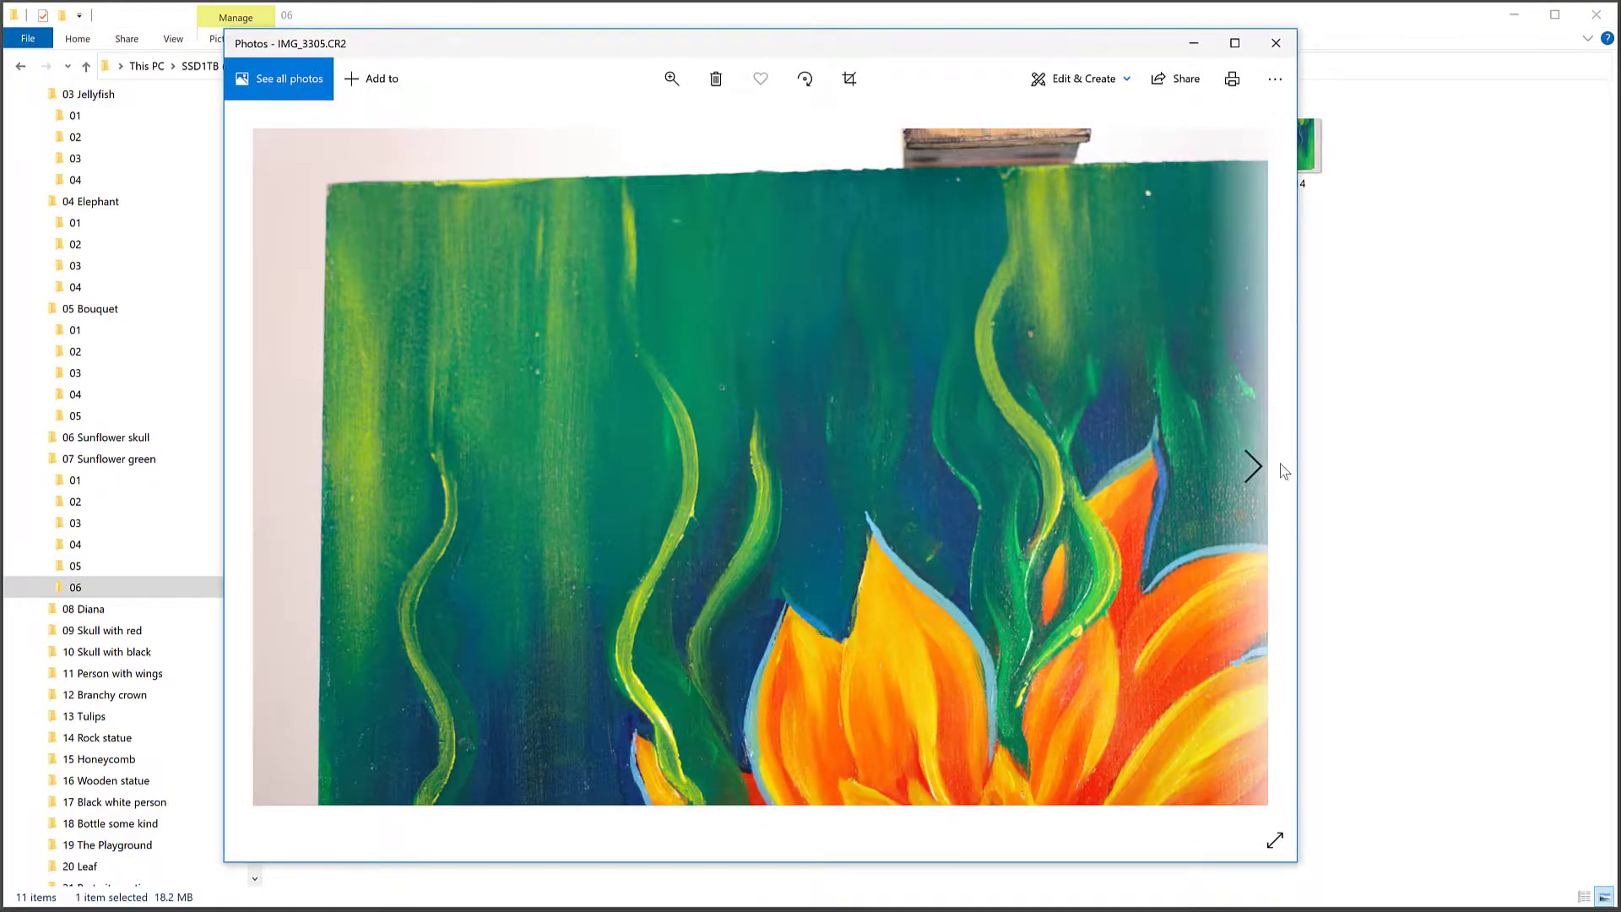
left_click(1253, 469)
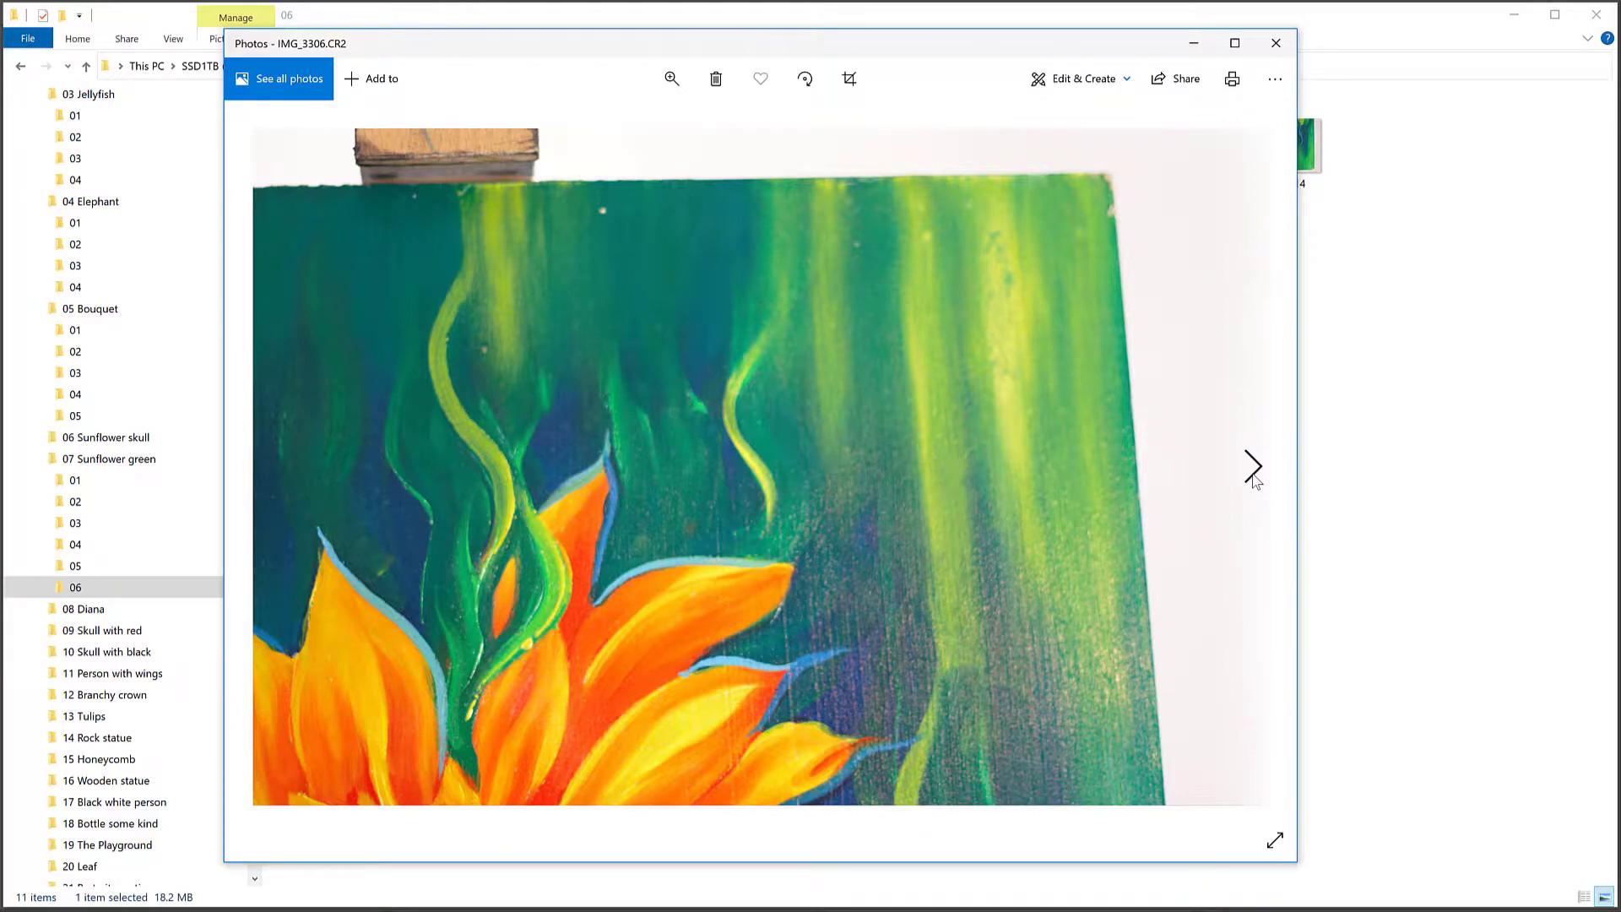
left_click(1253, 468)
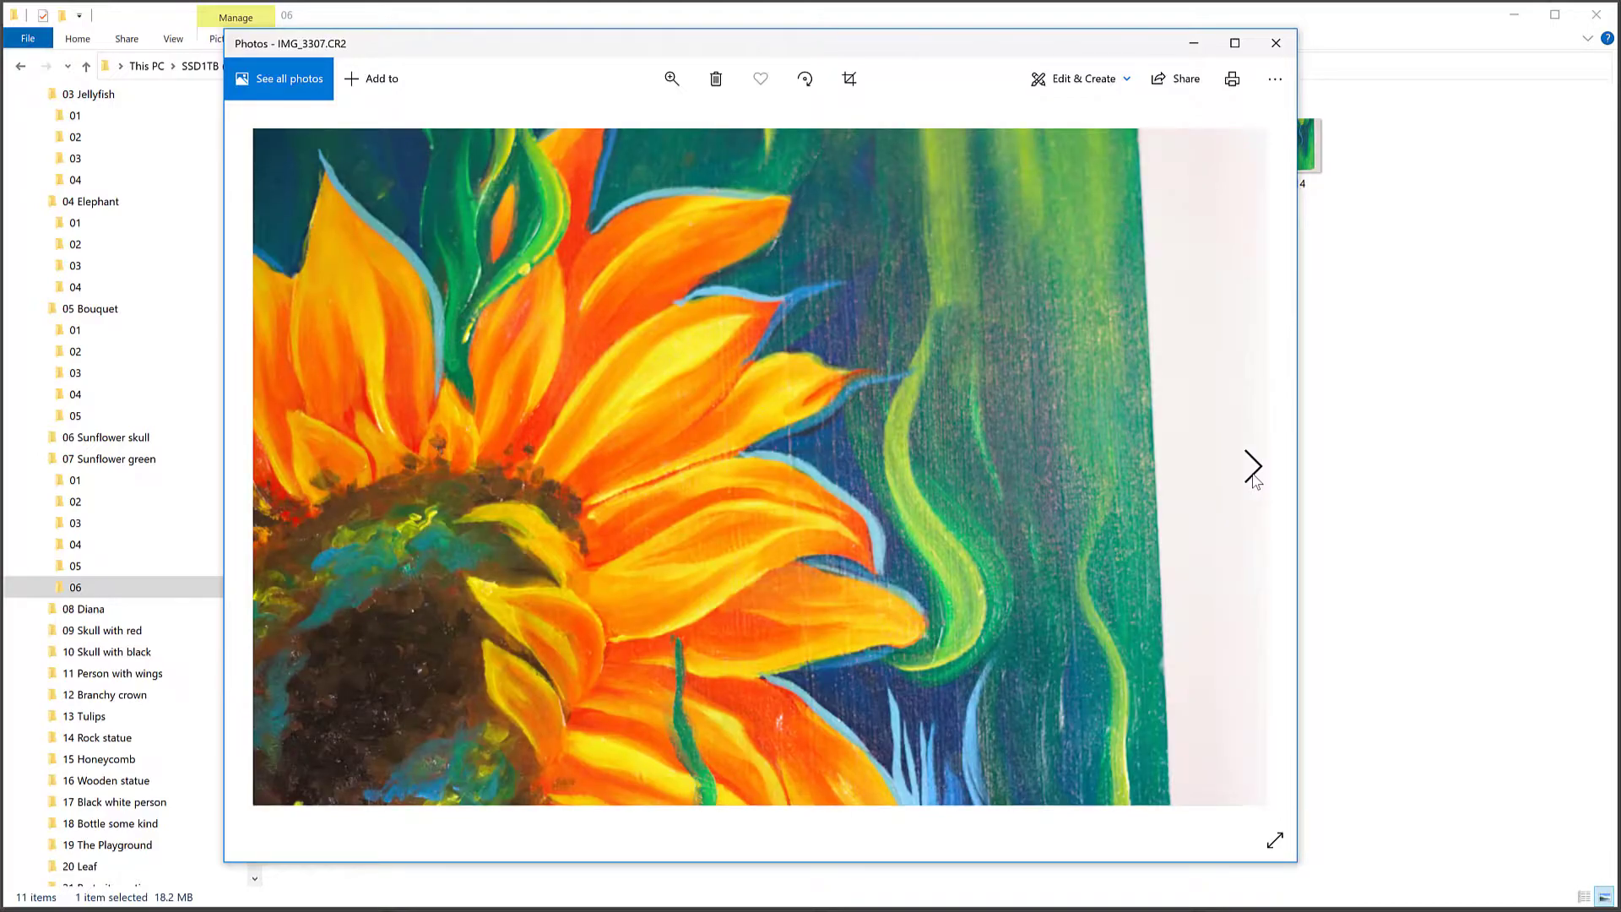
left_click(1253, 468)
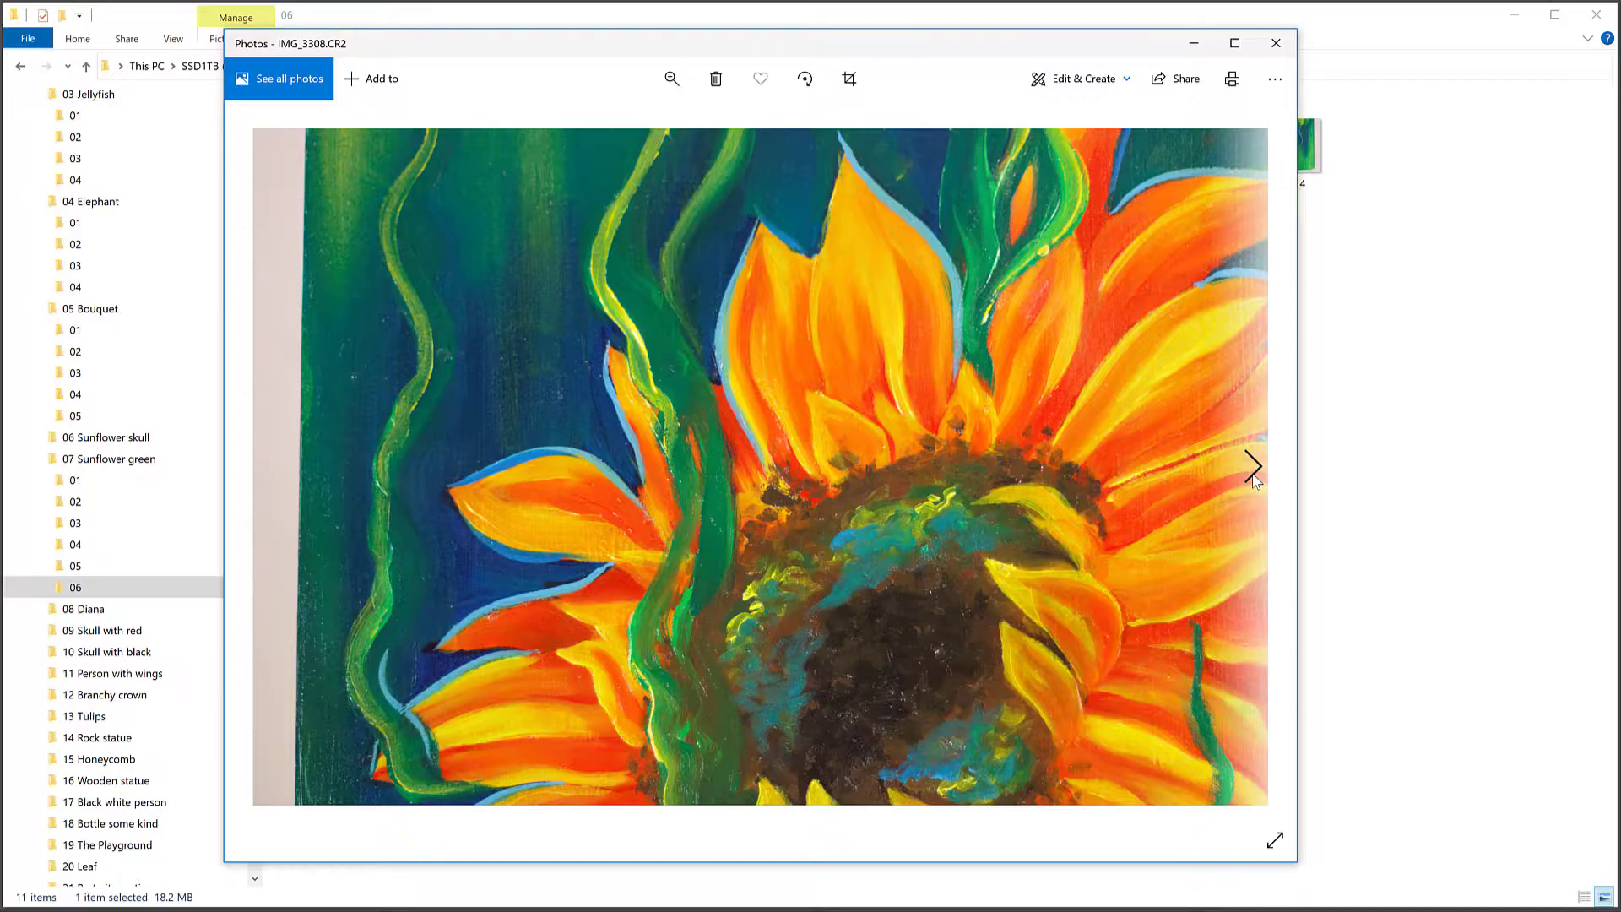
left_click(1253, 468)
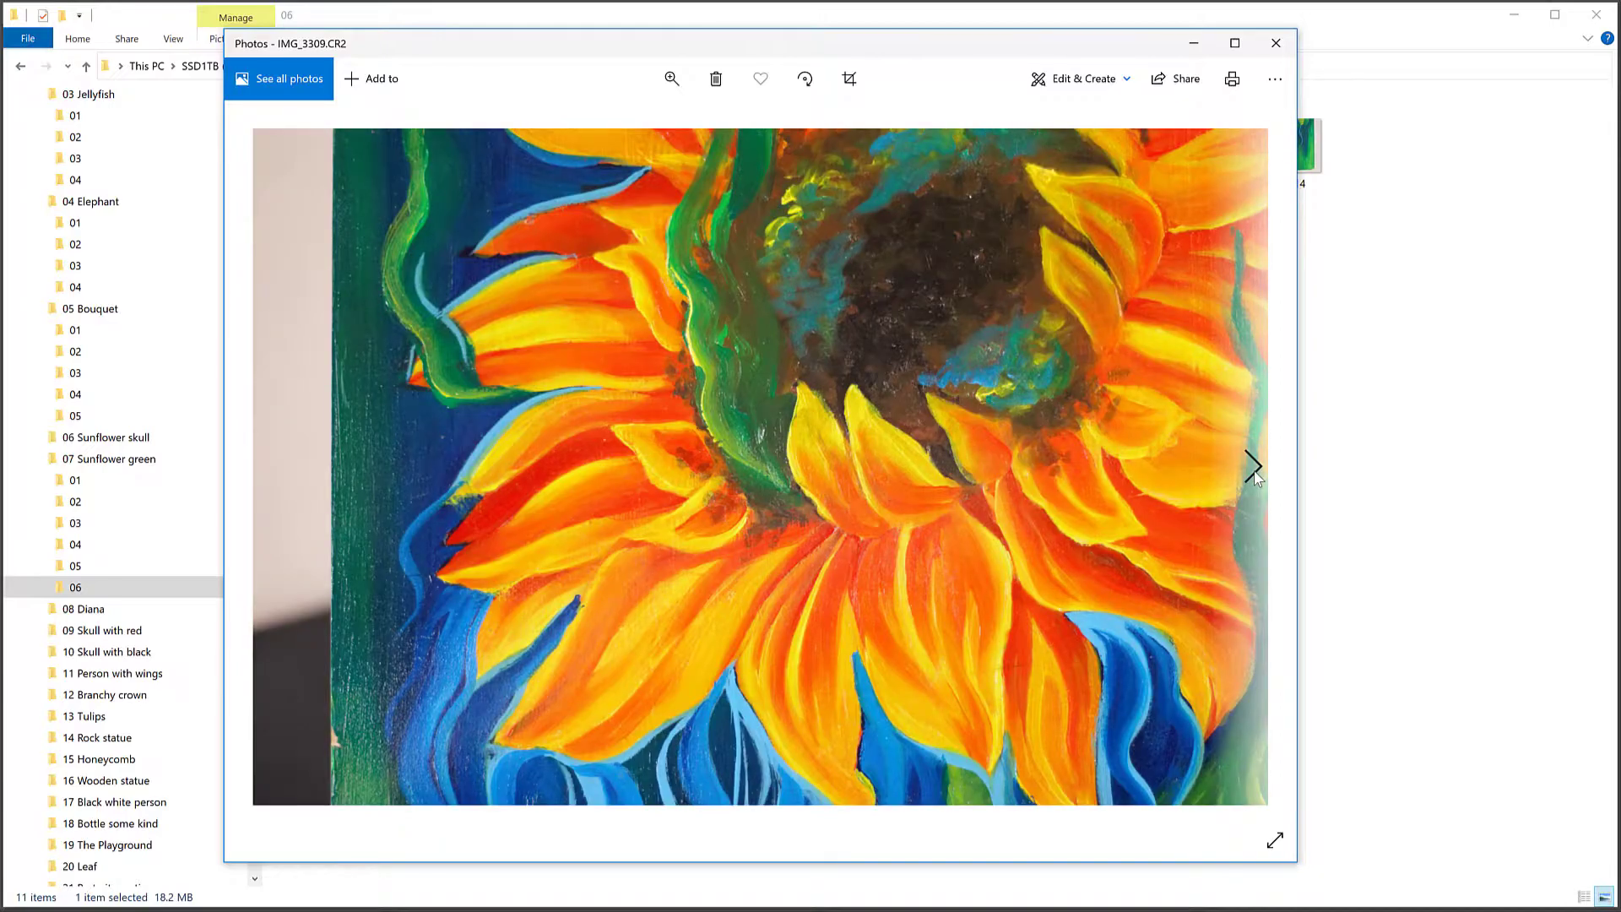
left_click(1253, 469)
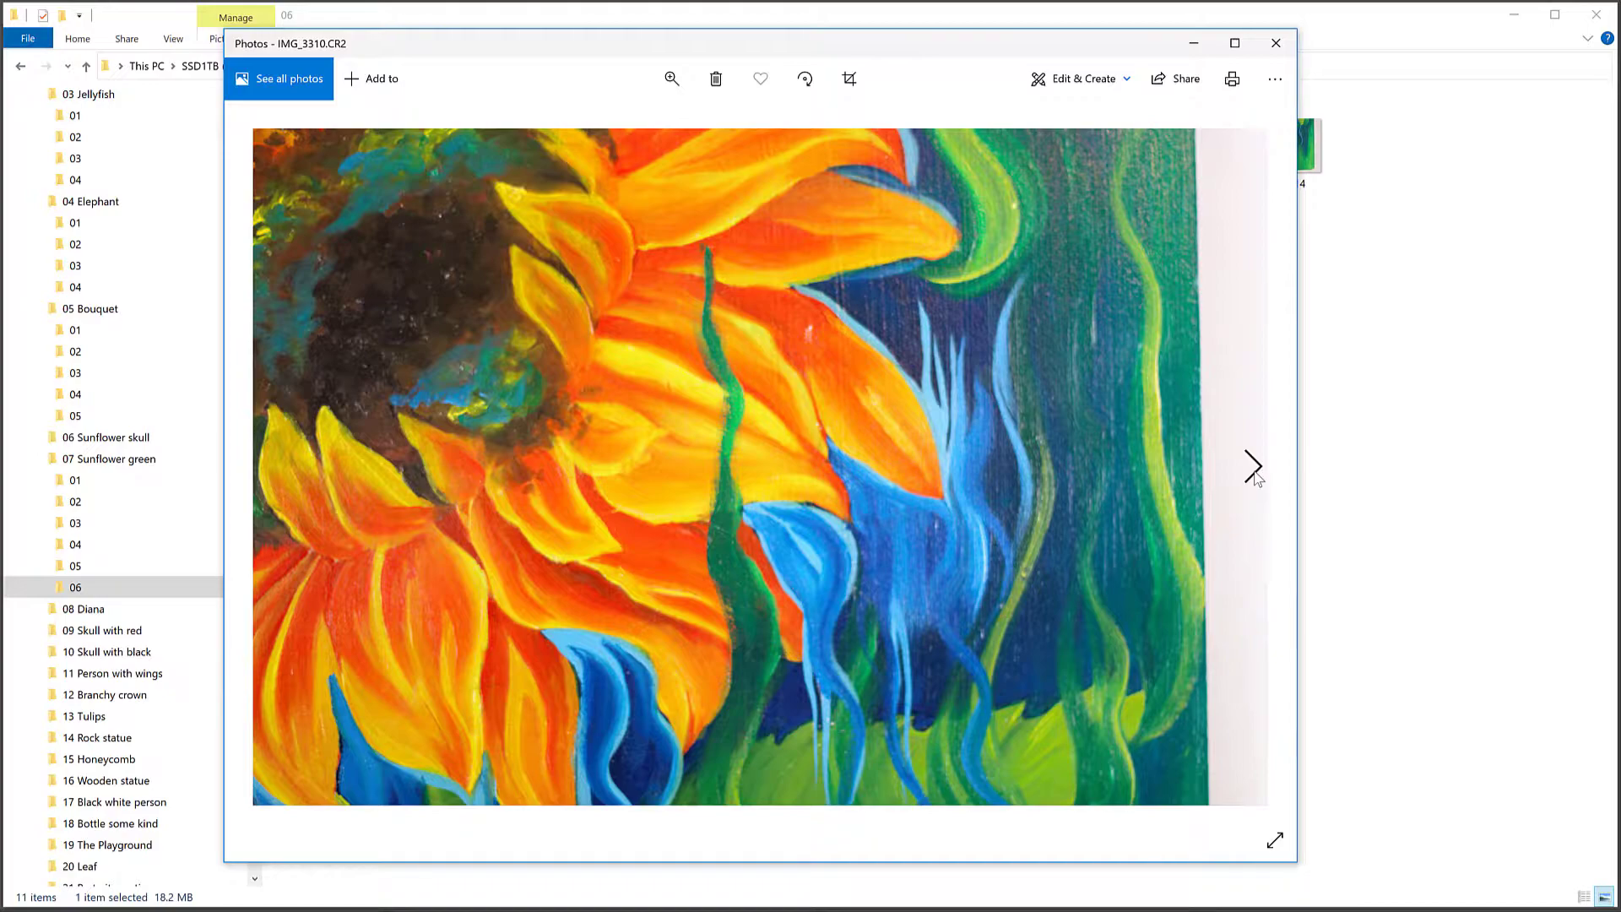
left_click(1253, 468)
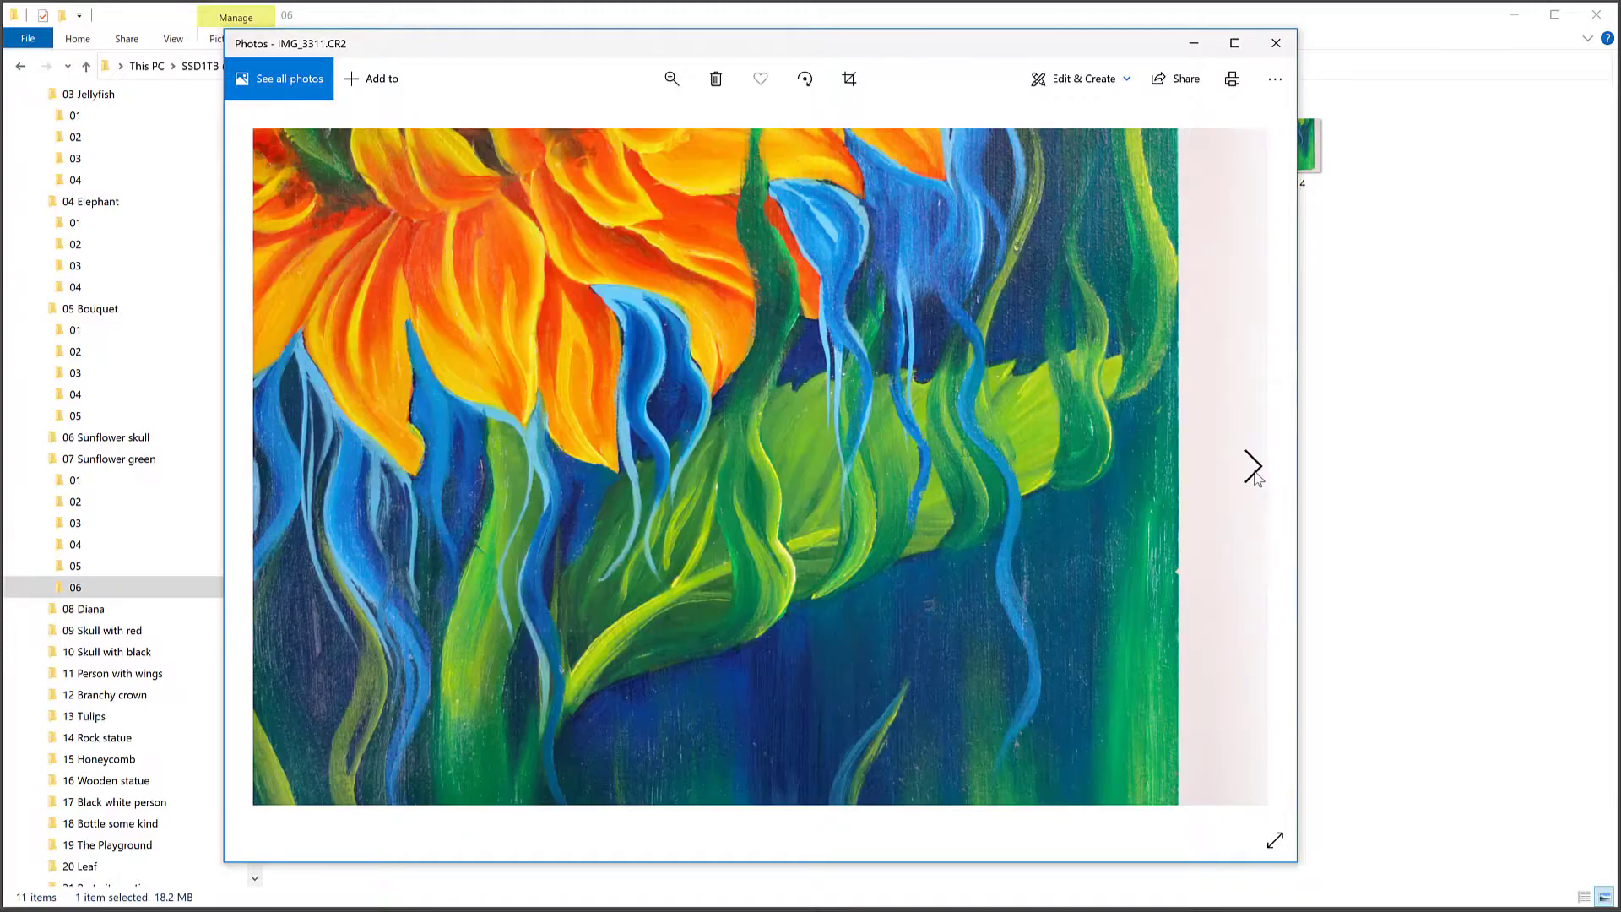
left_click(1277, 43)
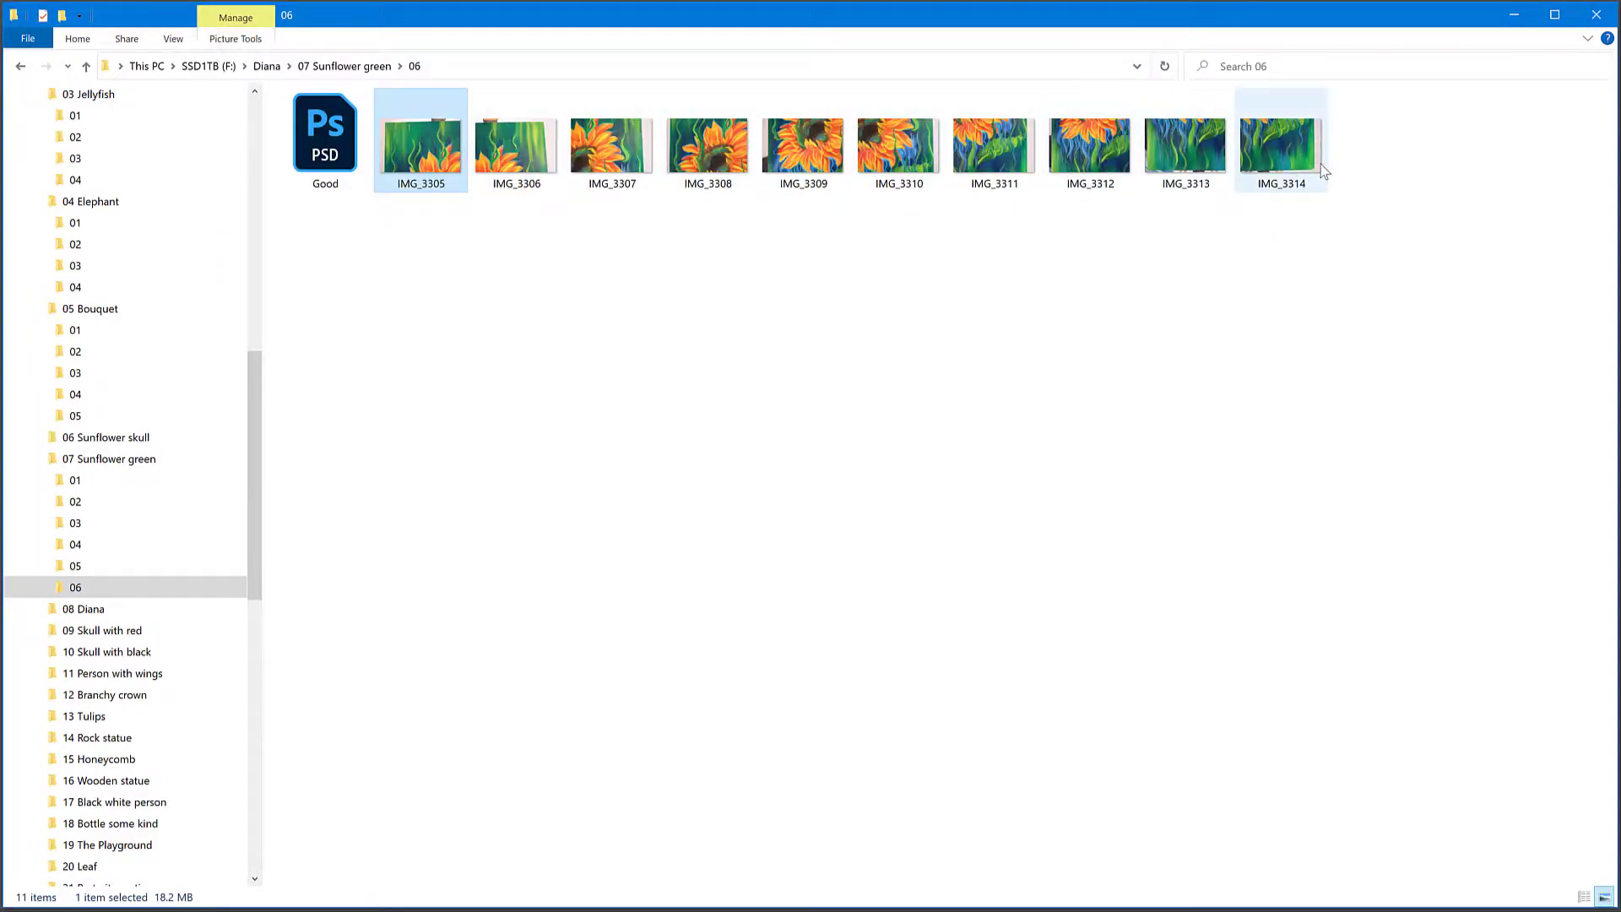
Step: Open the Good PSD from folder 06 in Photoshop and examine the stitched painting at several magnifications
left_click(321, 155)
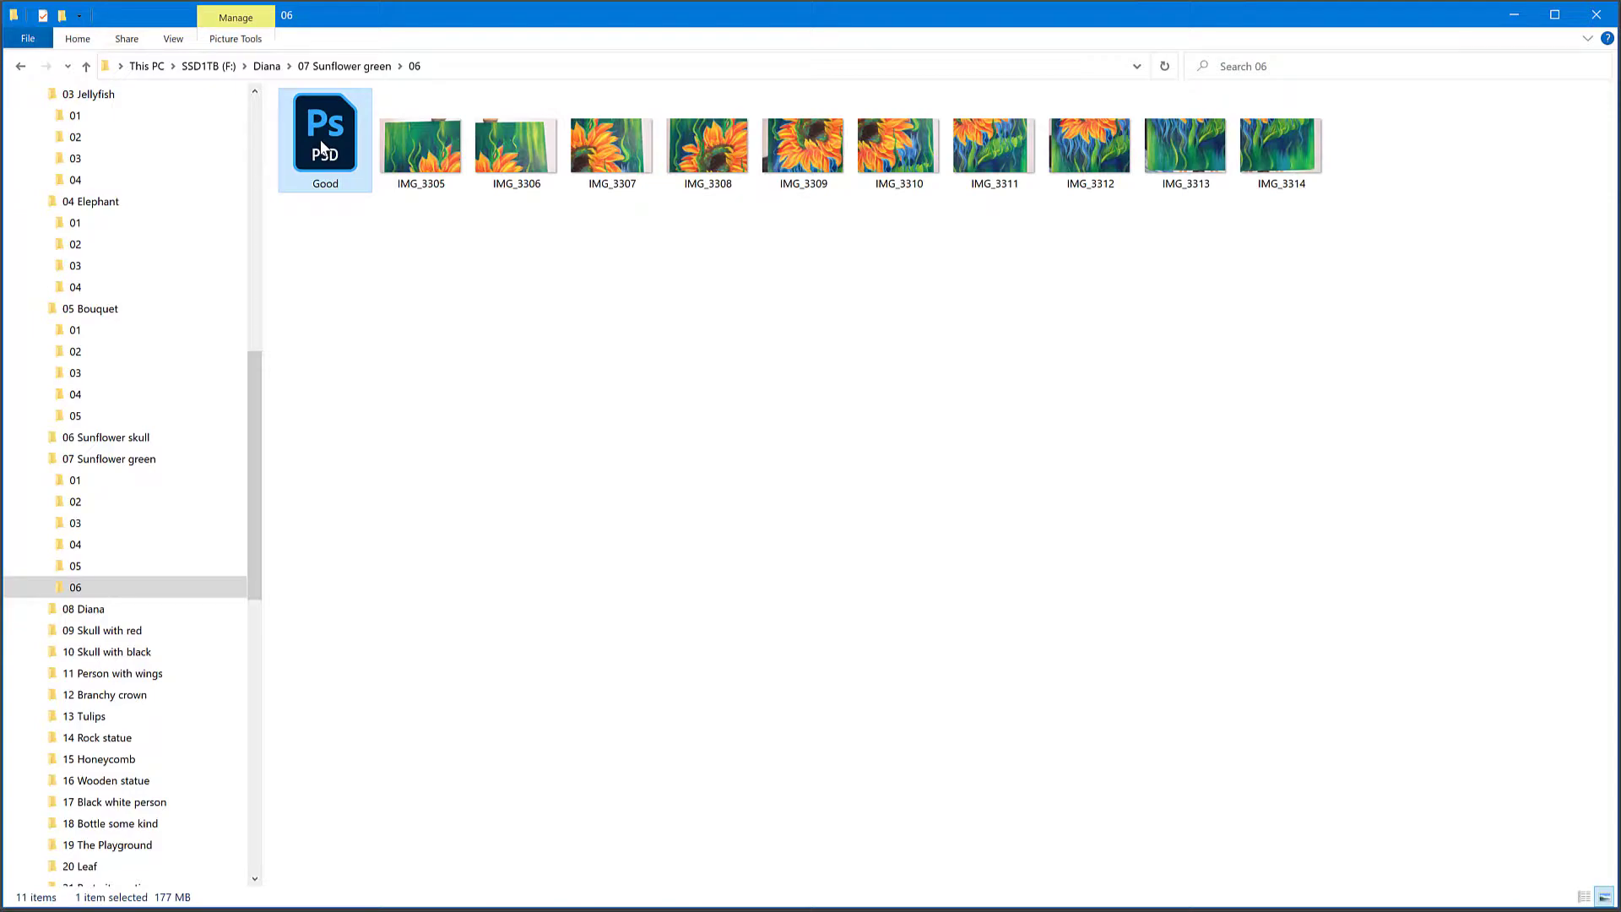
double_click(321, 146)
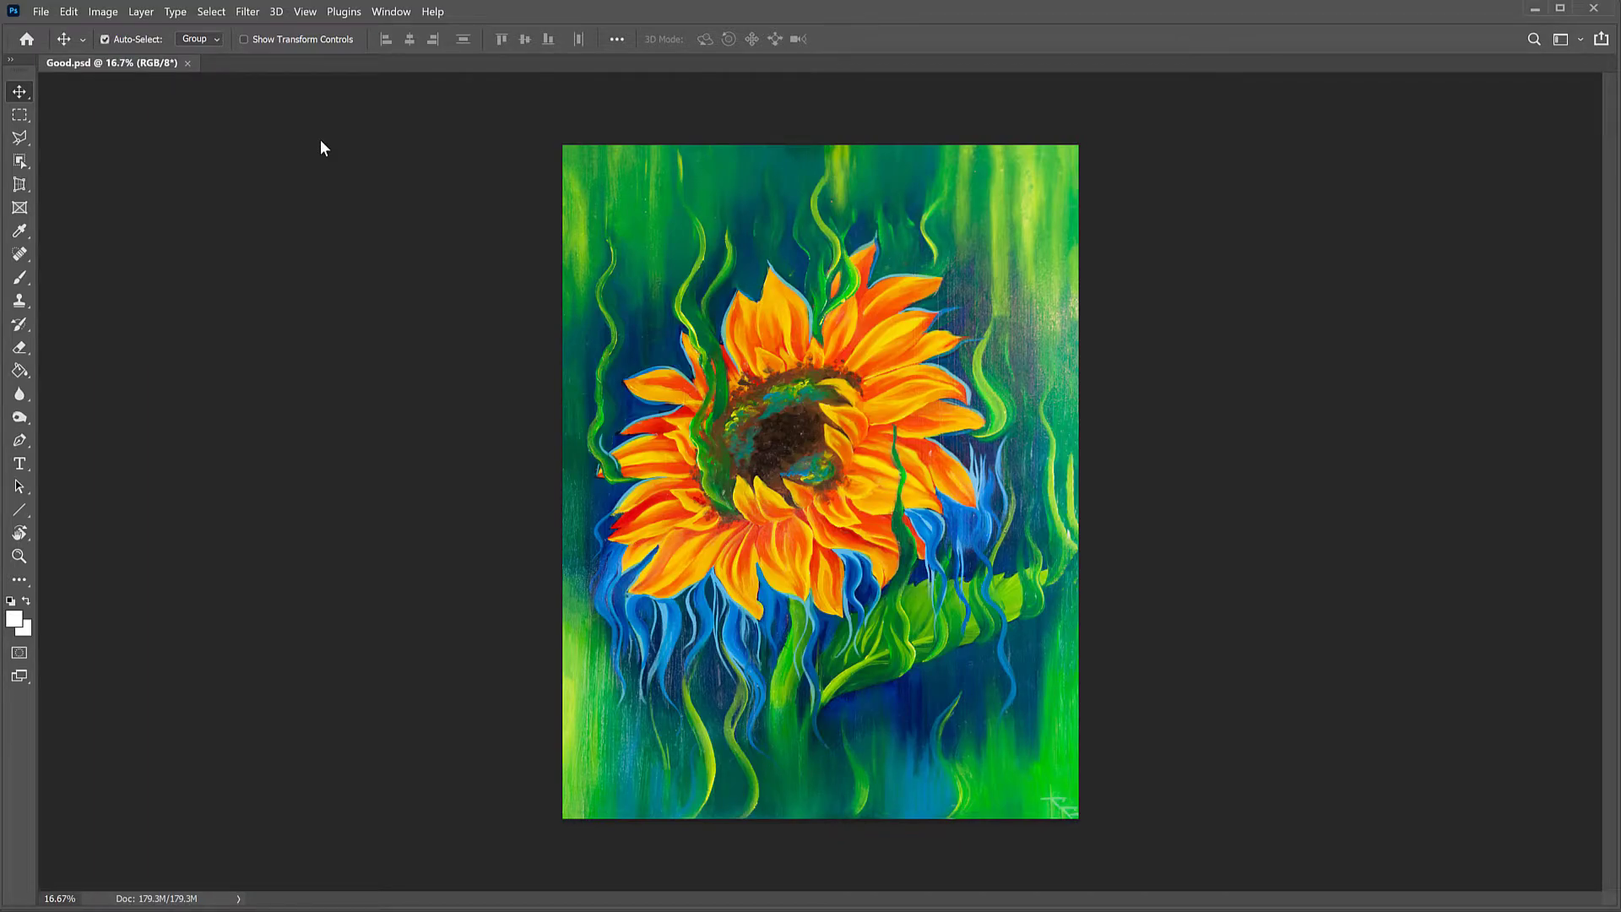
key("ctrl+plus")
key("ctrl+plus")
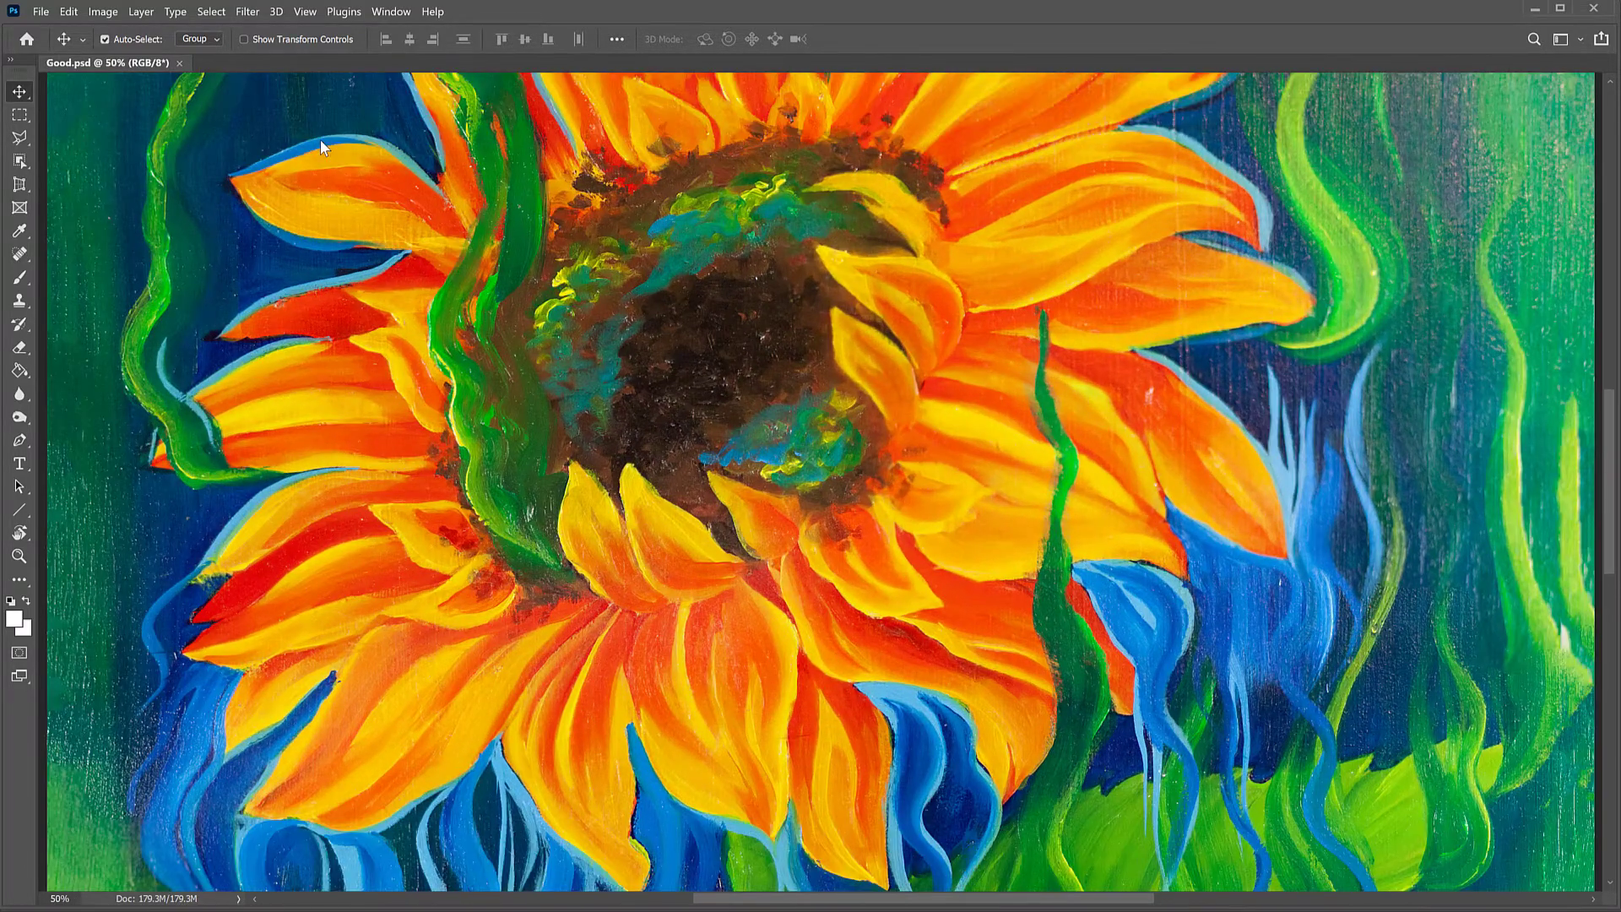
key("ctrl+minus")
key("ctrl+minus")
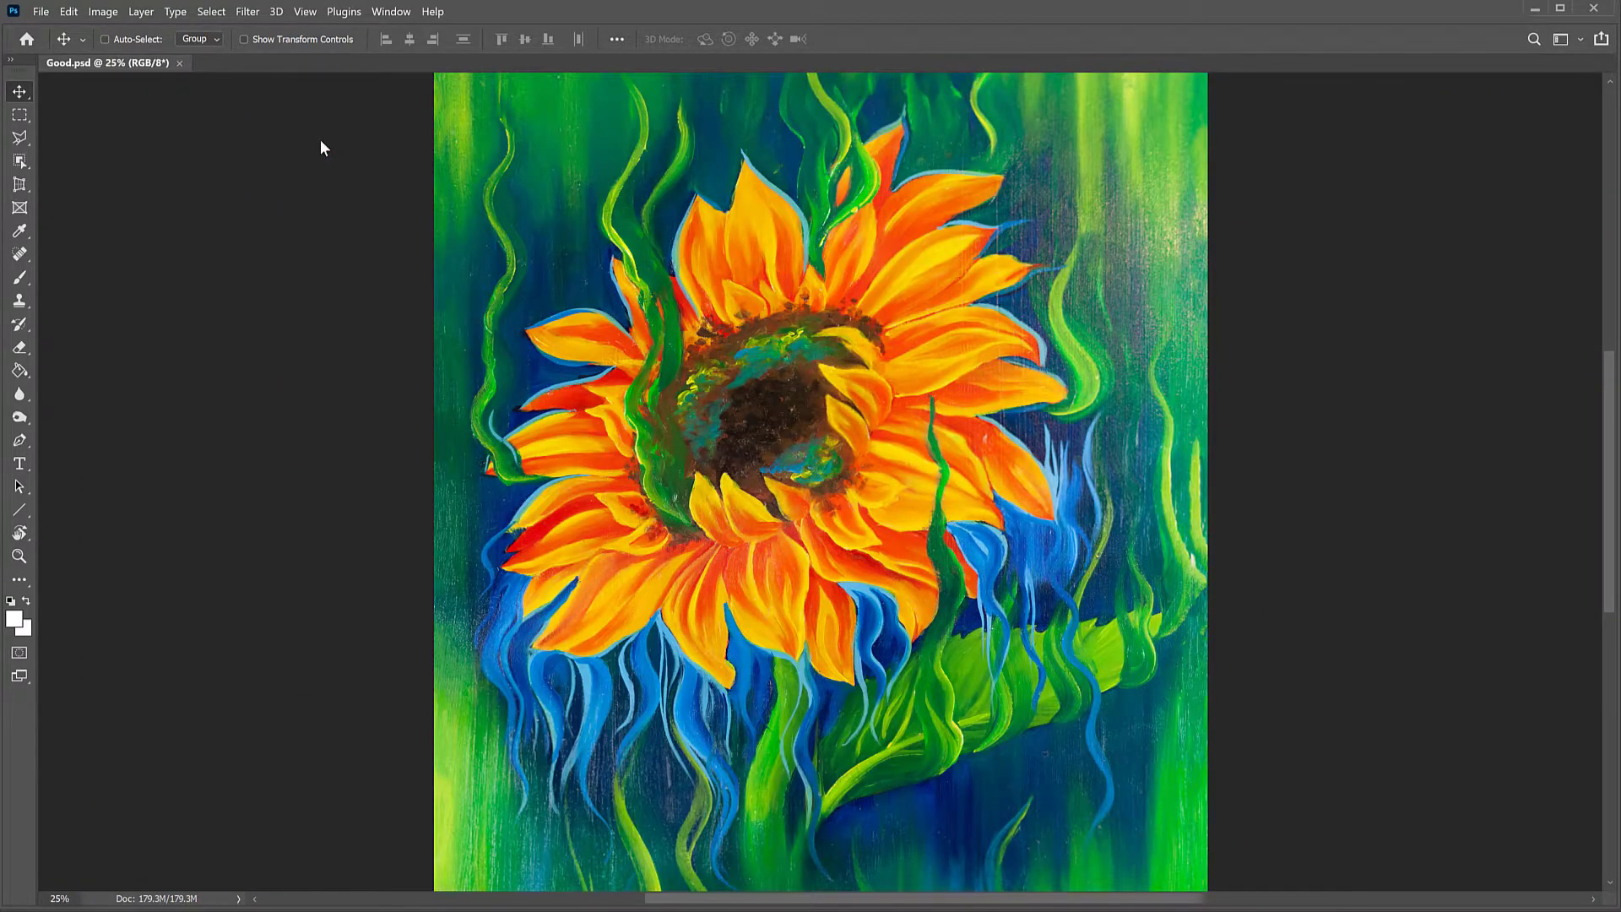
key("ctrl+minus")
key("ctrl+plus")
key("ctrl+plus")
key("ctrl+plus")
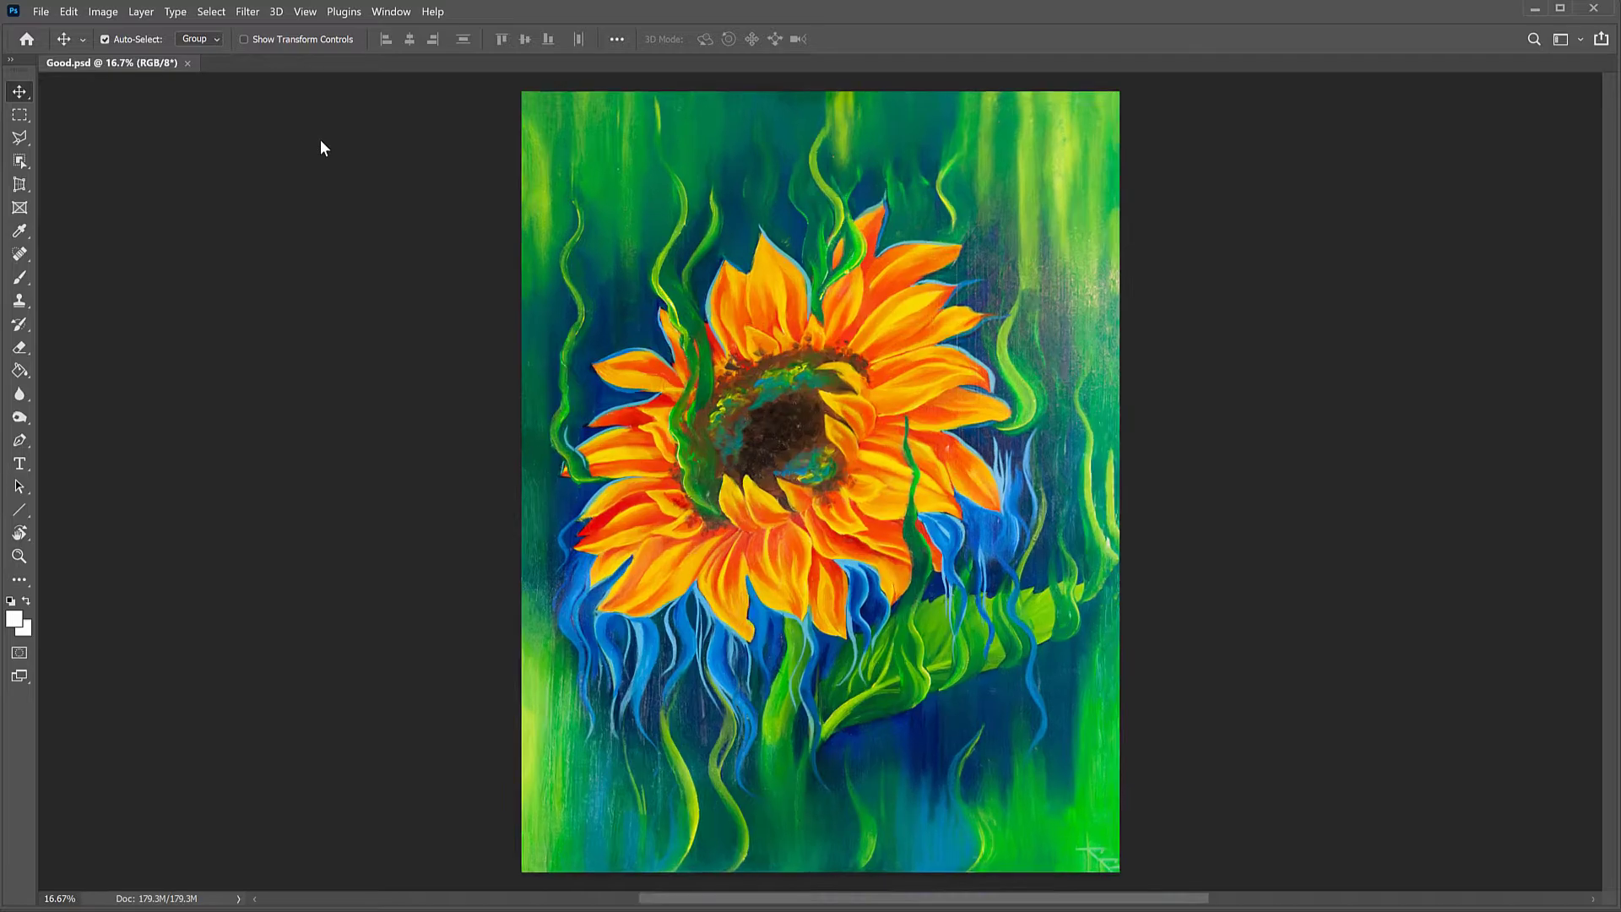
key("ctrl+plus")
key("ctrl+plus")
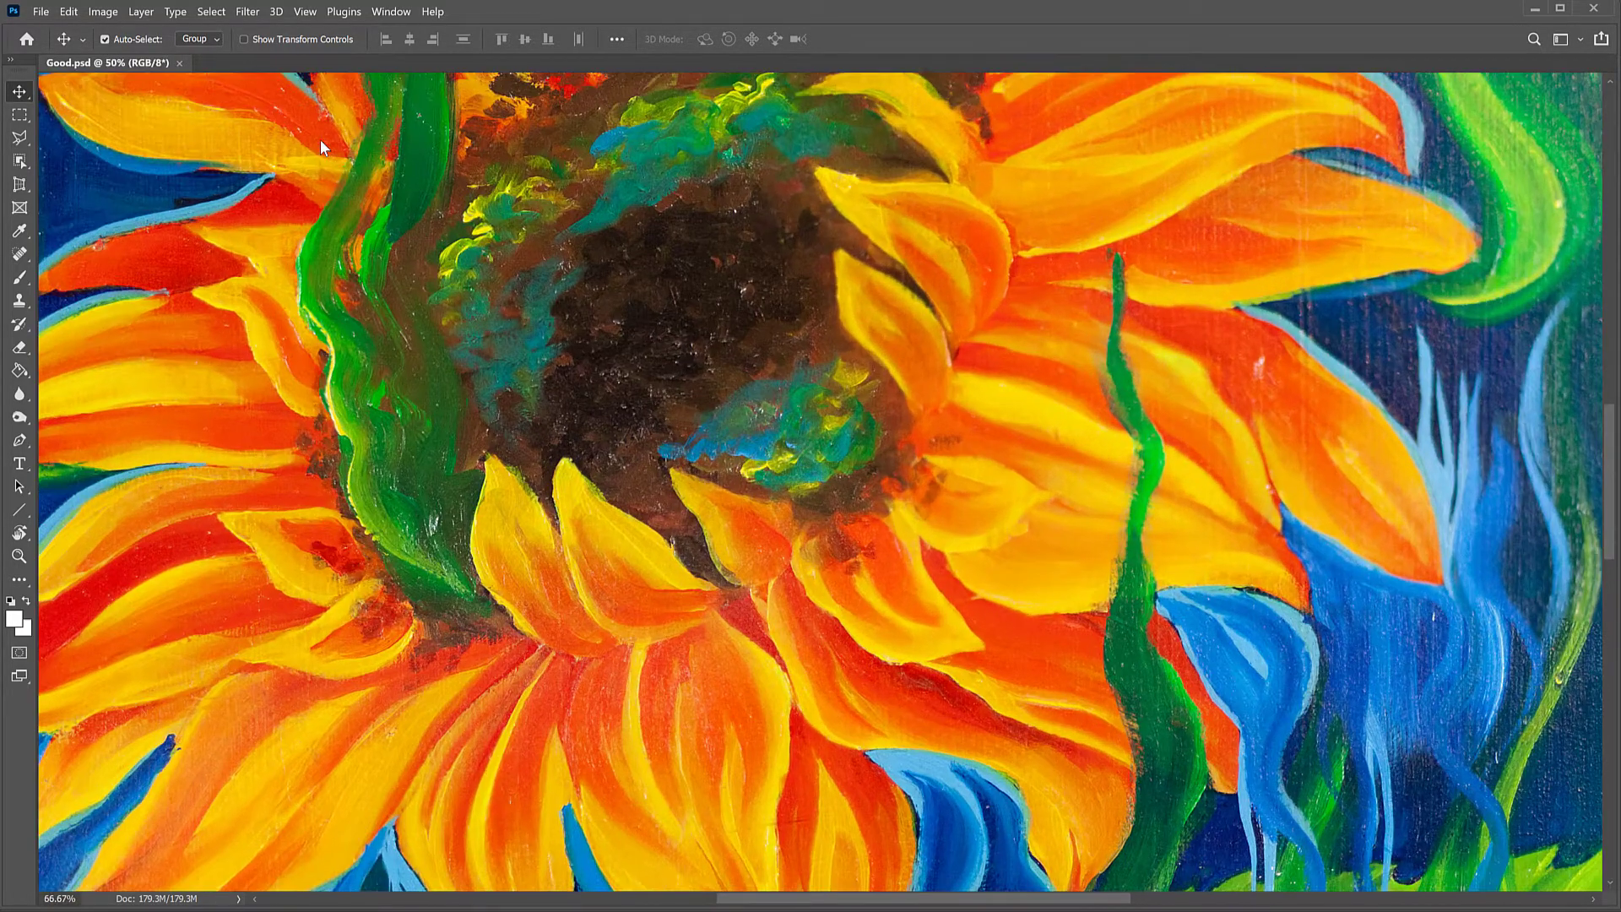
Step: Examine the petals and flower centre at 100%, fit the whole painting in view, and close Good.psd
left_click_drag(720, 370, 1371, 500)
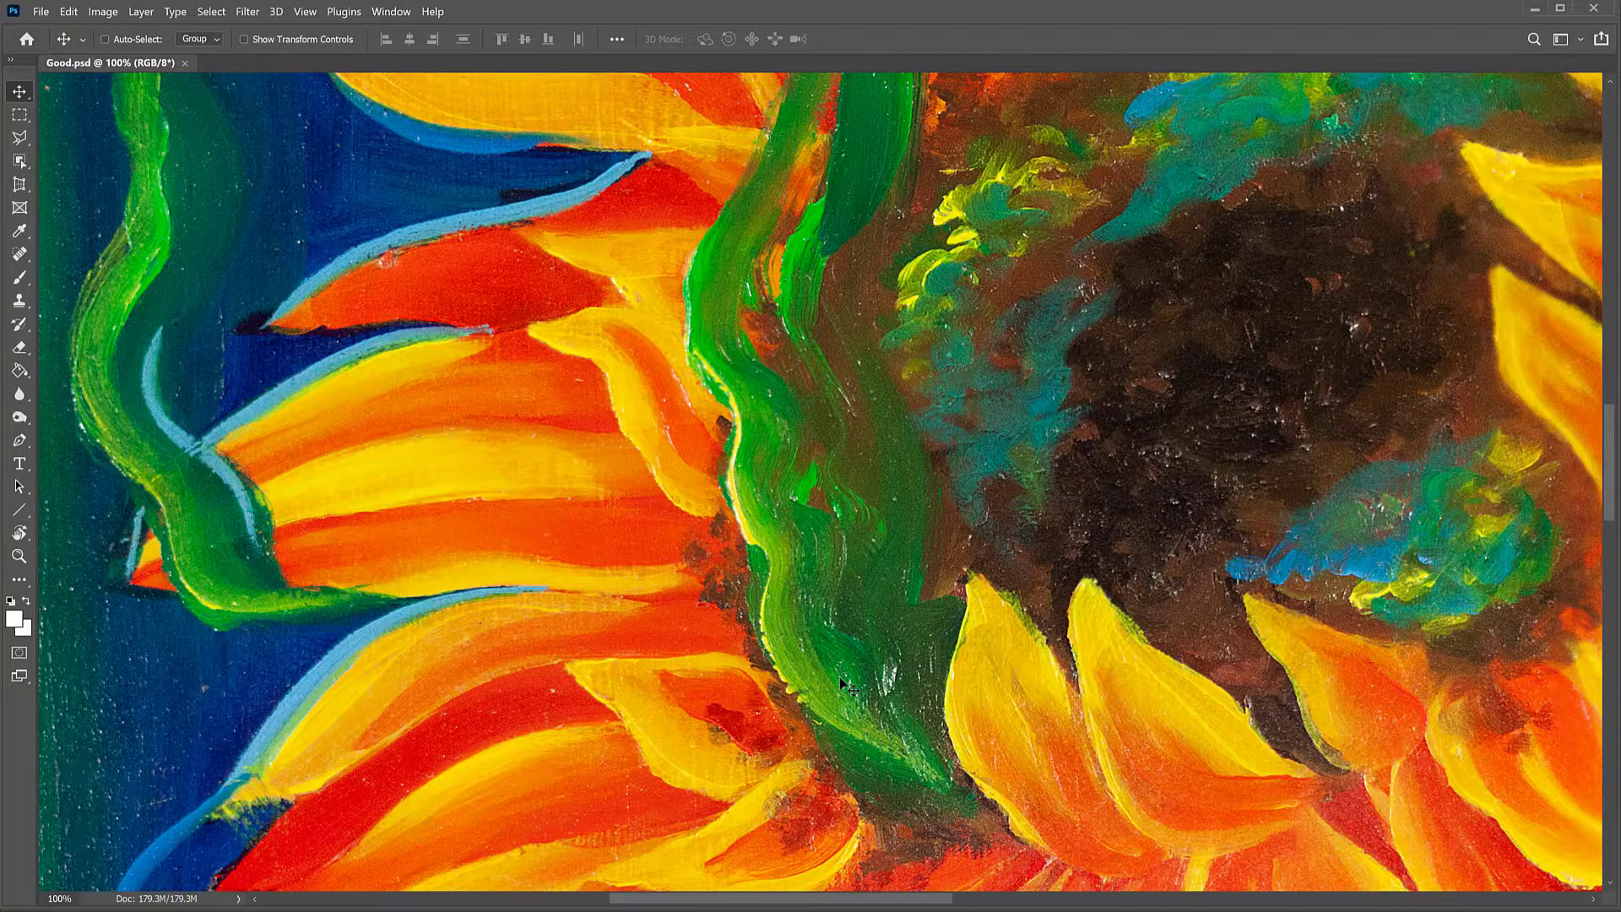
key("ctrl+0")
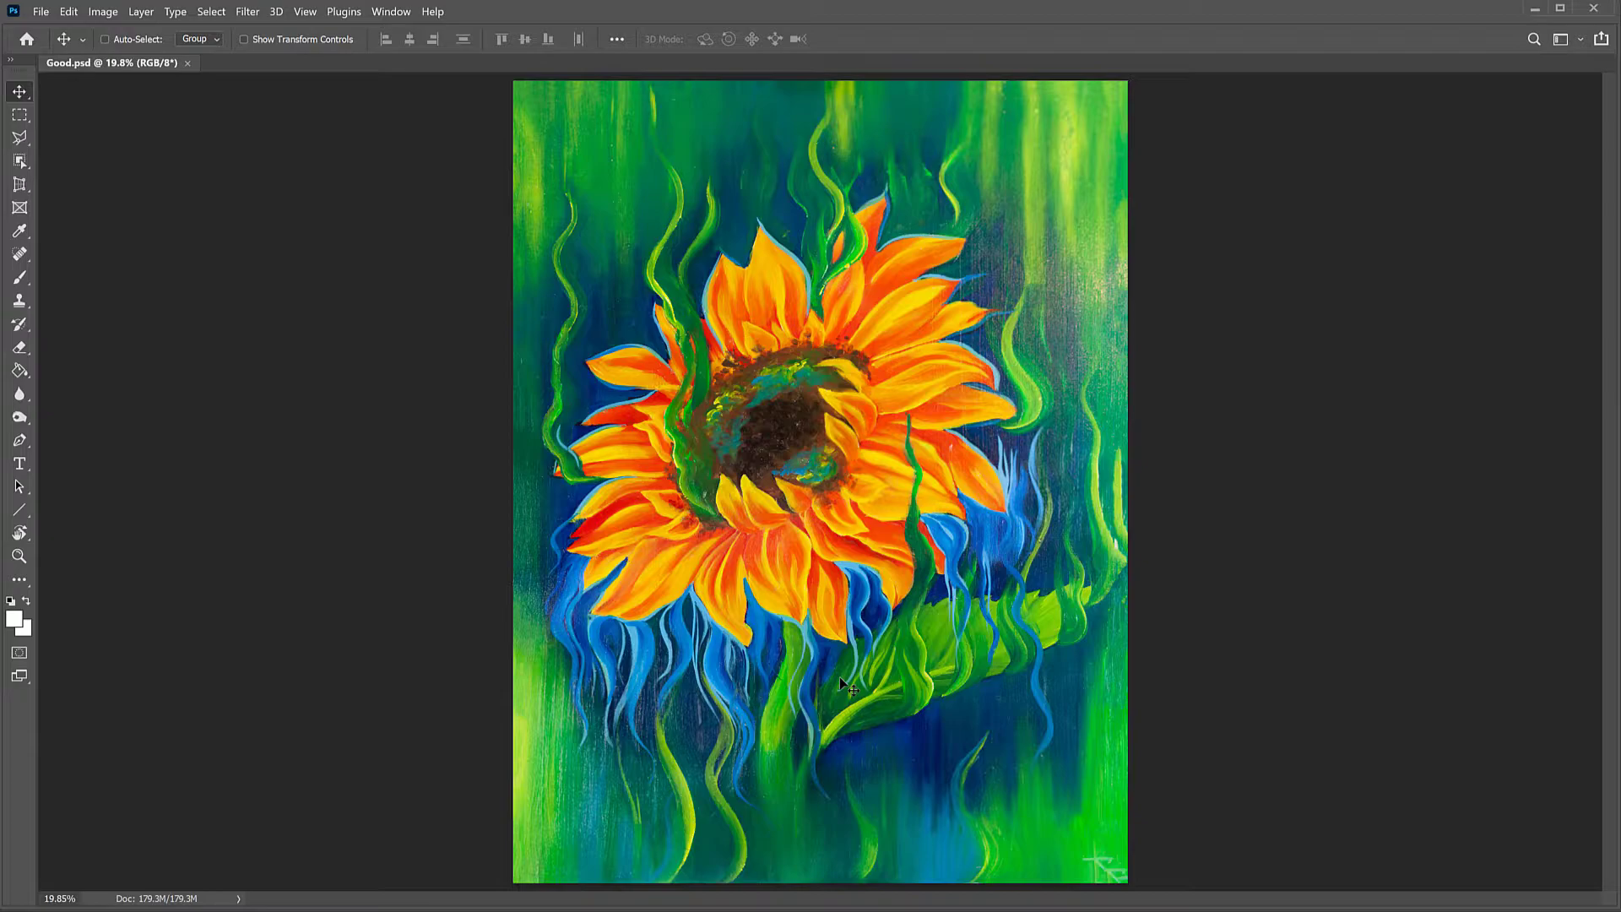
left_click(188, 63)
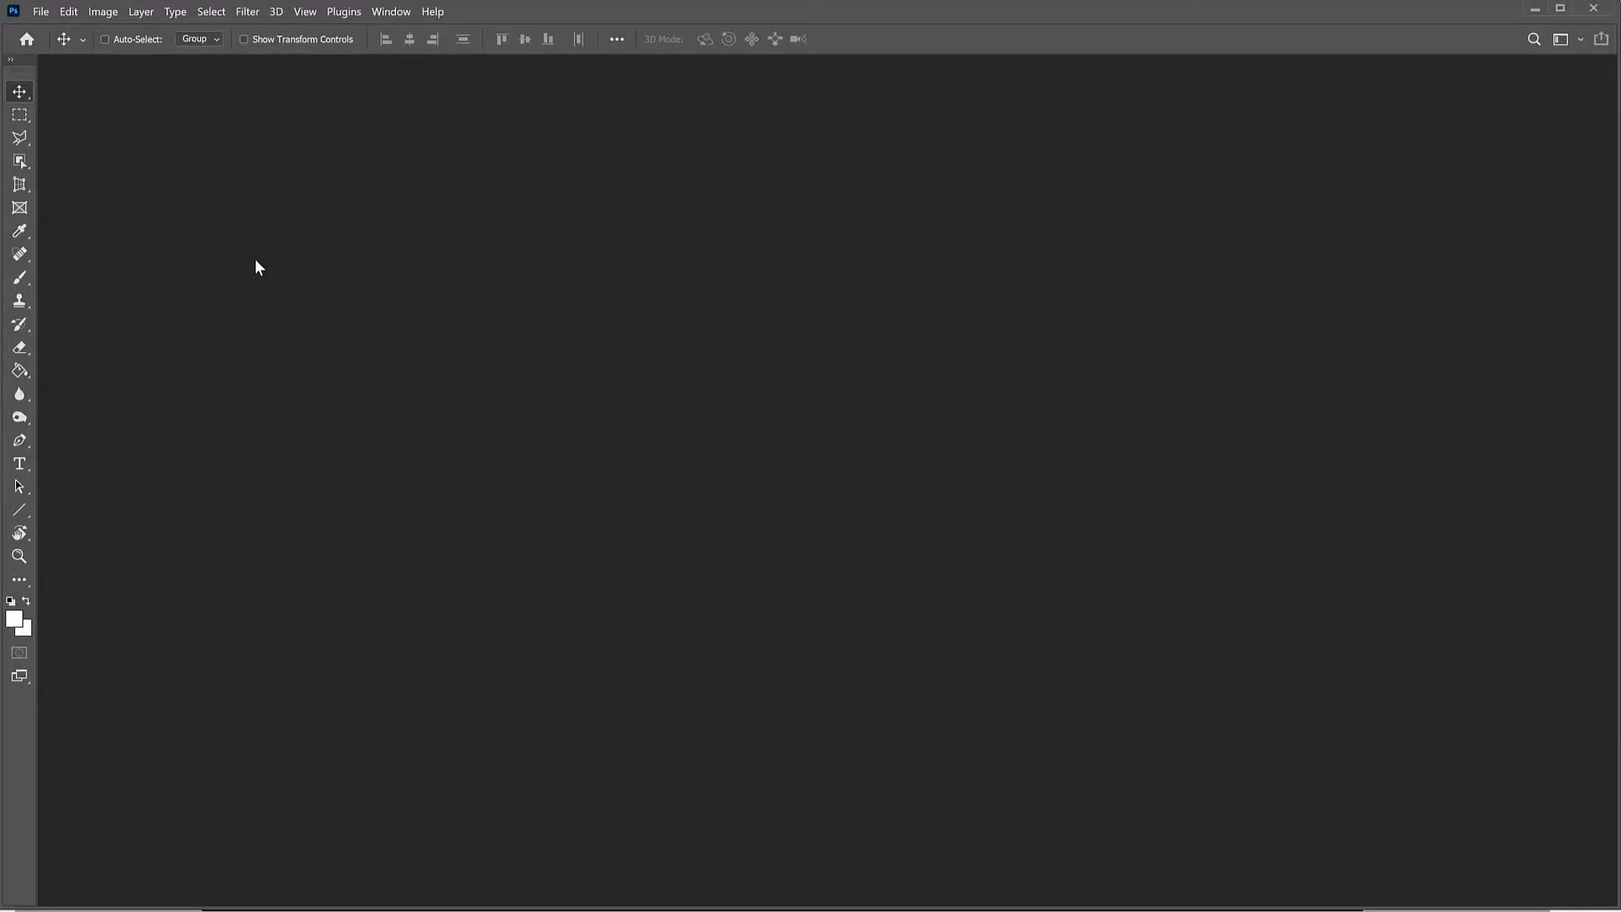
Step: Start Photomerge and add IMG_3305 to IMG_3314 from folder 06 of 07 Sunflower green as source files
left_click(42, 13)
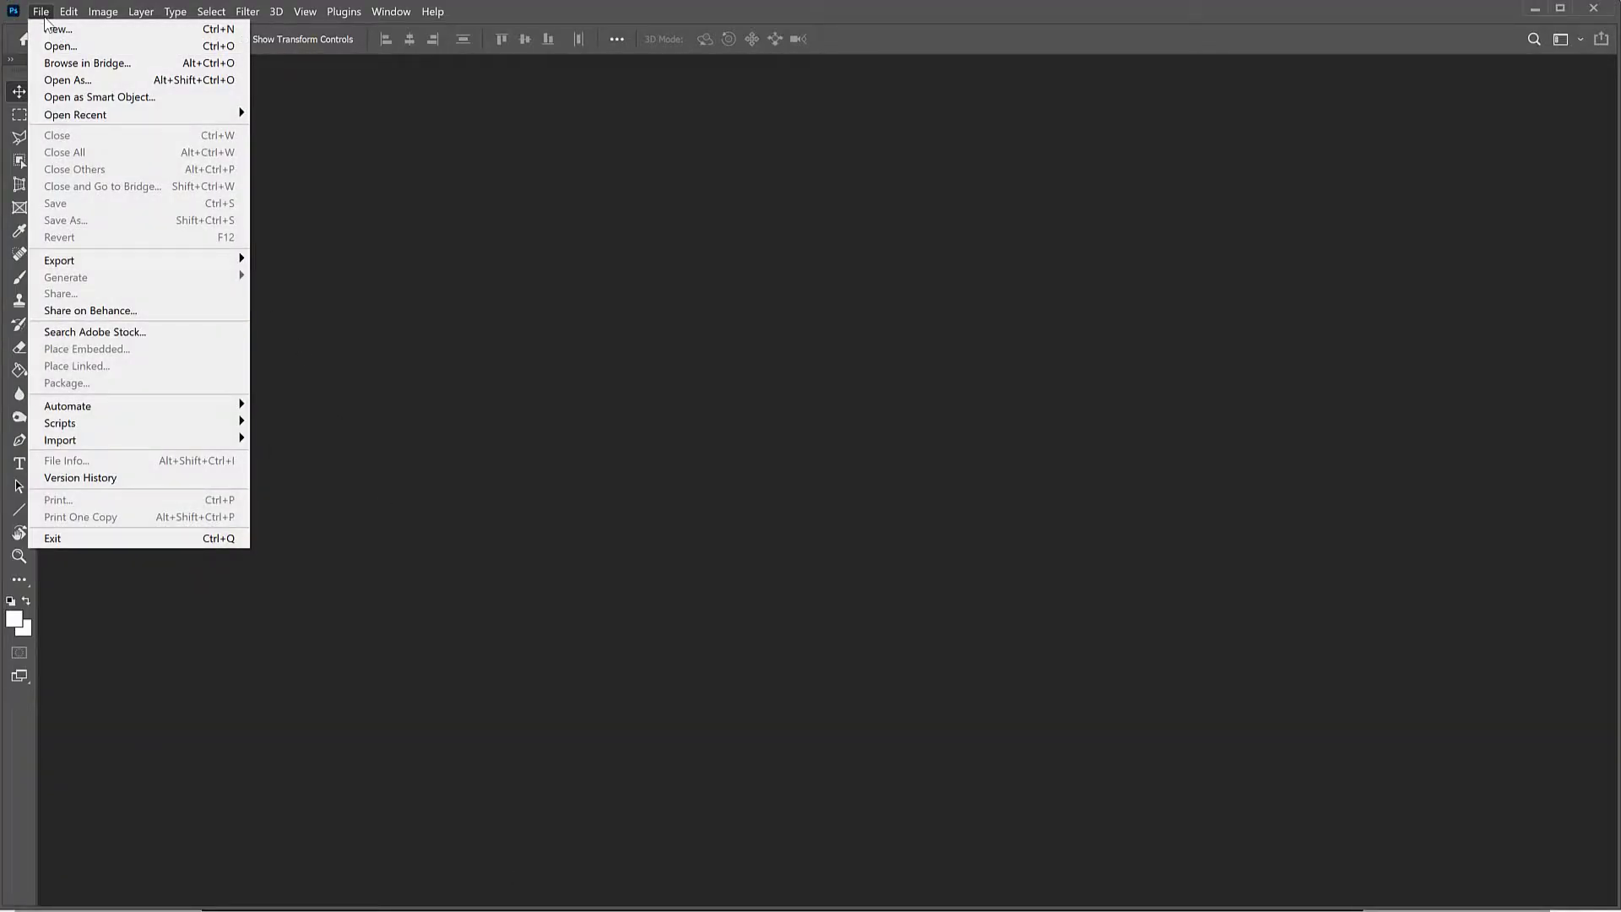
mouse_move(105, 408)
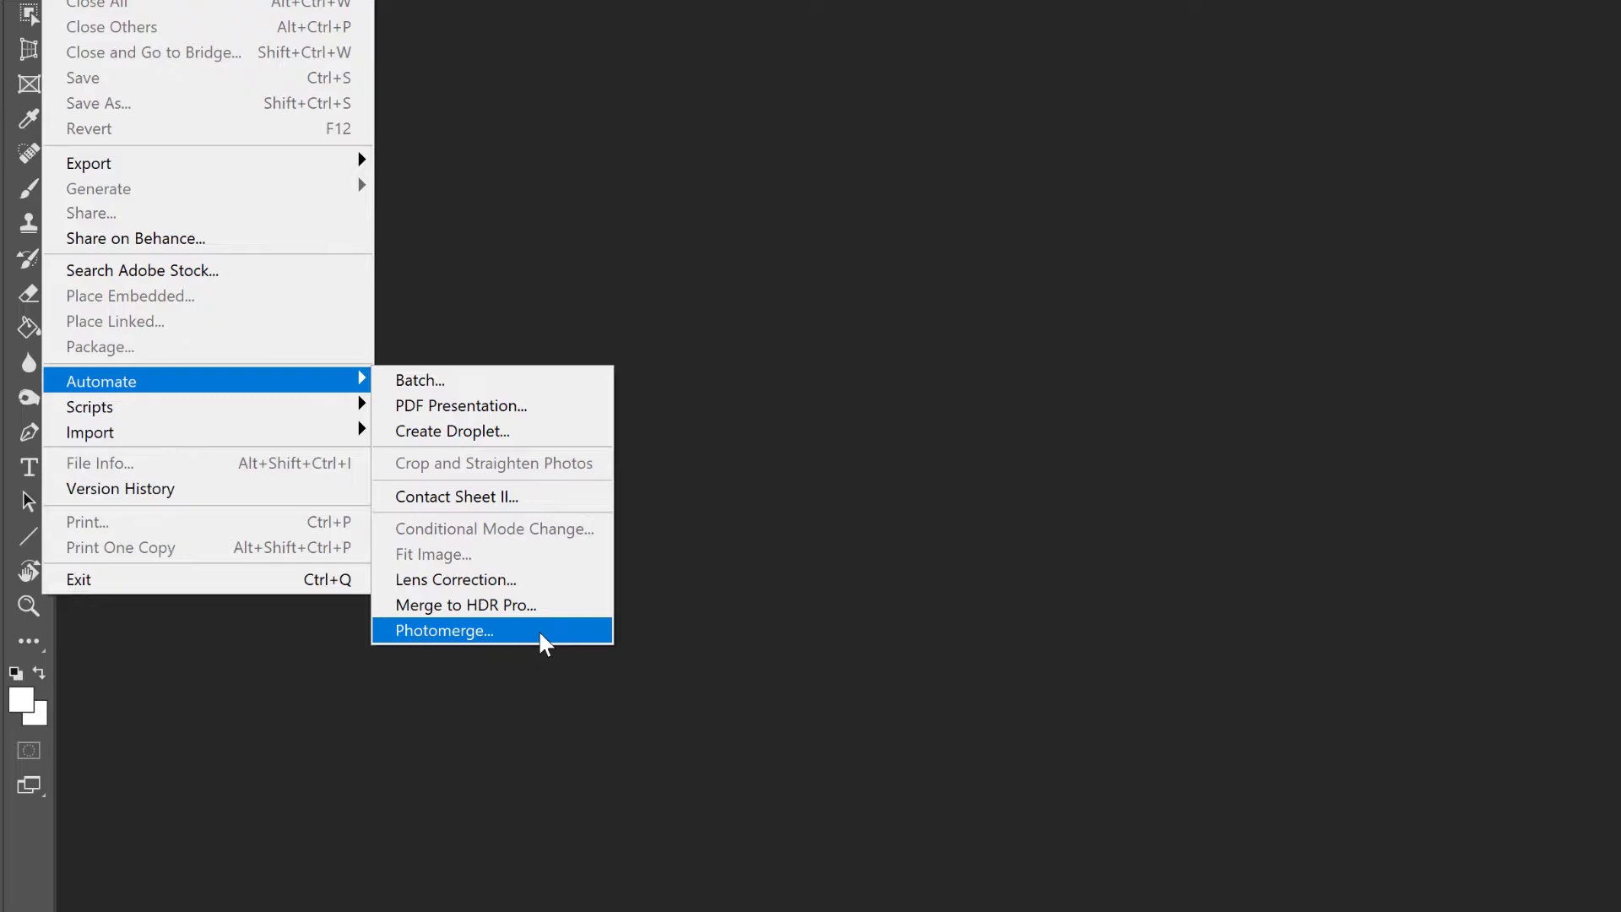
left_click(475, 633)
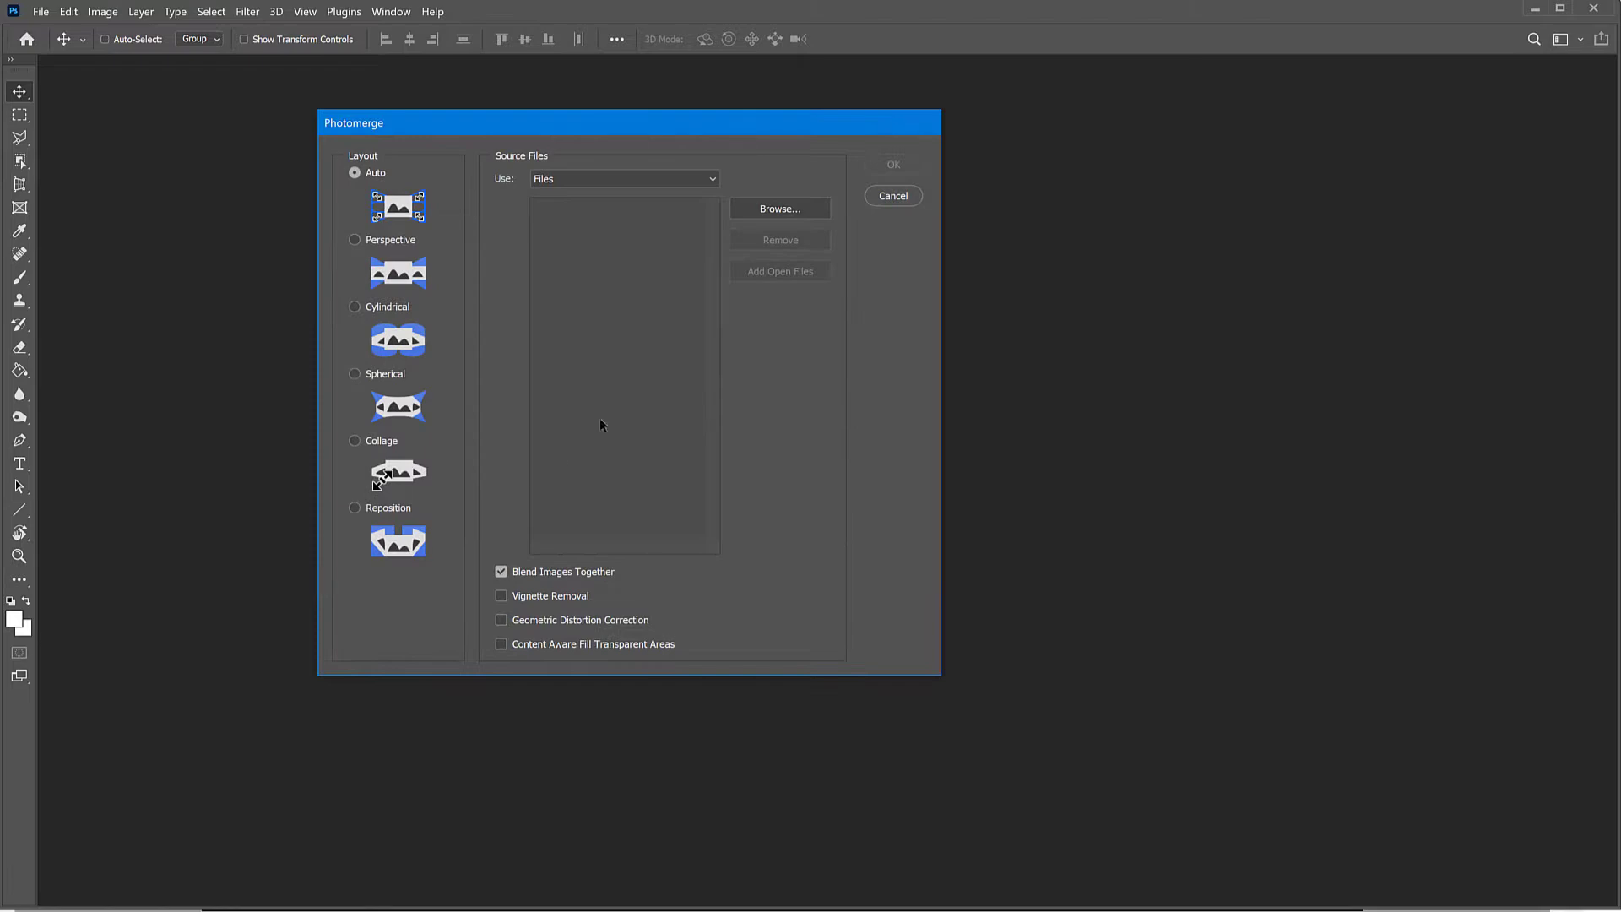
left_click_drag(590, 130, 719, 196)
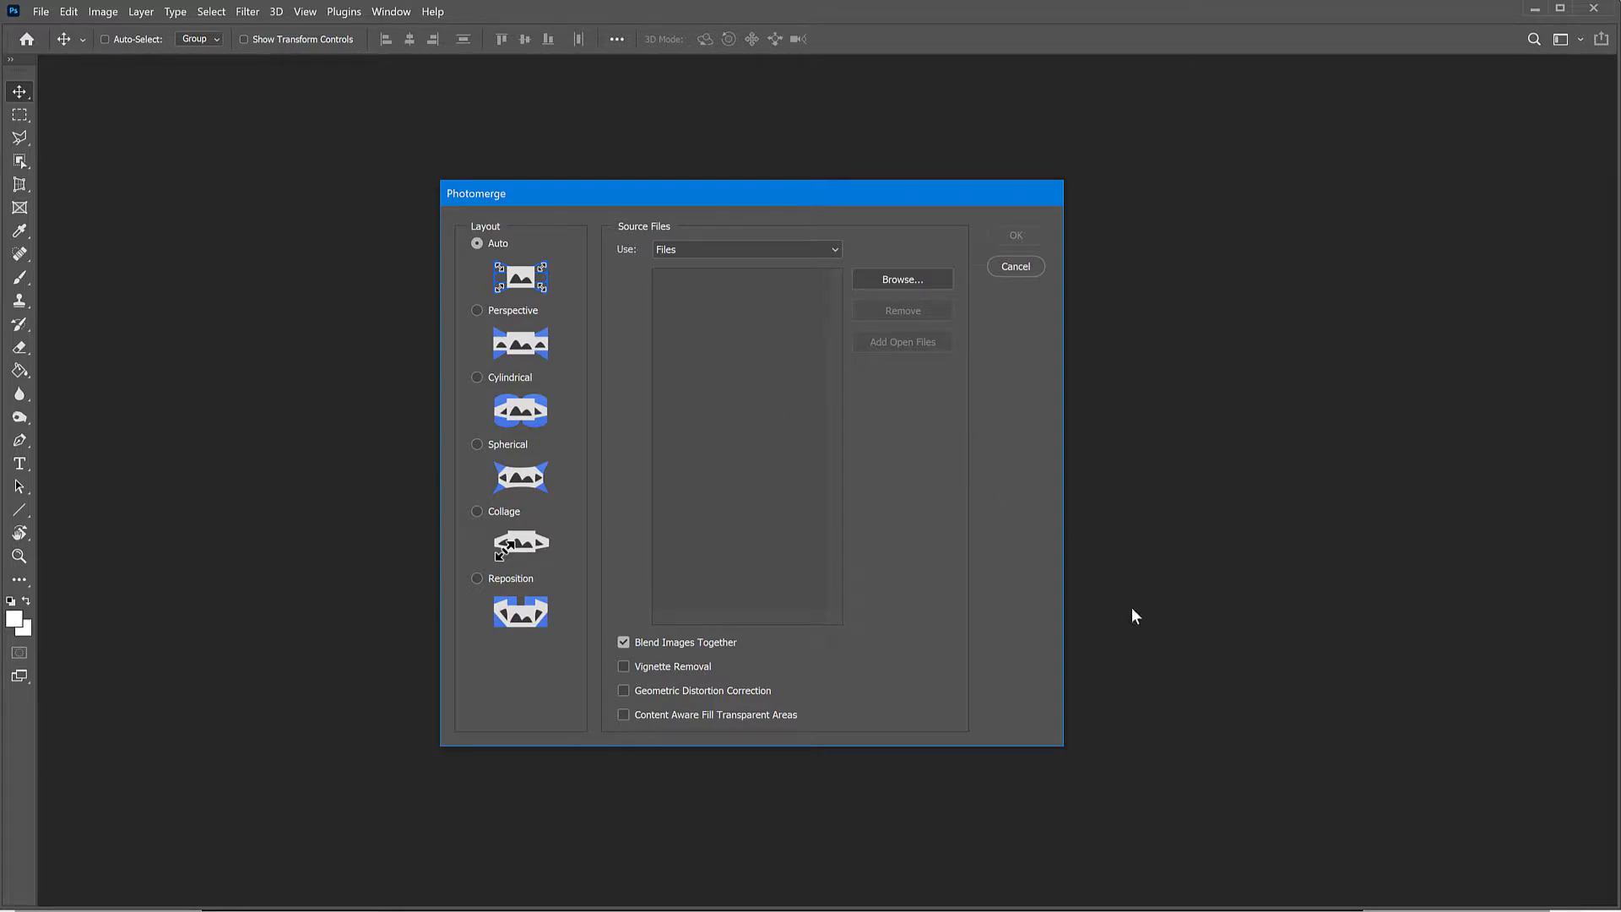
left_click(893, 284)
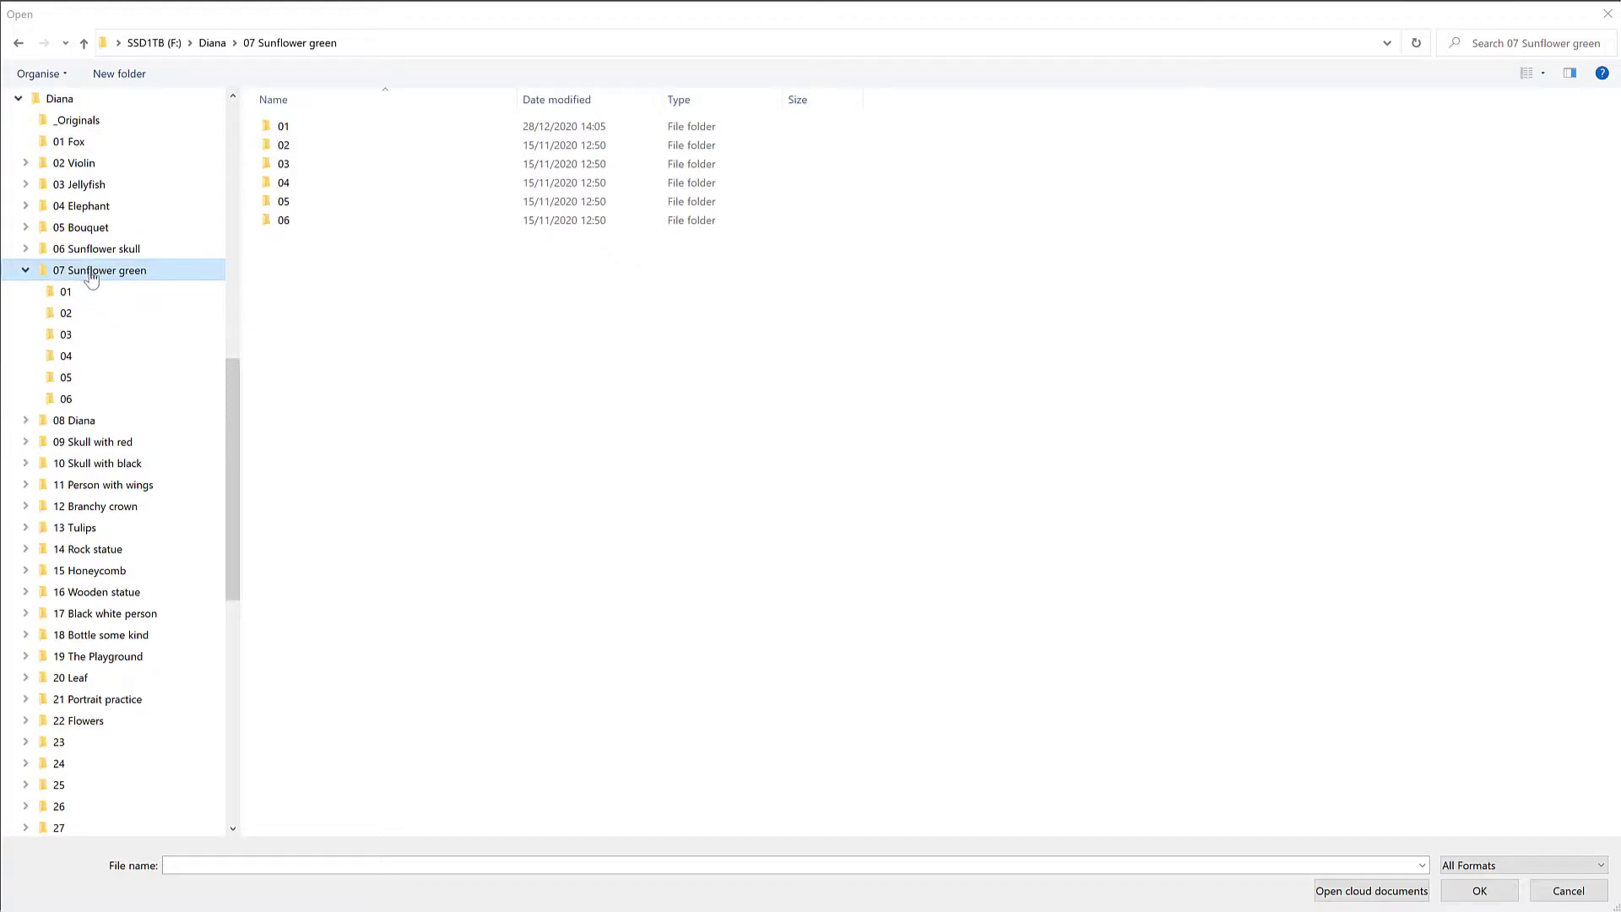
left_click(68, 400)
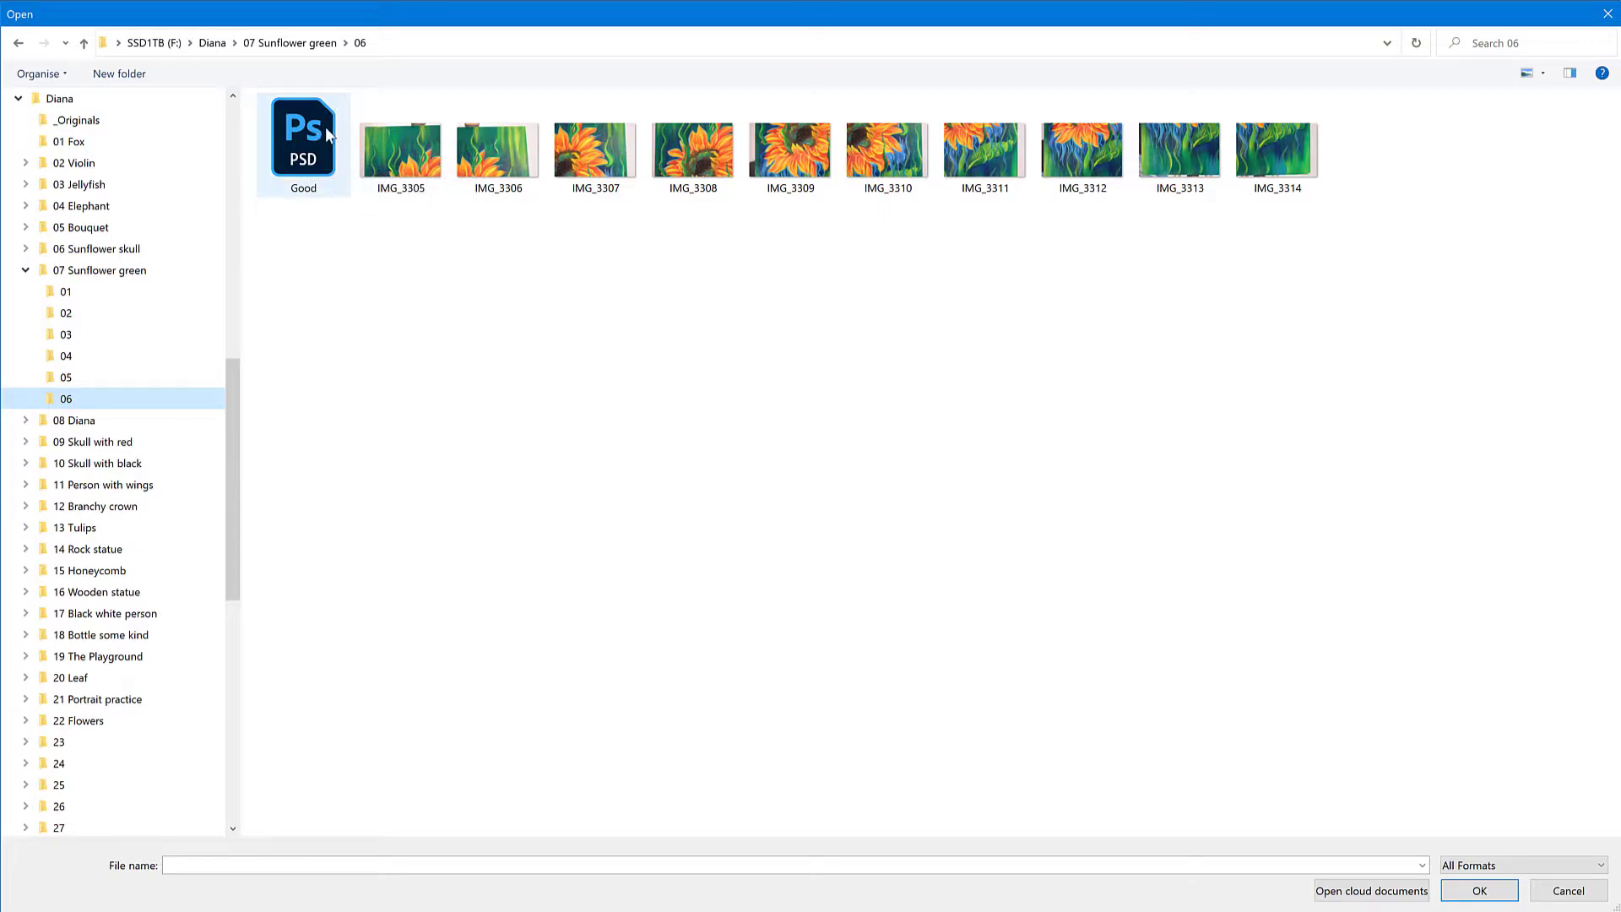
left_click_drag(370, 254, 1289, 151)
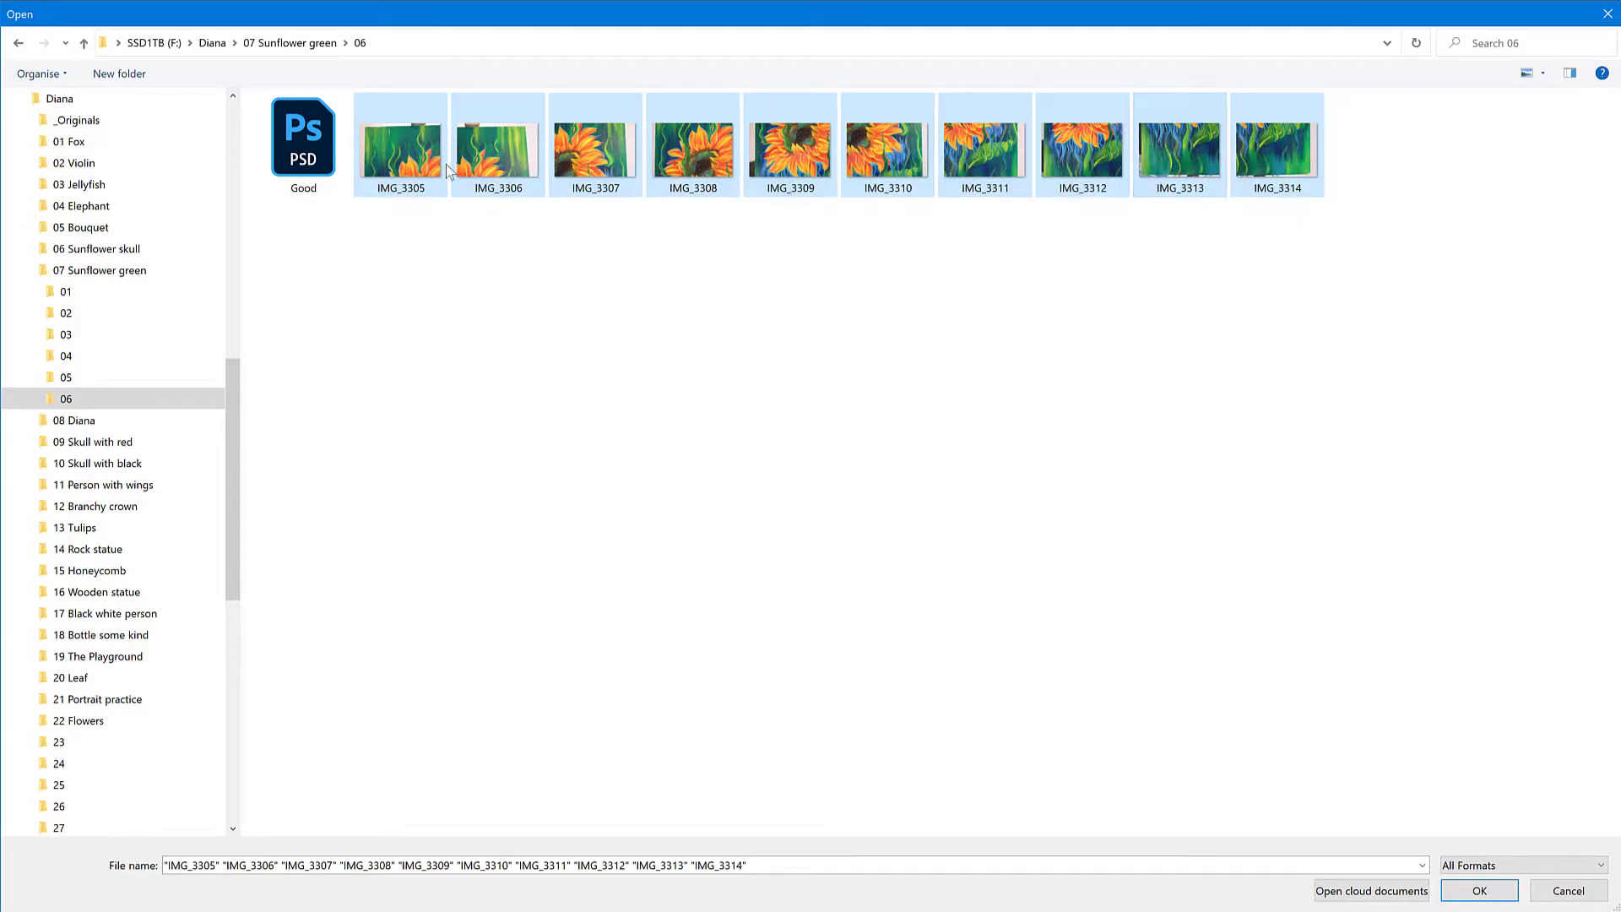
left_click(1508, 899)
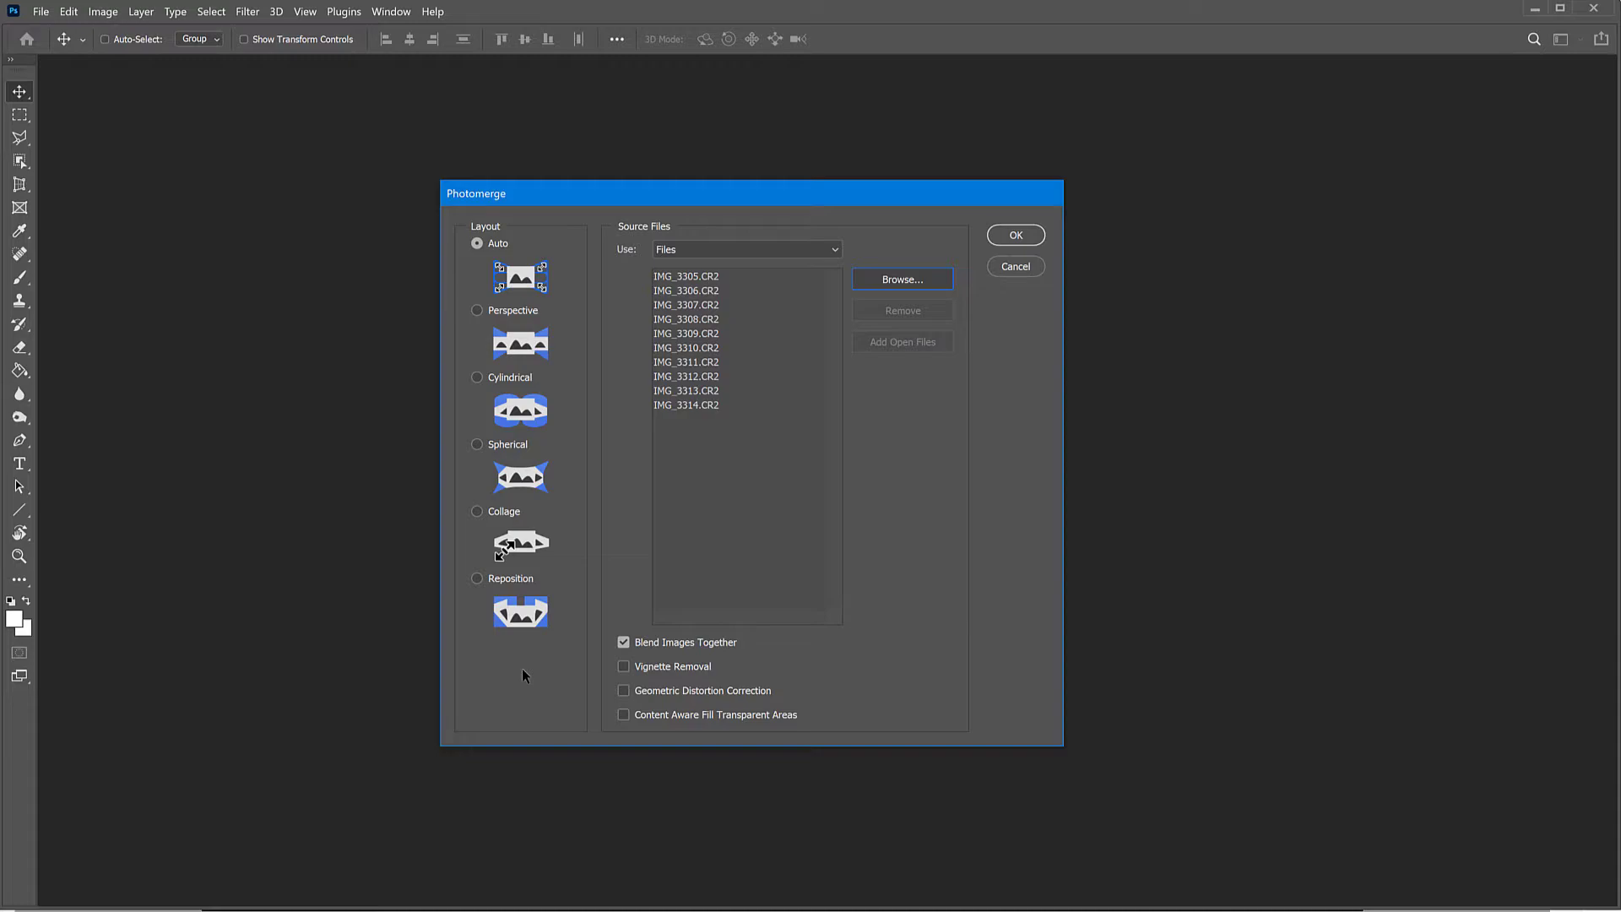
Step: Switch to the file browser and go up to the Diana folder
left_click(245, 911)
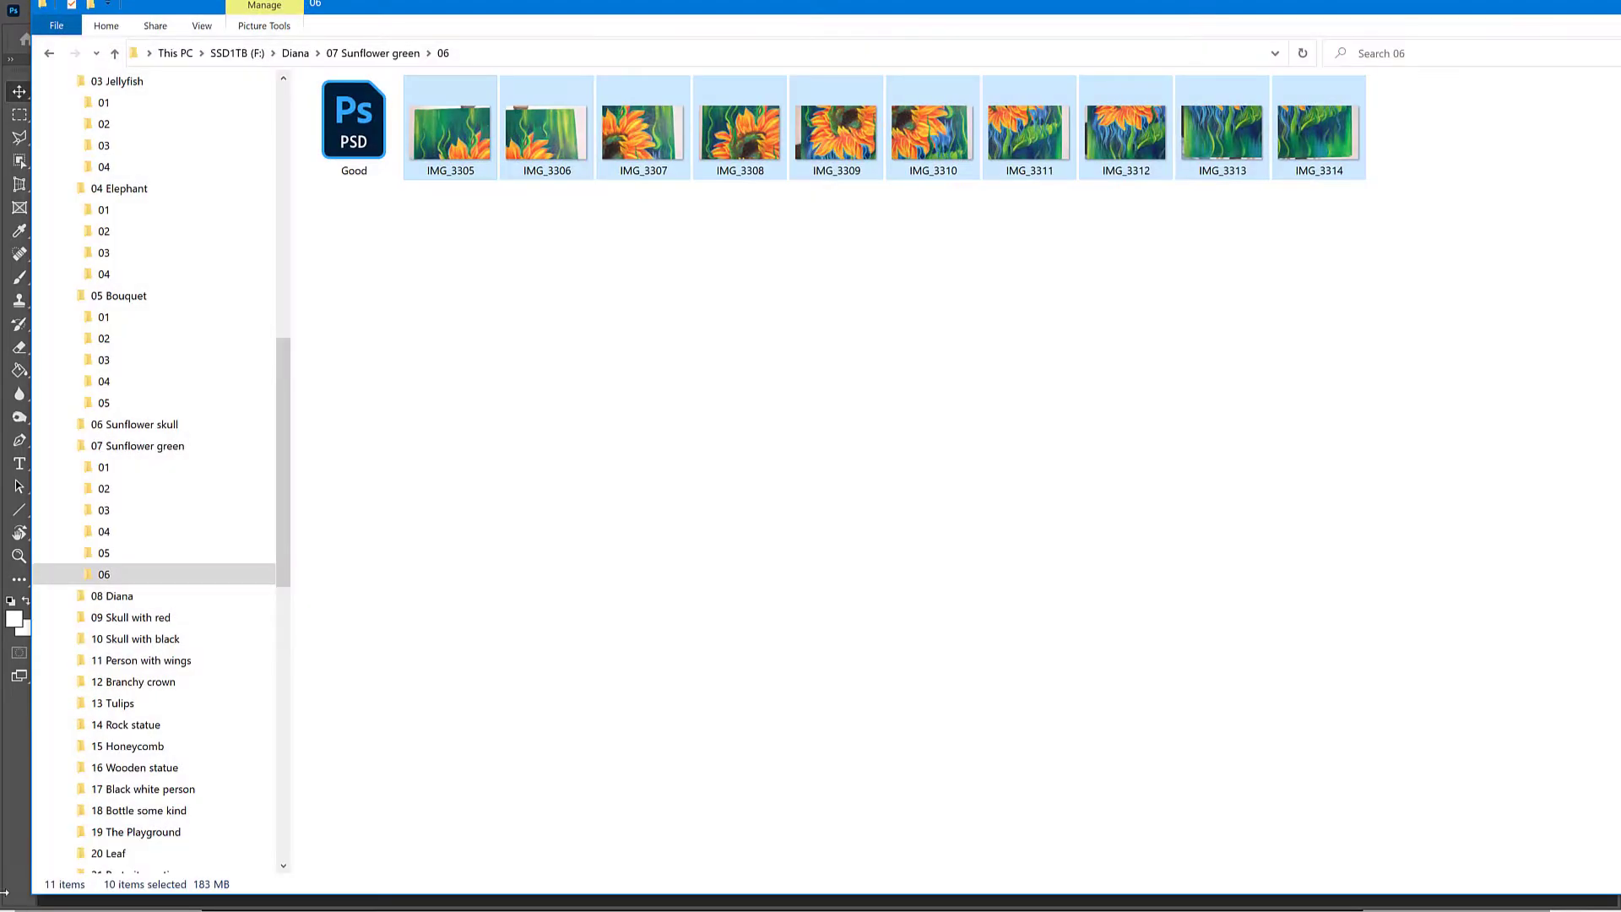
left_click(296, 53)
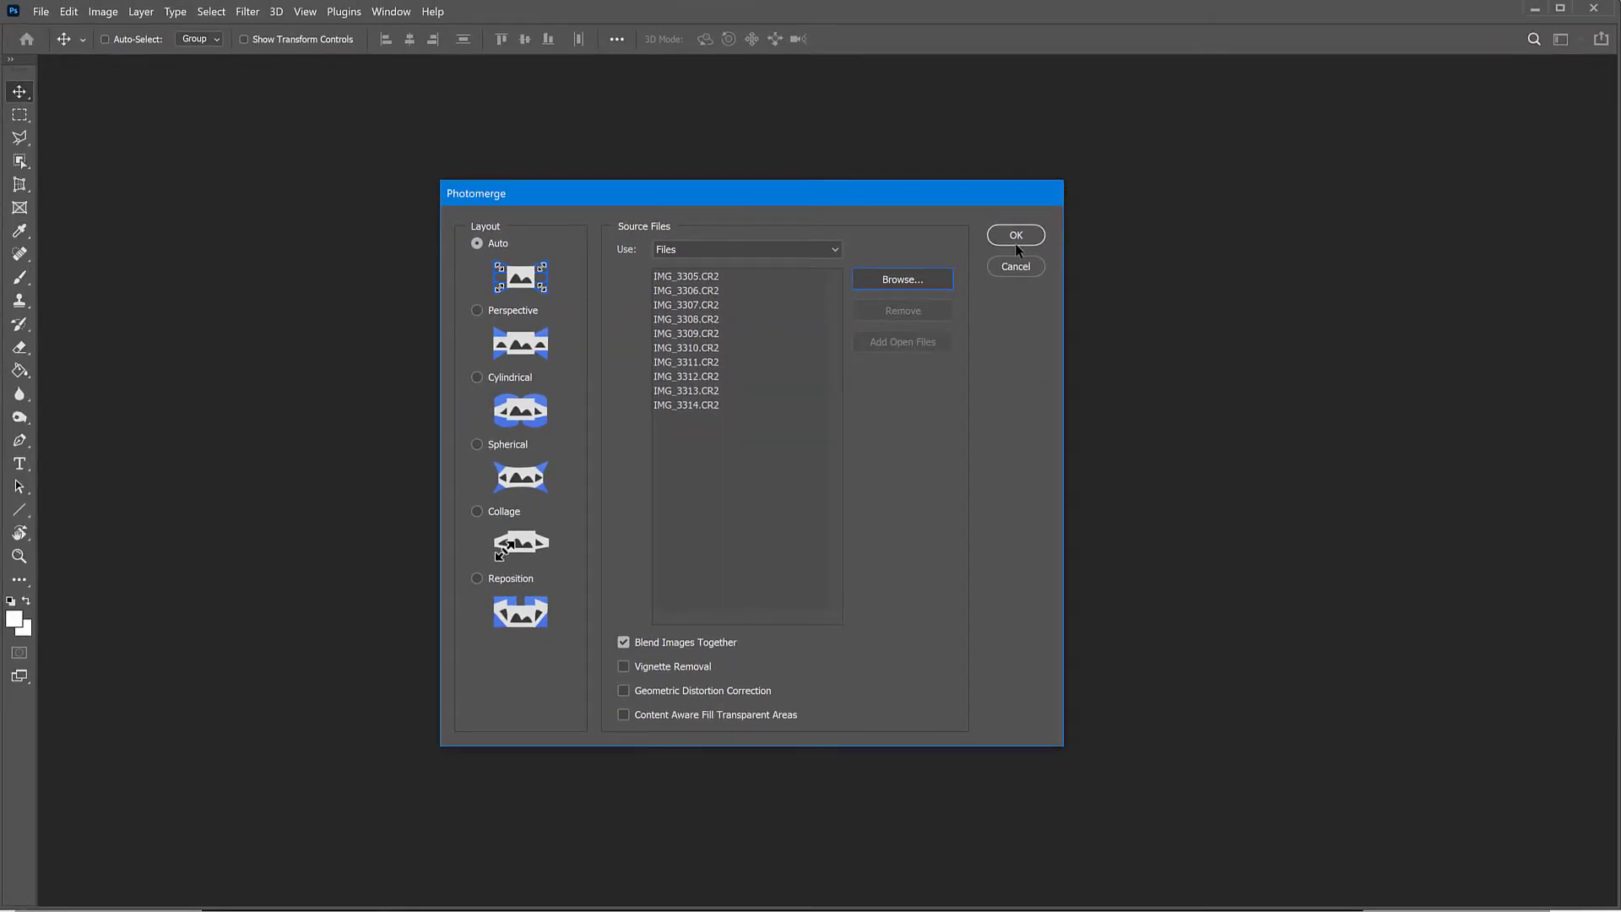
Step: Merge the ten photos with the Auto layout and Blend Images Together, and display the layer list beside the panorama
left_click(1016, 236)
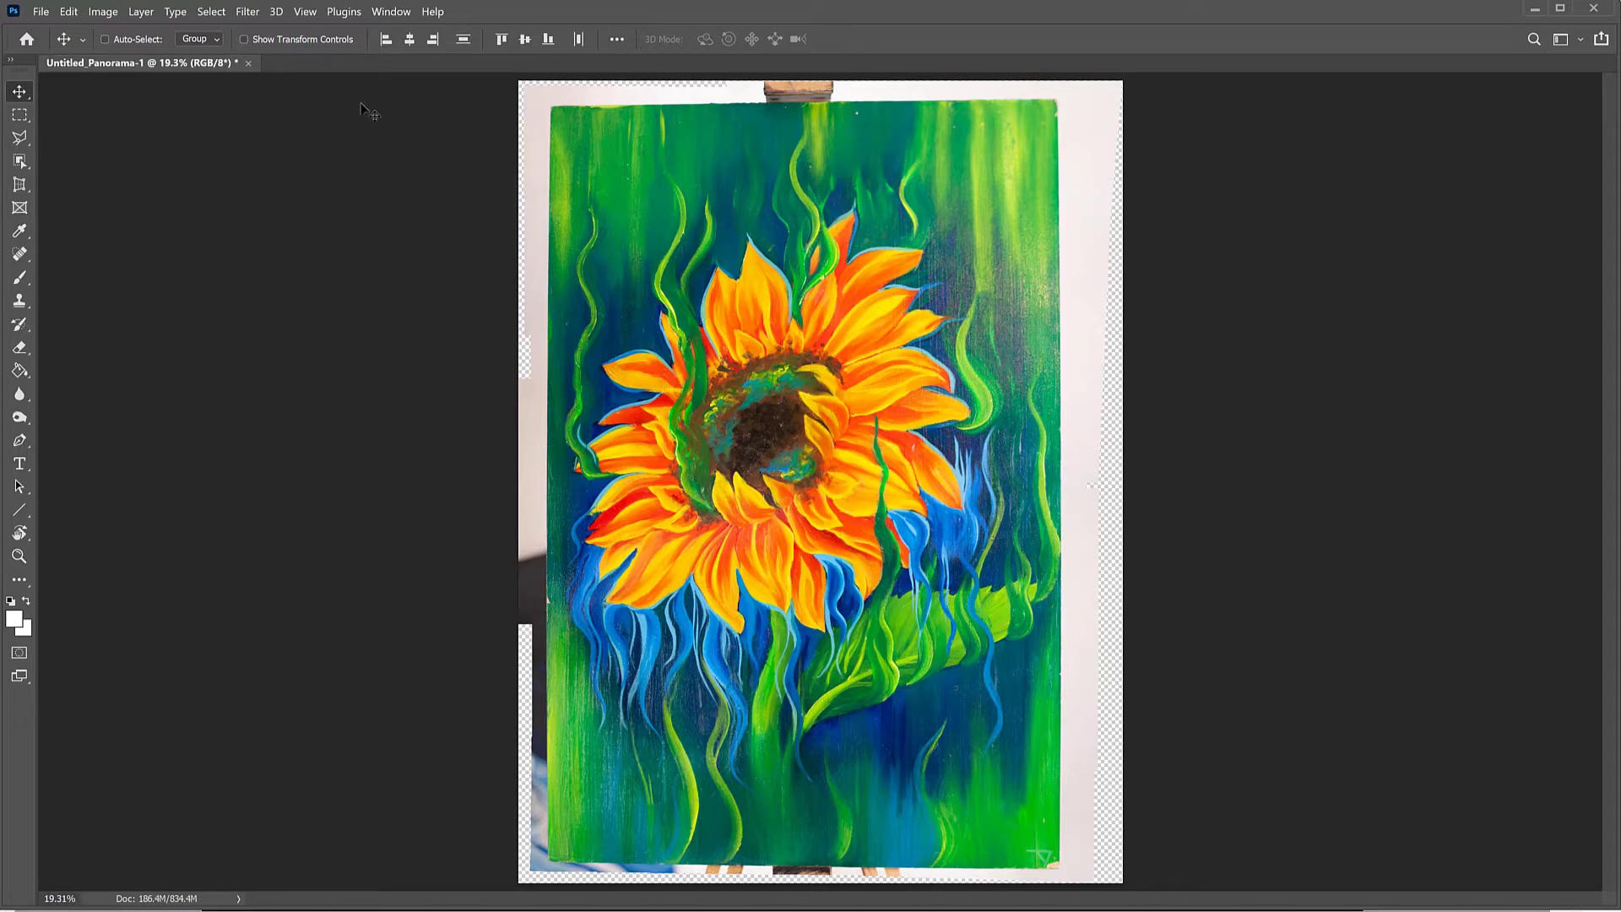
left_click(392, 12)
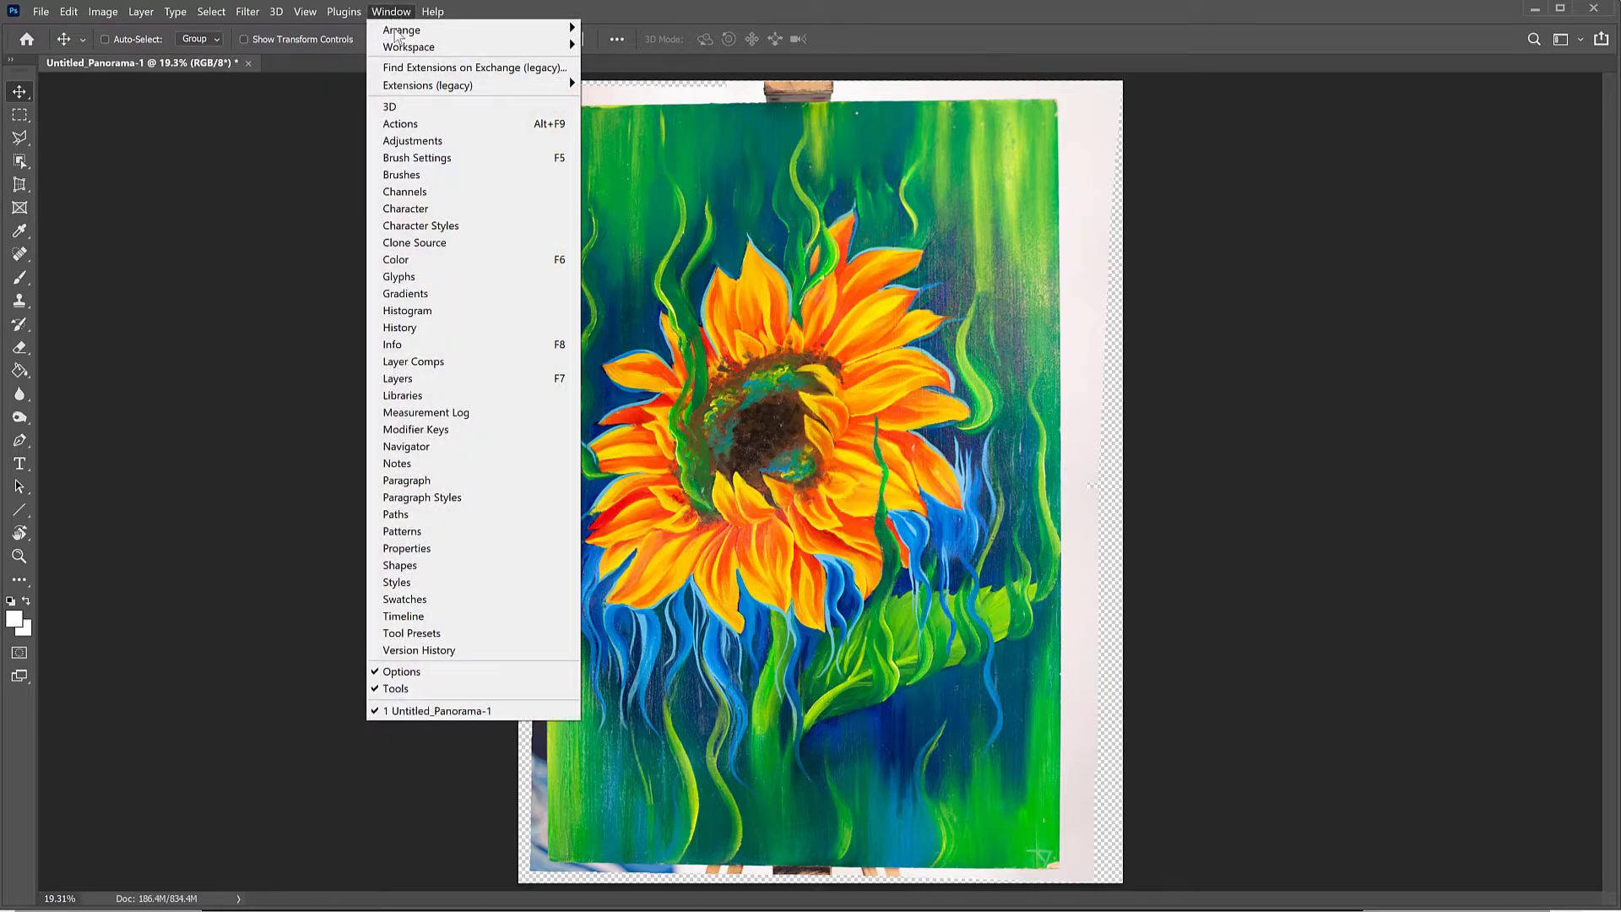
left_click(410, 380)
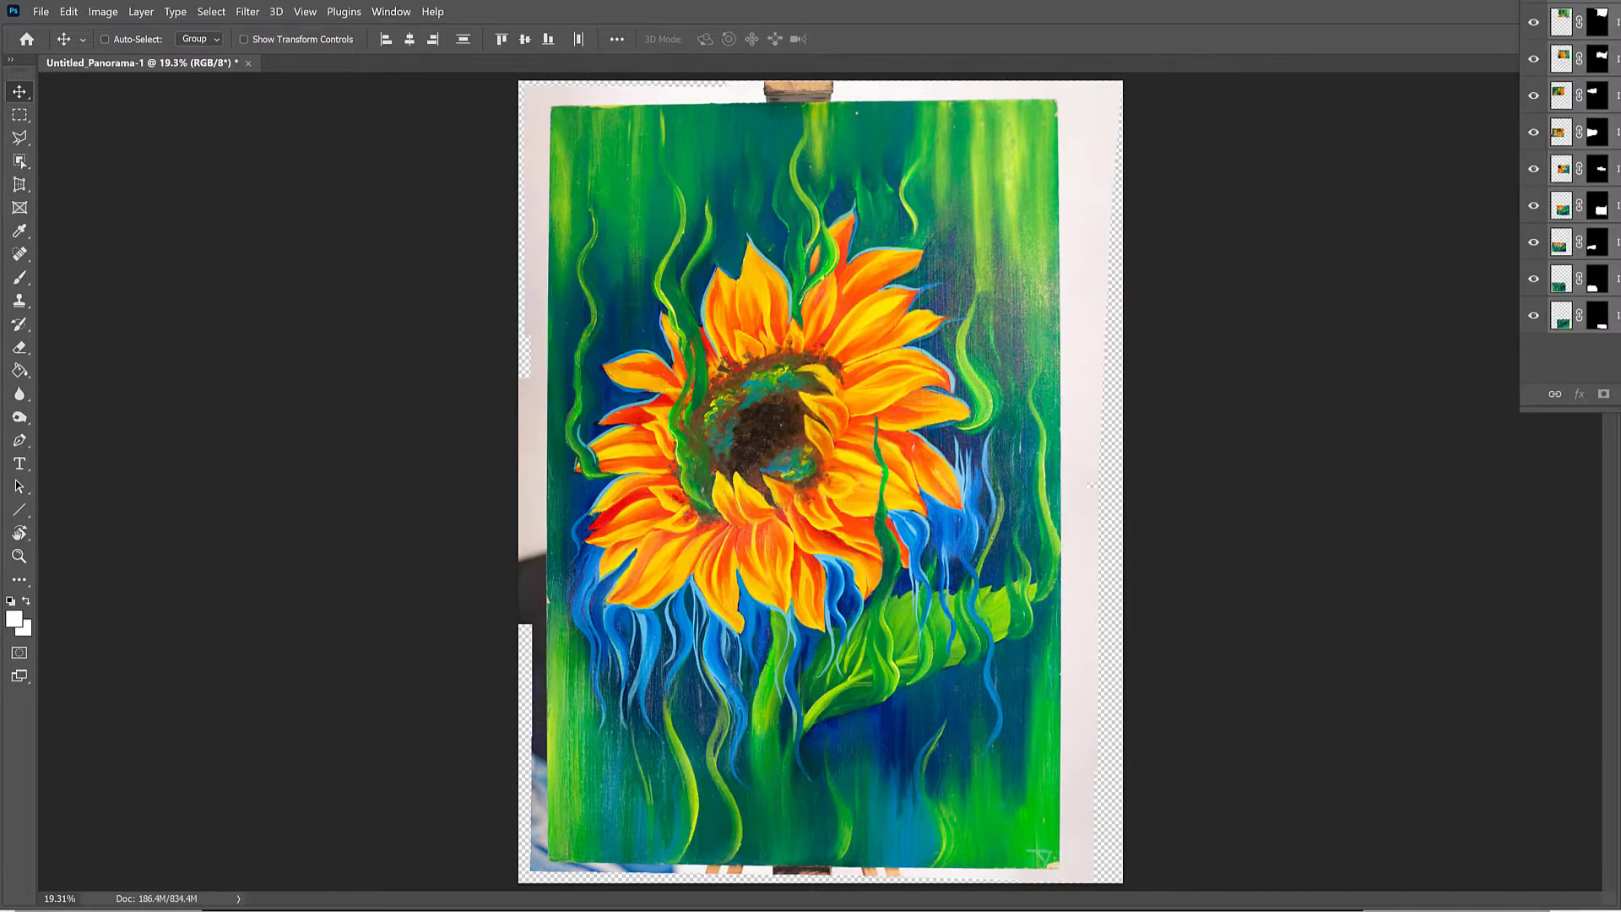
left_click_drag(1588, 2, 1353, 180)
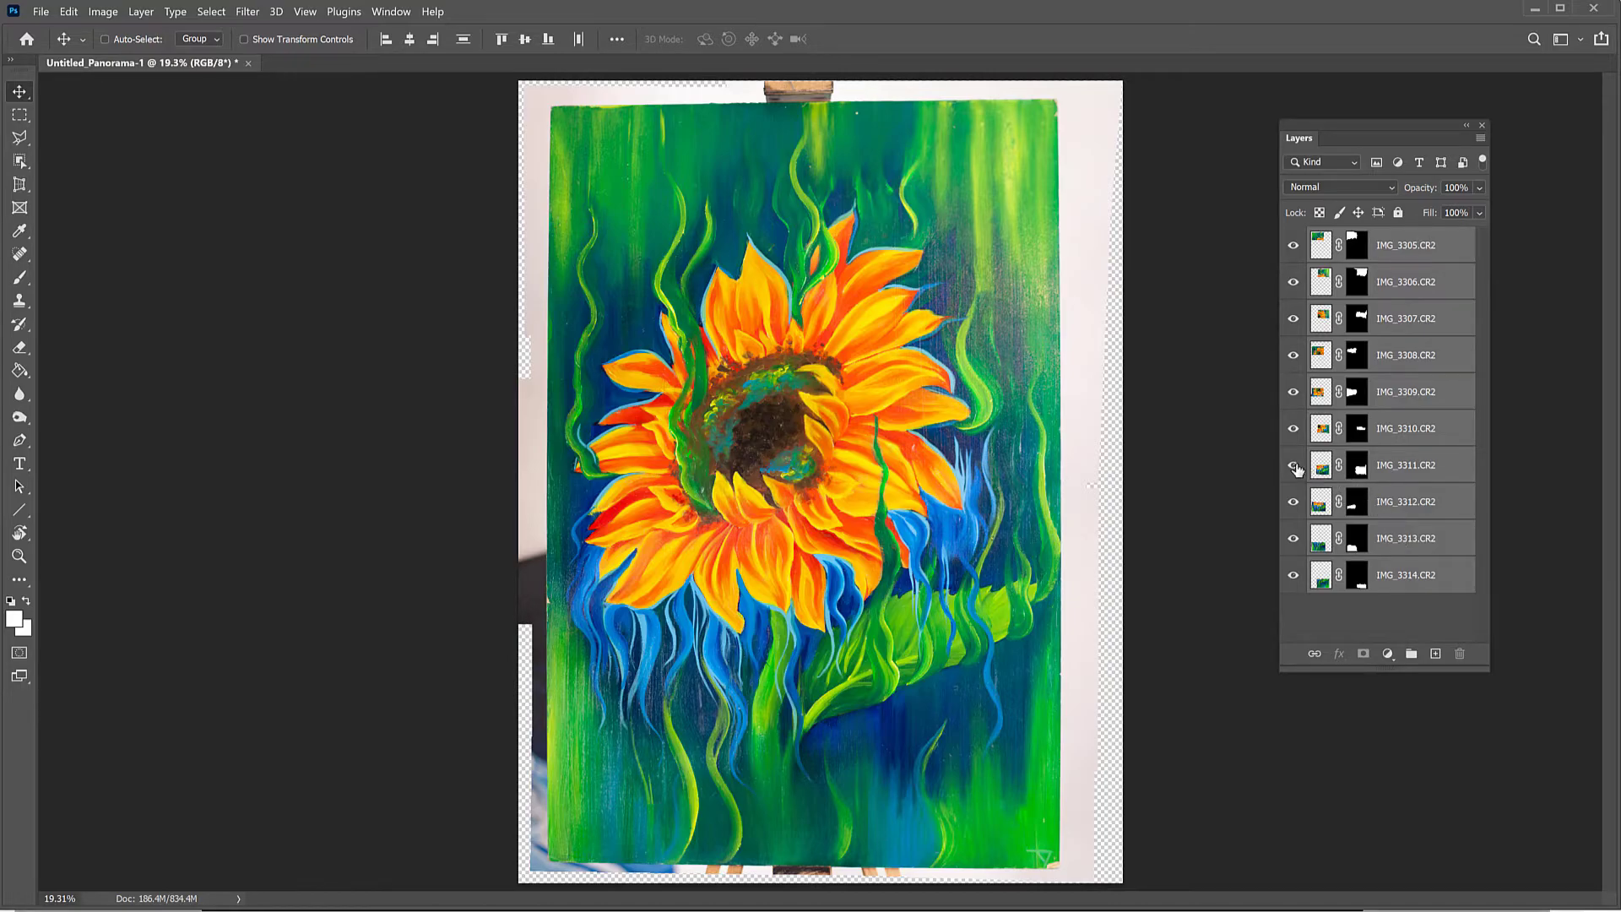
Step: Hide and restore the IMG_3311.CR2 layer to check which section of the panorama it supplies
left_click(1293, 465)
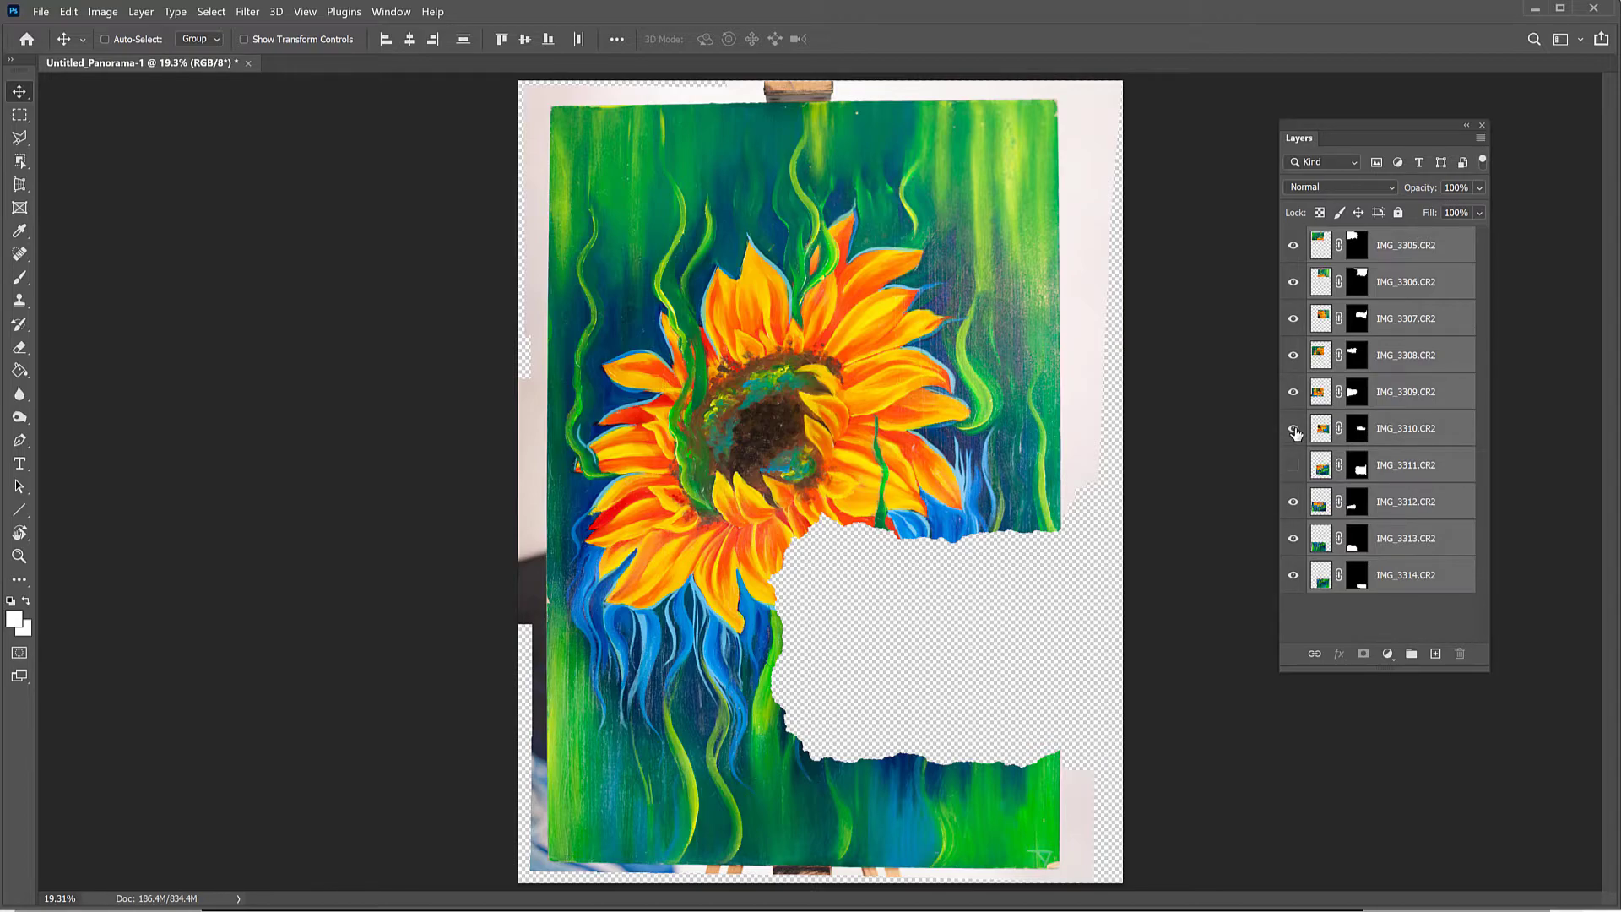
left_click(1294, 465)
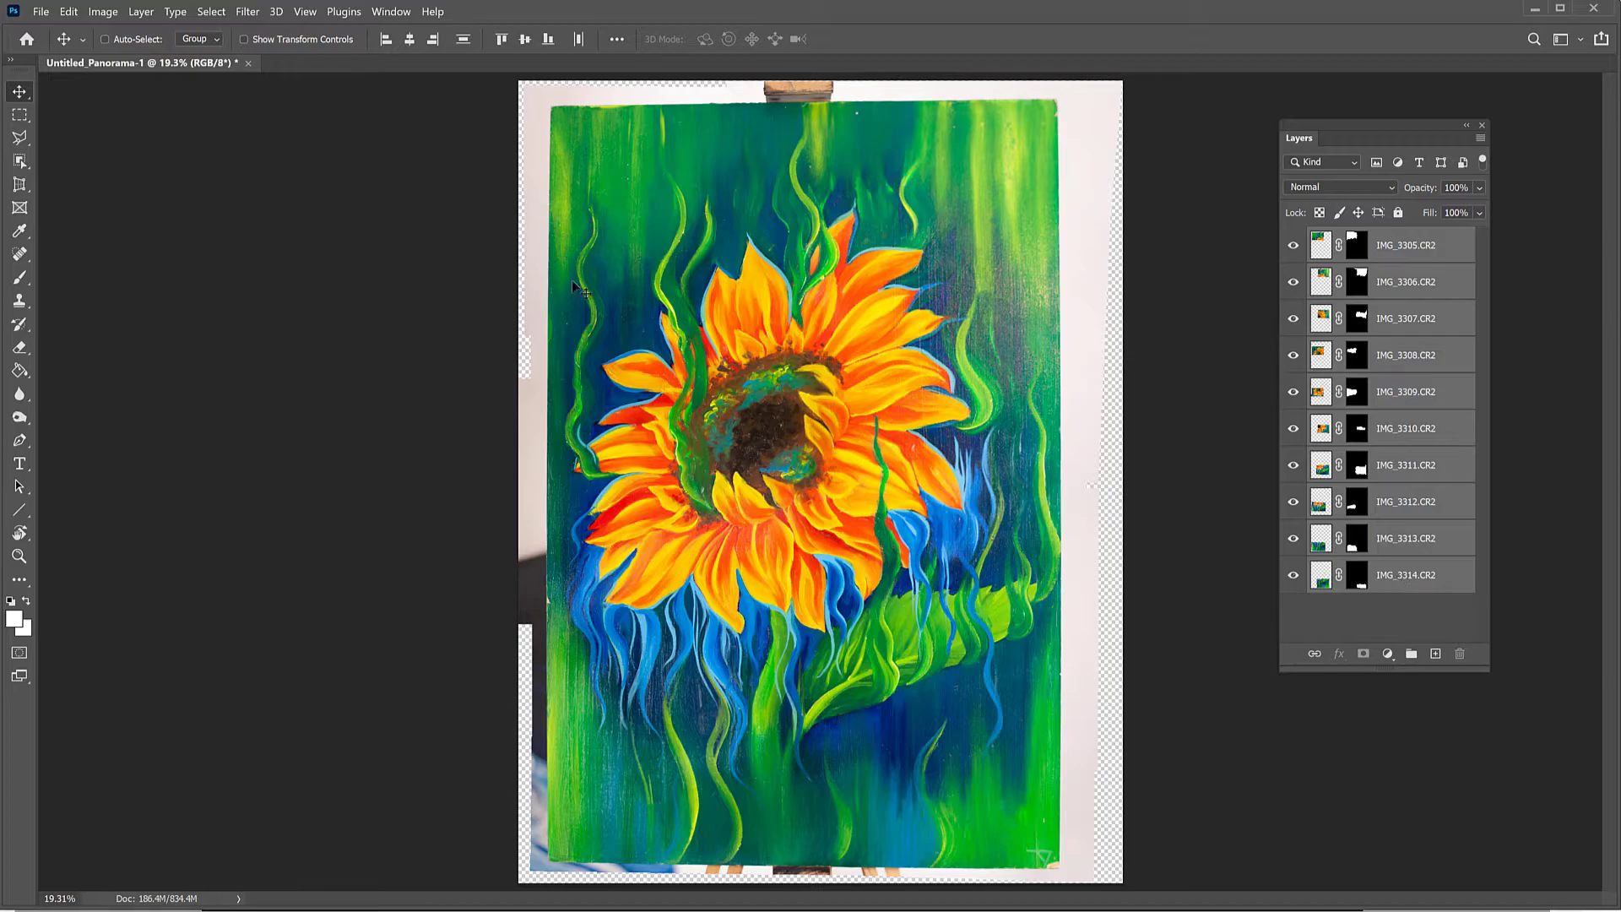
Step: Flatten all the panorama's layers into a single background layer
left_click(139, 13)
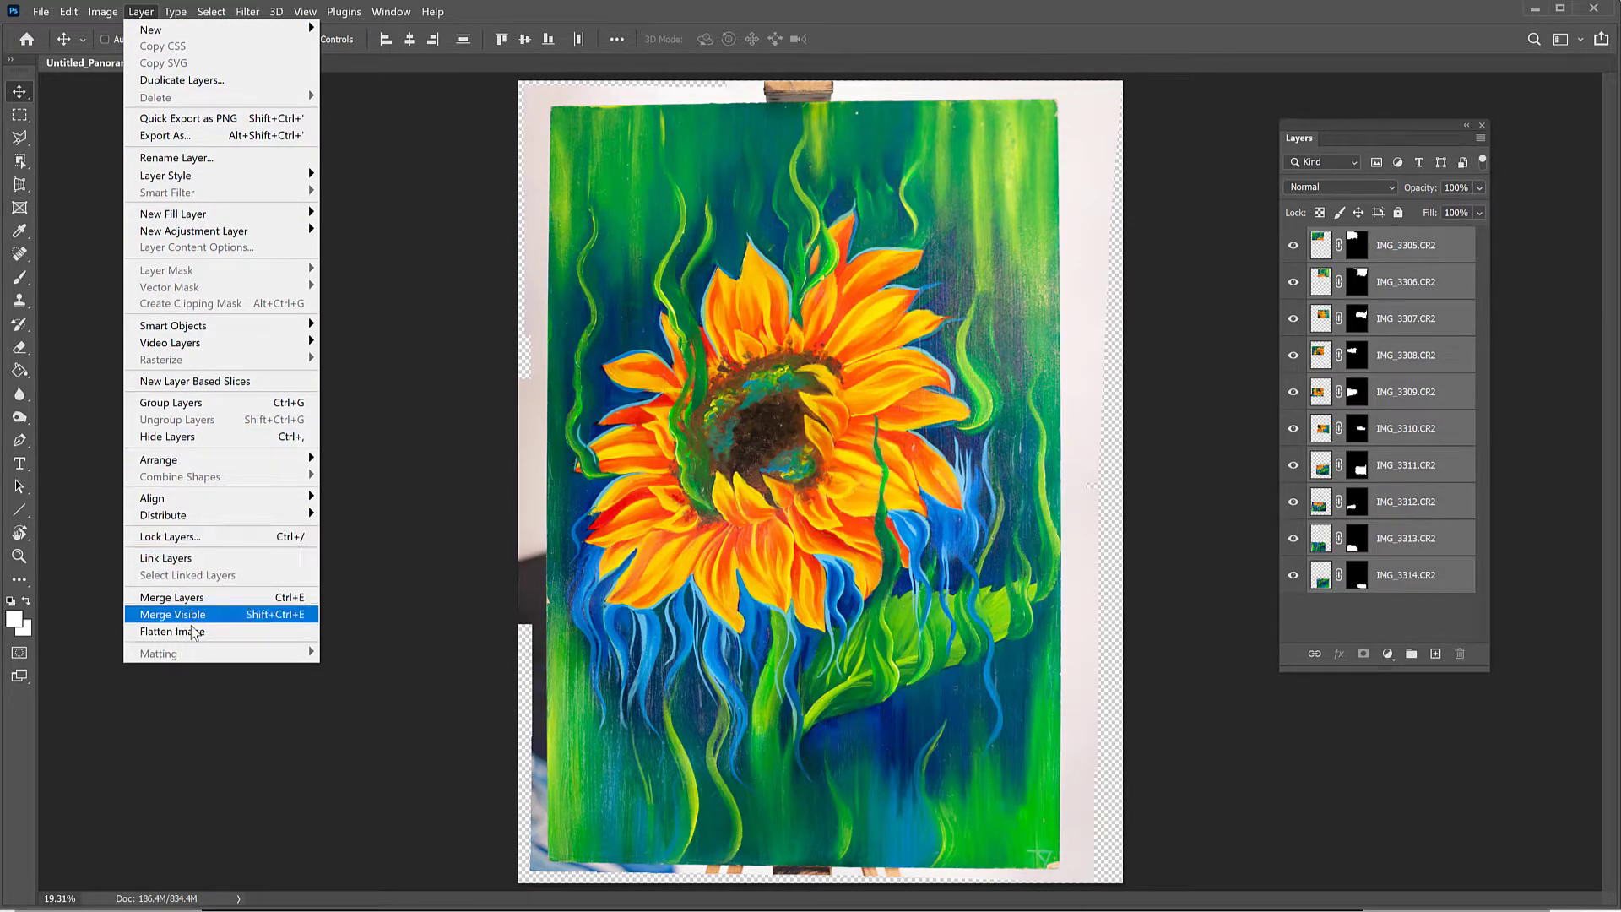
left_click(203, 633)
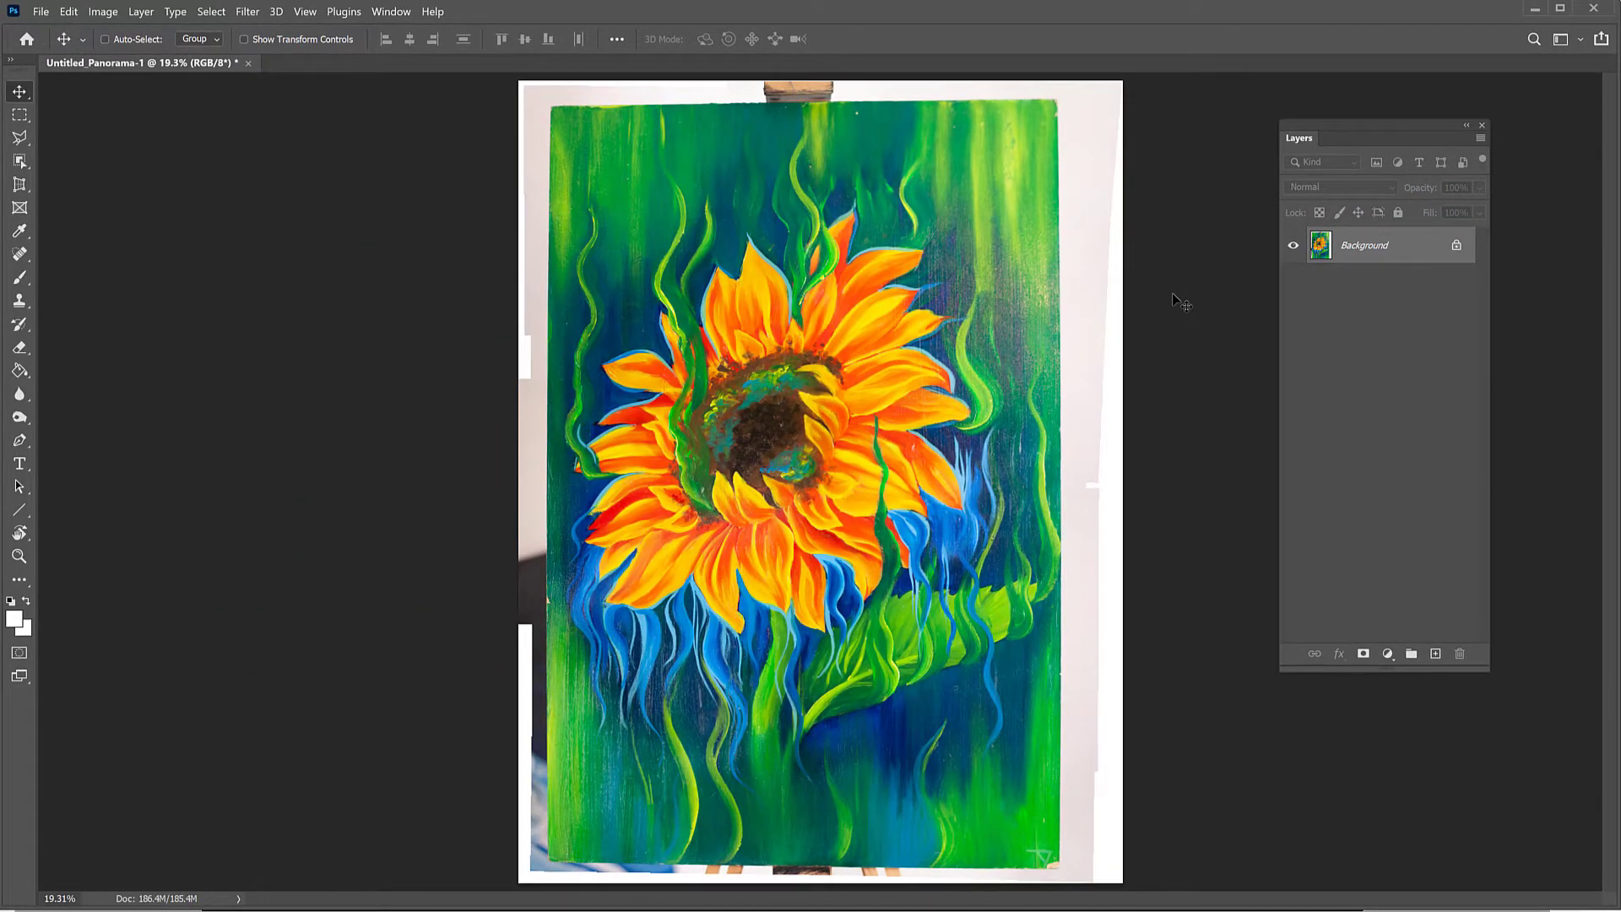
Step: Examine the flattened panorama up close, checking the sunflower's petals, centre and brushwork detail
key("ctrl+plus")
key("ctrl+plus")
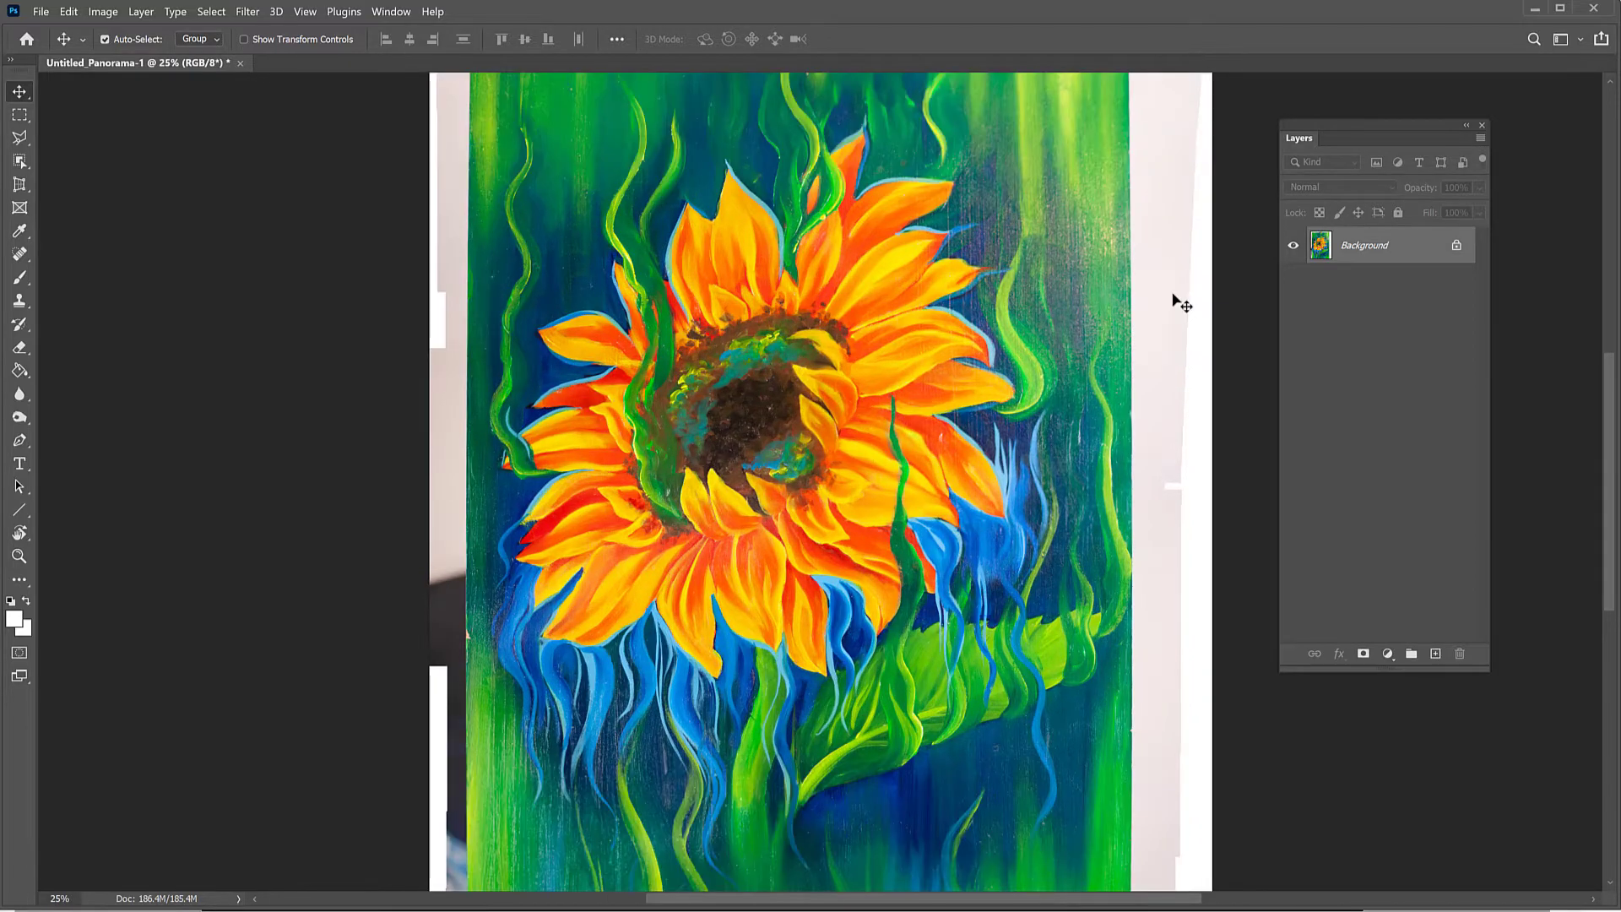
key("ctrl+plus")
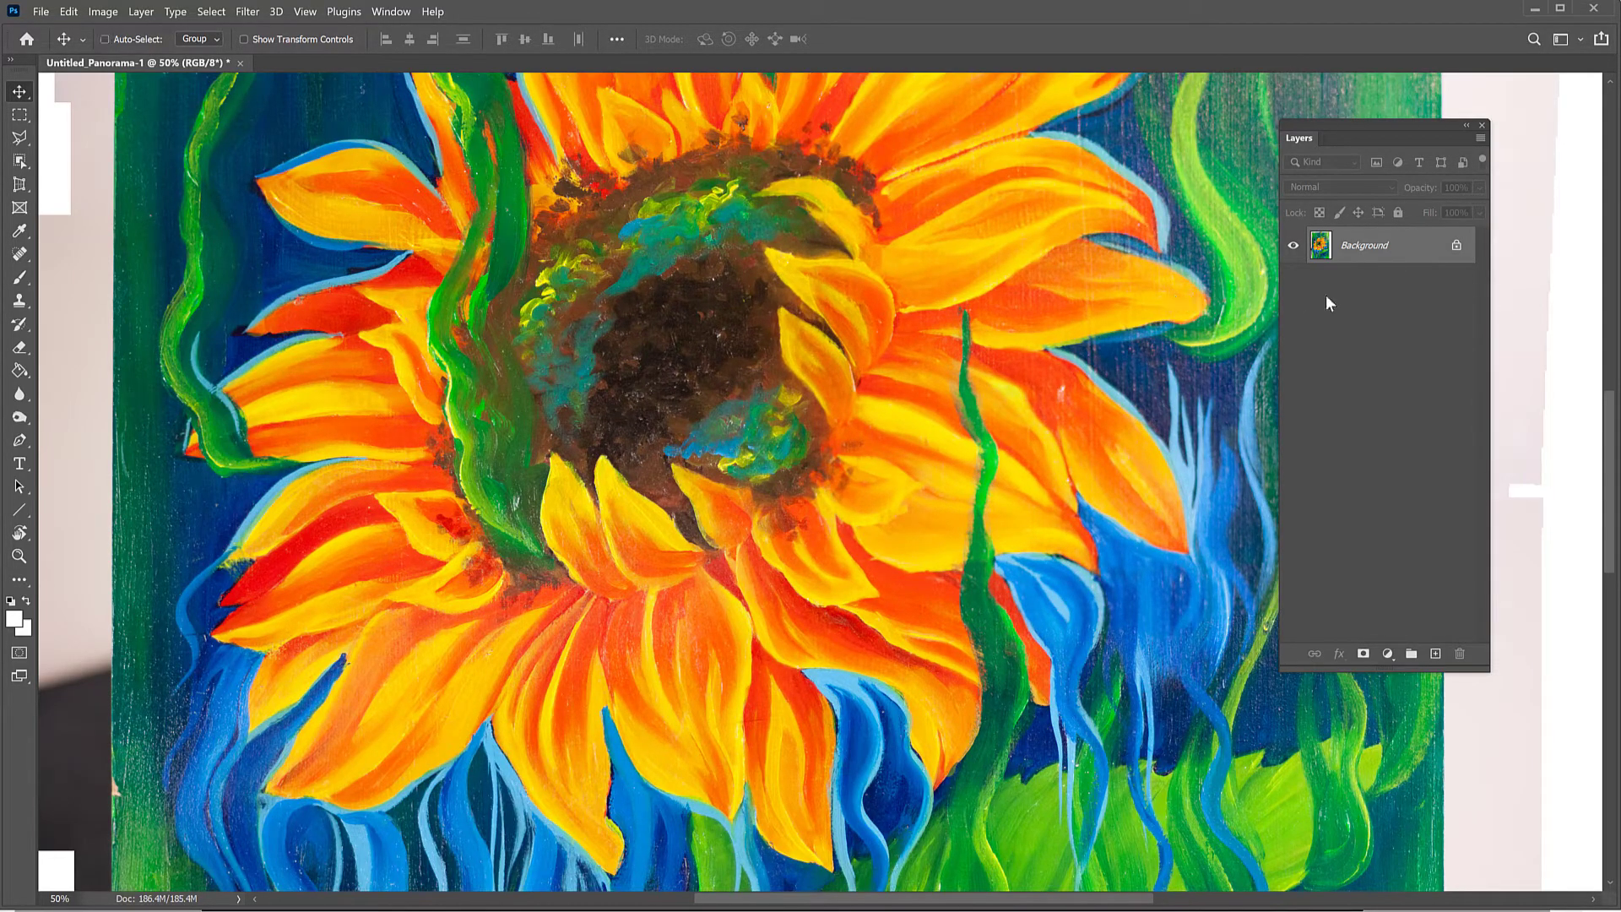
mouse_move(1610, 439)
left_mouse_down()
mouse_move(1610, 262)
mouse_move(1614, 716)
mouse_move(1614, 418)
left_mouse_up()
key("ctrl+minus")
key("ctrl+minus")
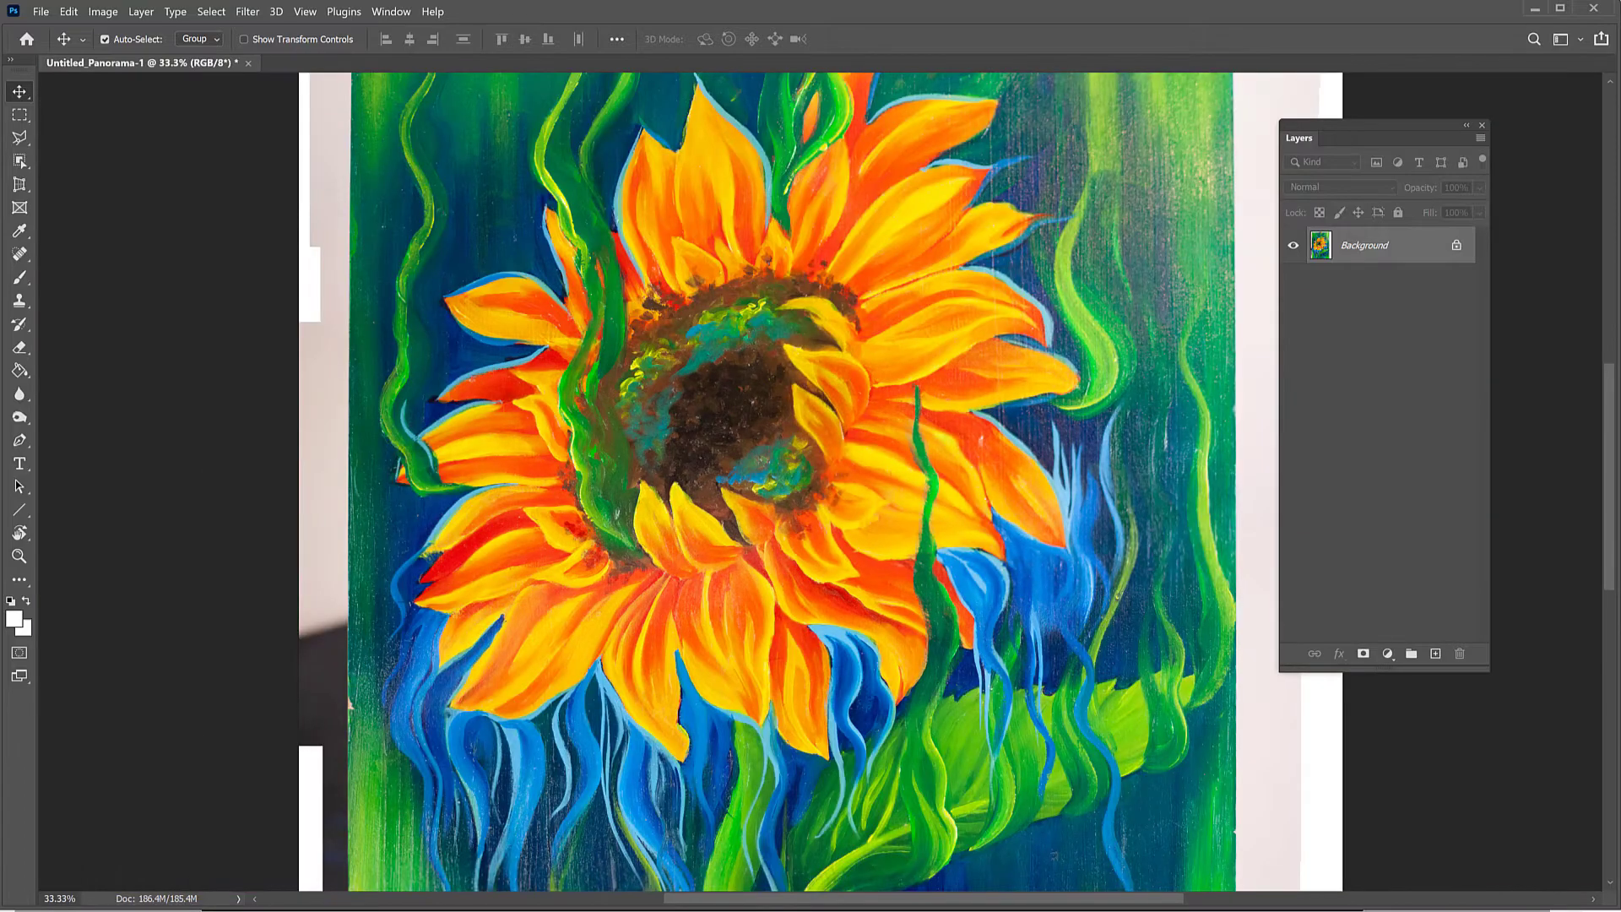
key("ctrl+minus")
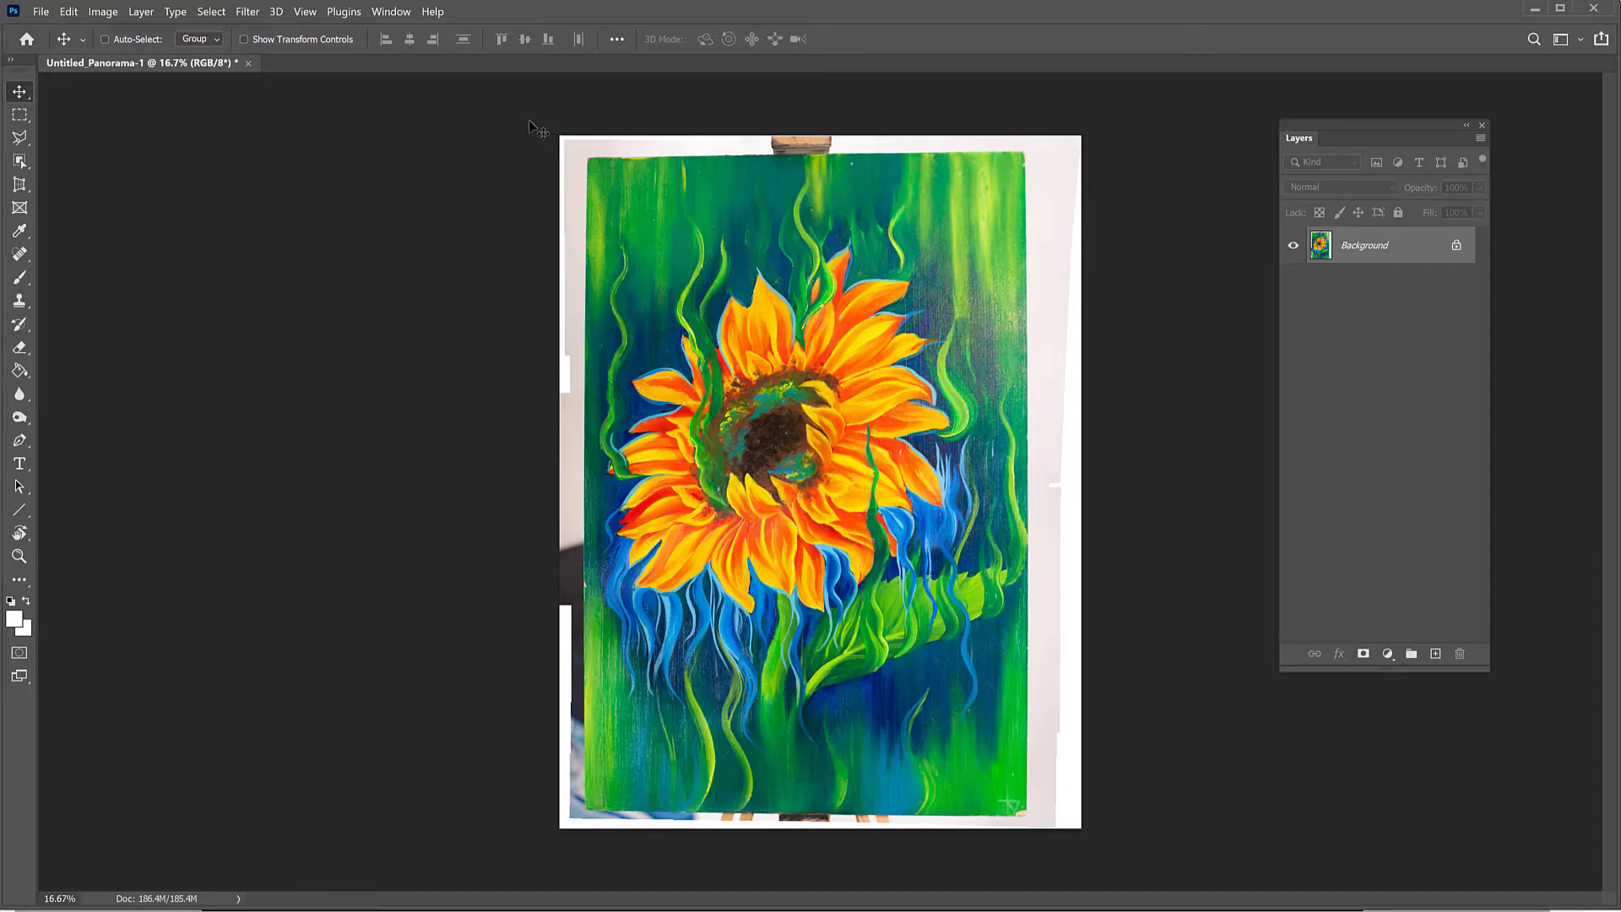
Step: Try cropping the panorama to a rectangular marquee around the painting, and undo the crop and the selection
left_click(20, 114)
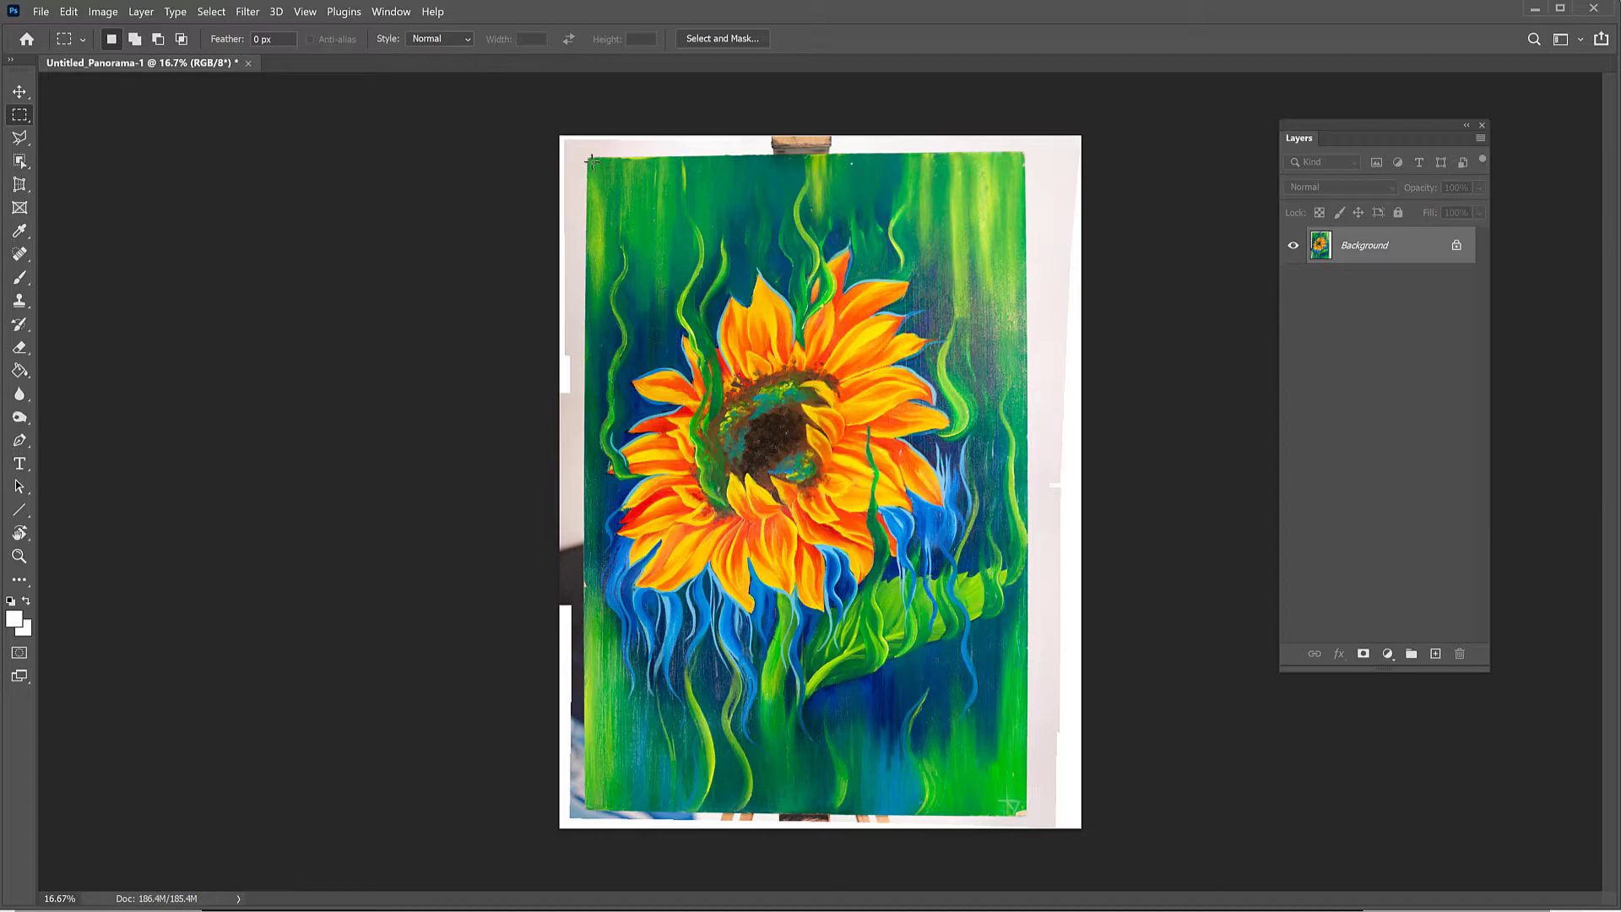
key("ctrl+plus")
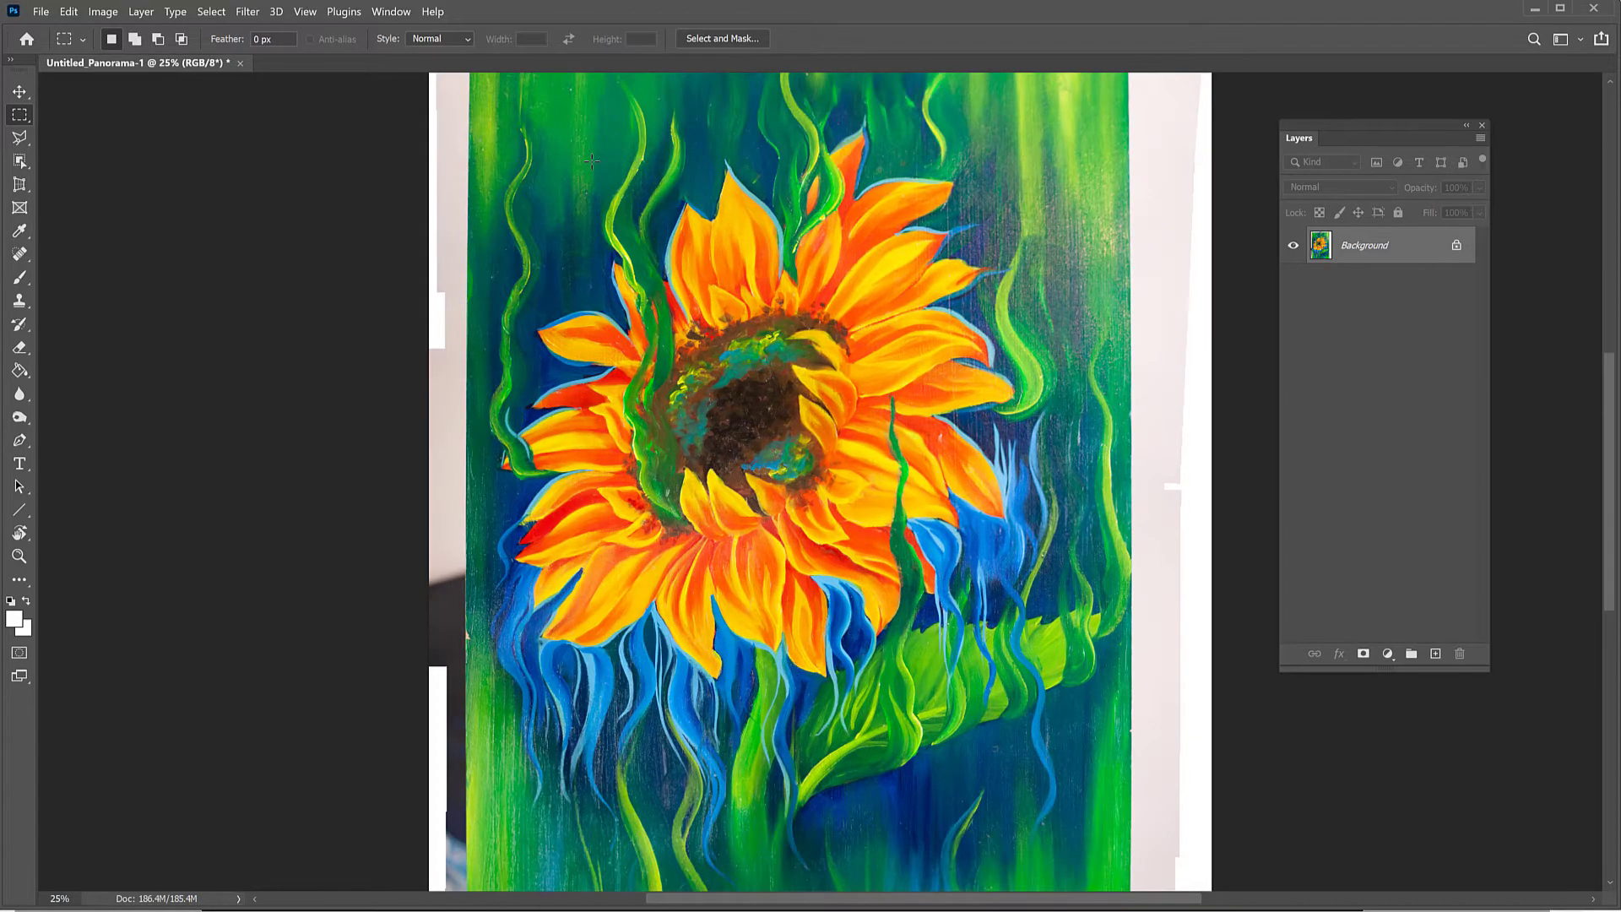
key("ctrl+minus")
left_click_drag(589, 158, 1024, 814)
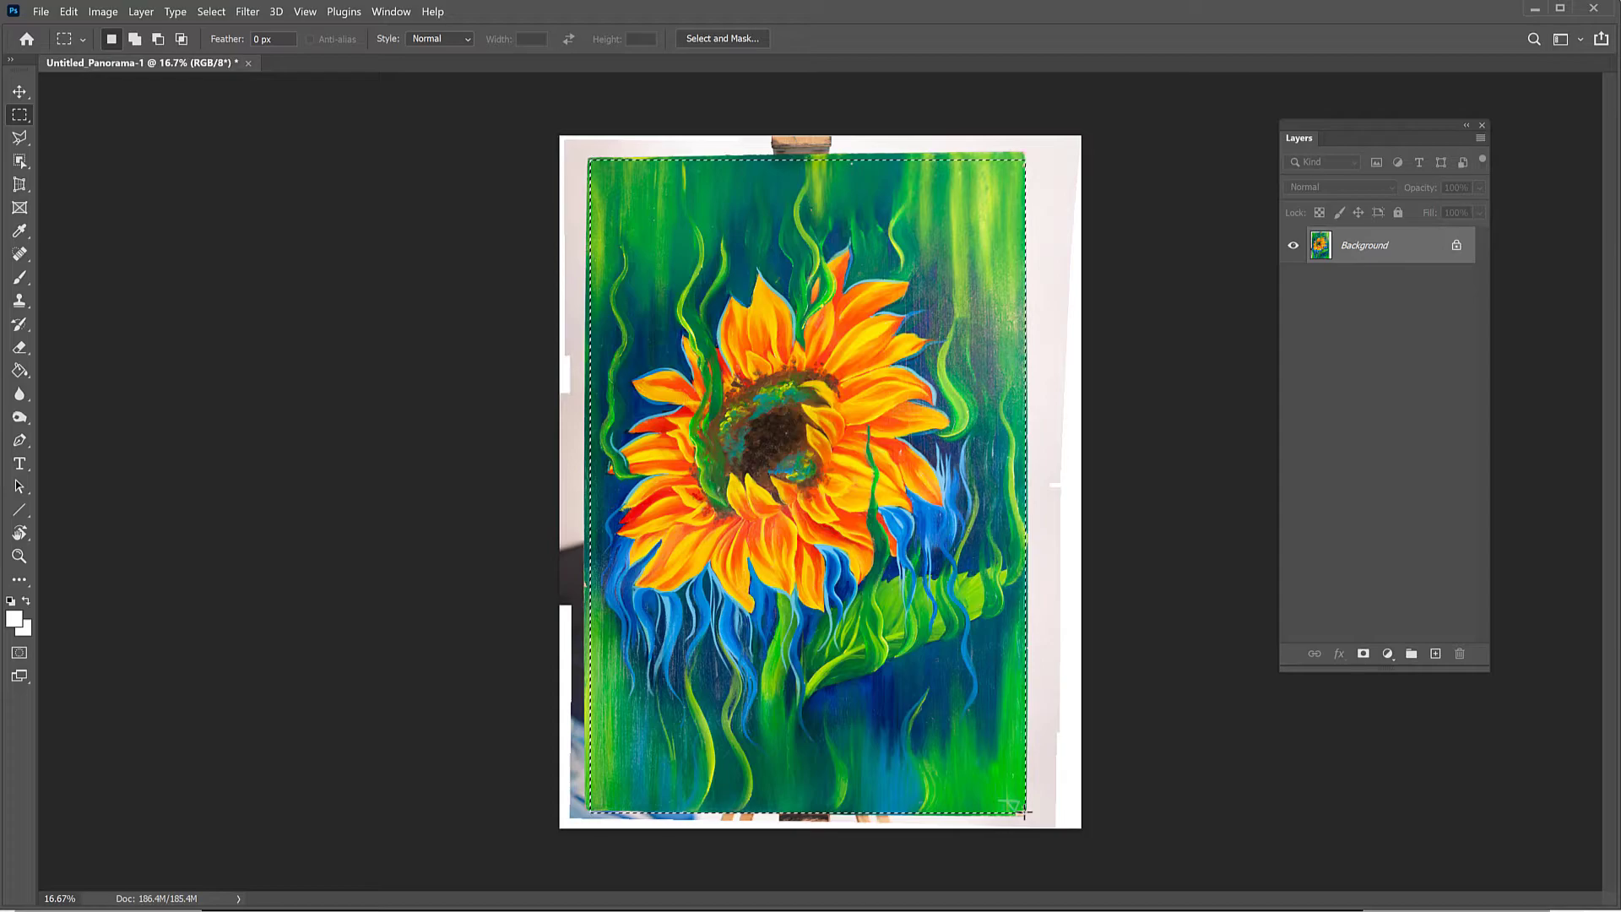
left_click(105, 14)
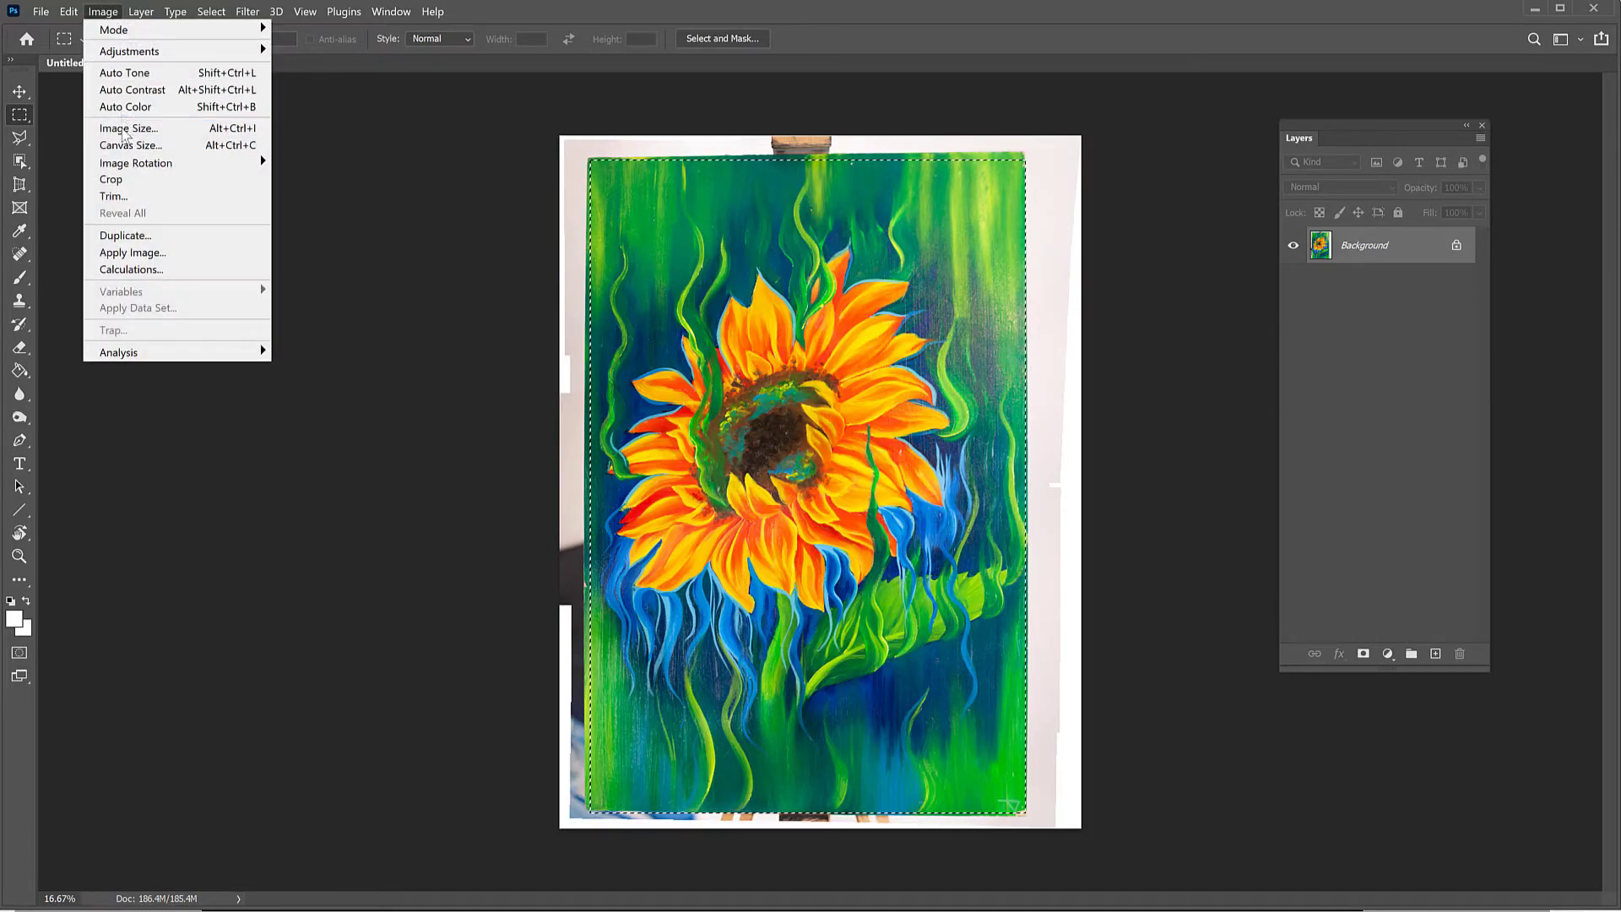
left_click(127, 180)
key("ctrl+d")
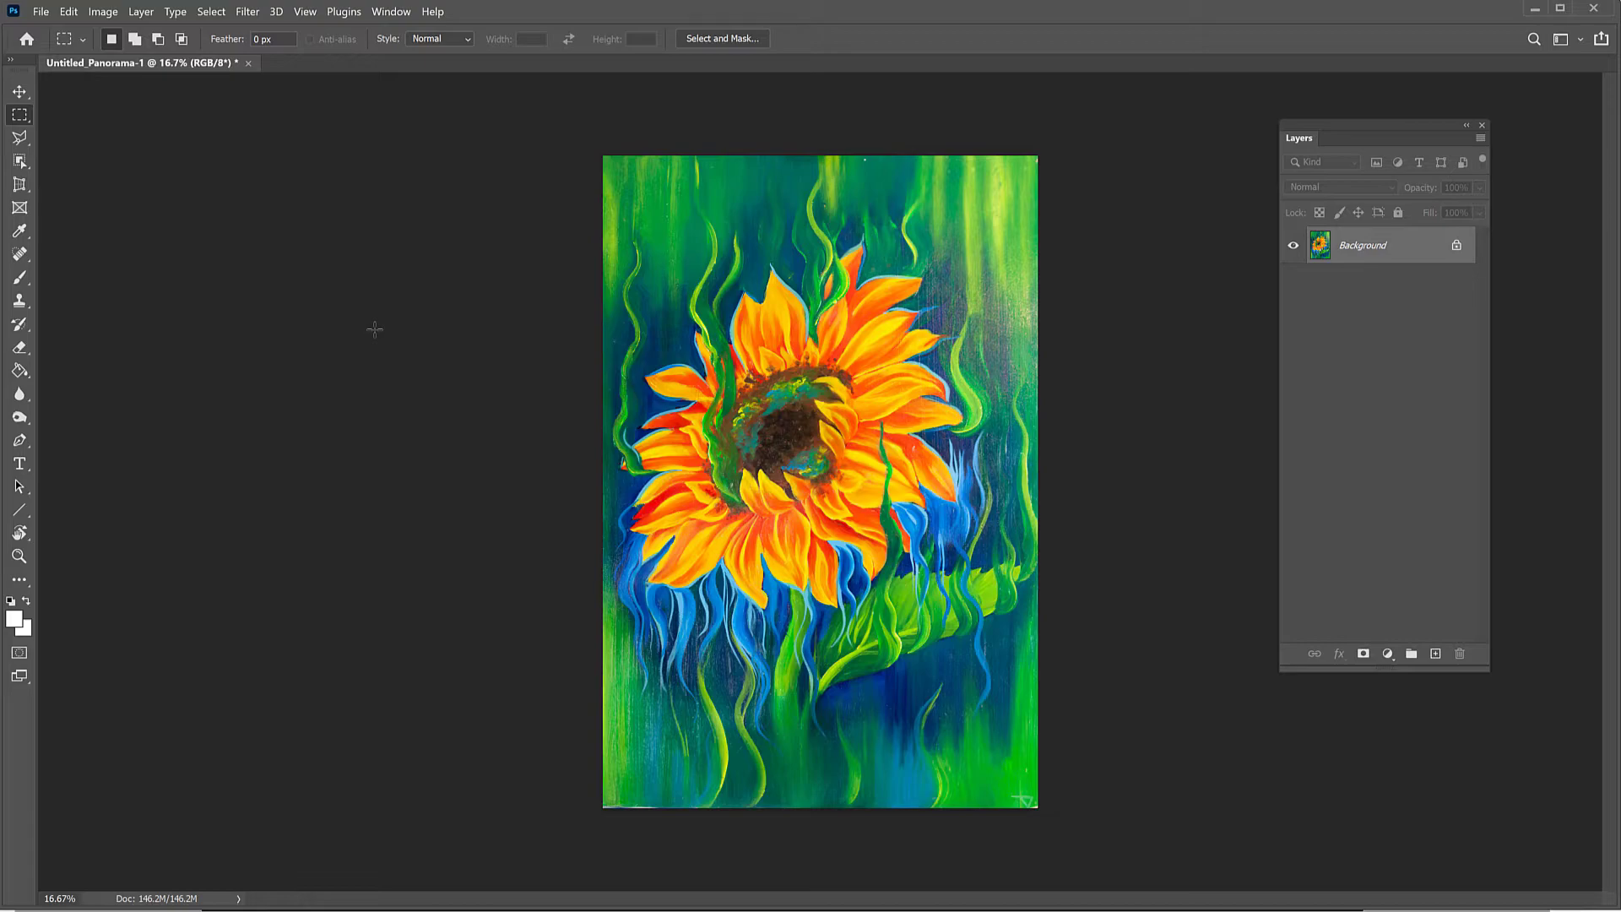
key("ctrl+z")
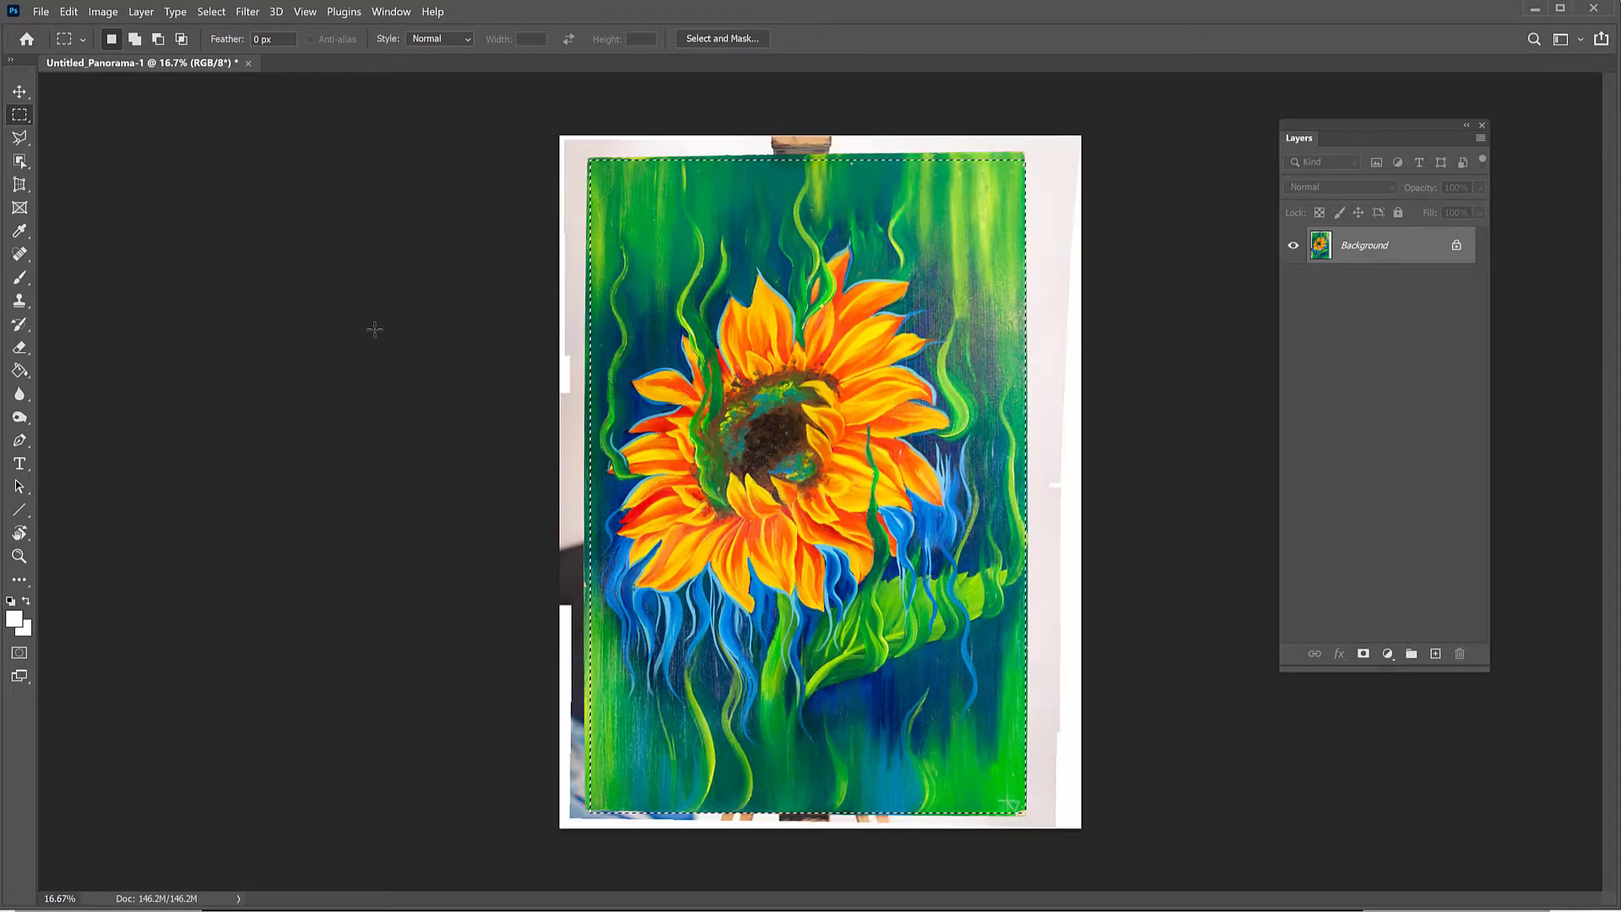
key("ctrl+z")
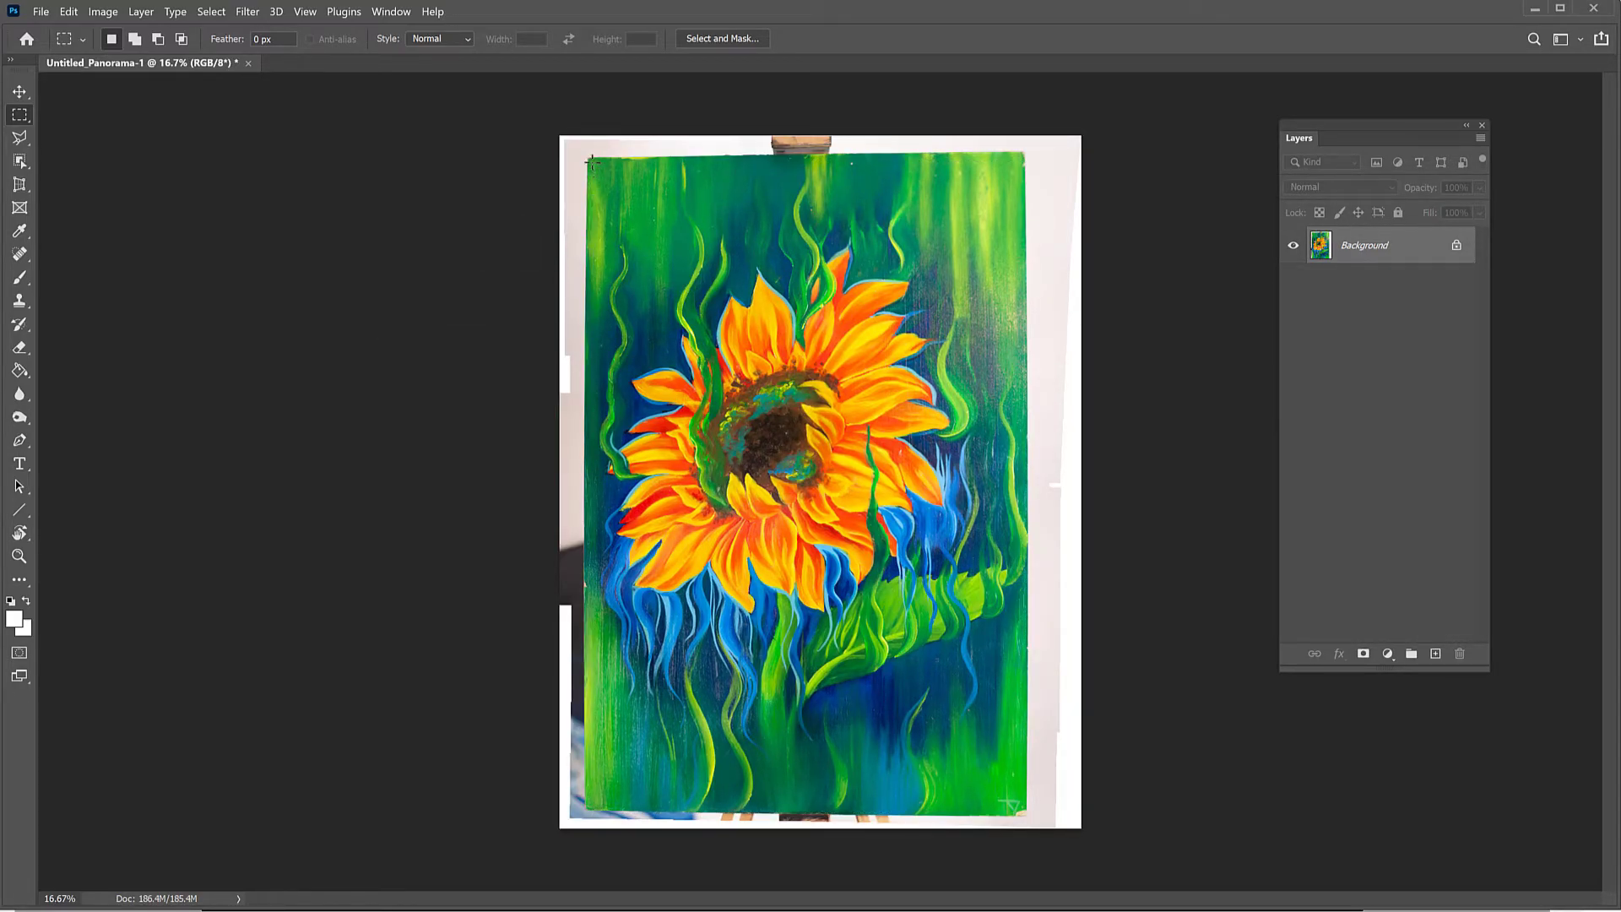
Step: Try a rectangular selection around the painting, check its fit along the lower edge, and clear it
mouse_move(589, 158)
left_mouse_down()
mouse_move(816, 621)
mouse_move(1022, 817)
left_mouse_up()
key("ctrl+plus")
key("ctrl+plus")
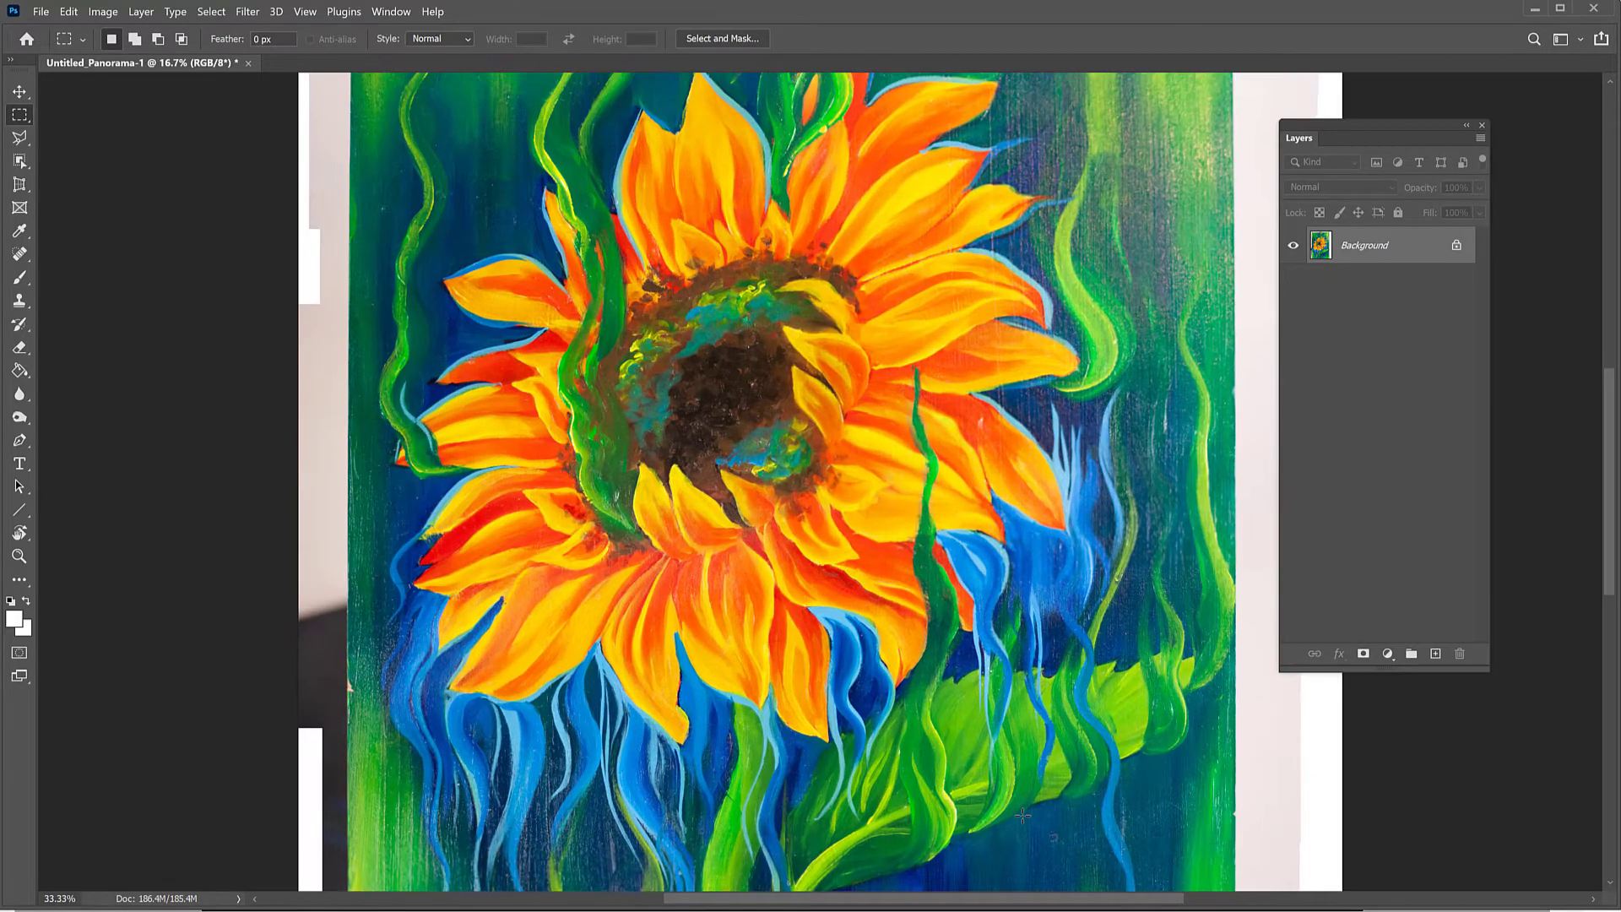
mouse_move(587, 553)
left_mouse_down()
mouse_move(646, 249)
mouse_move(638, 177)
left_mouse_up()
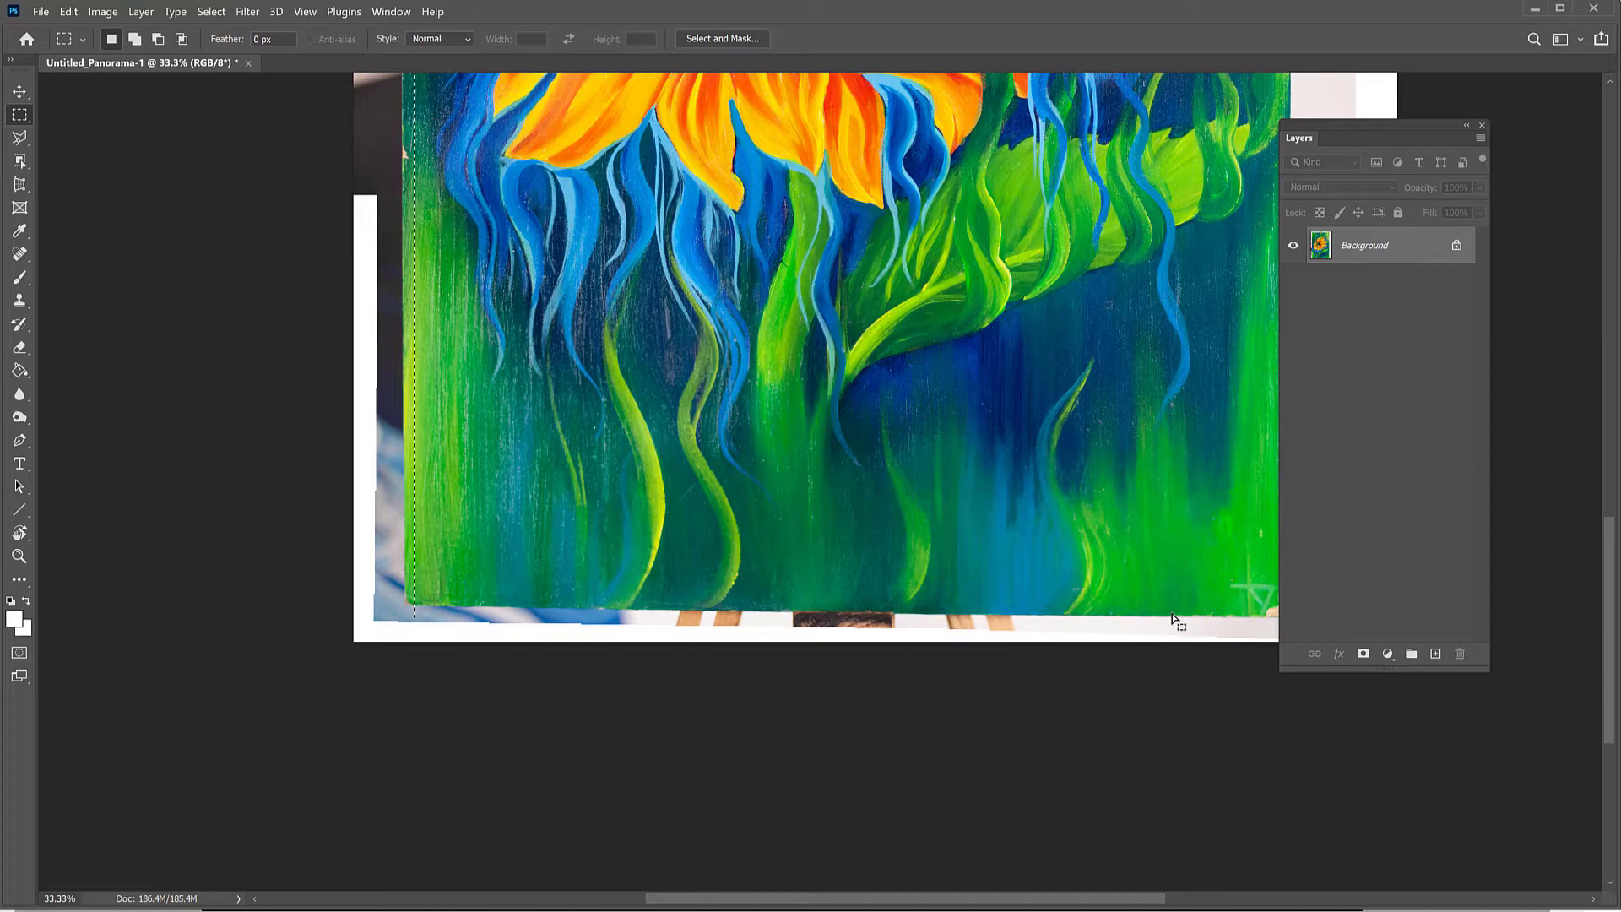
left_click(884, 495)
left_click_drag(1316, 138, 1412, 98)
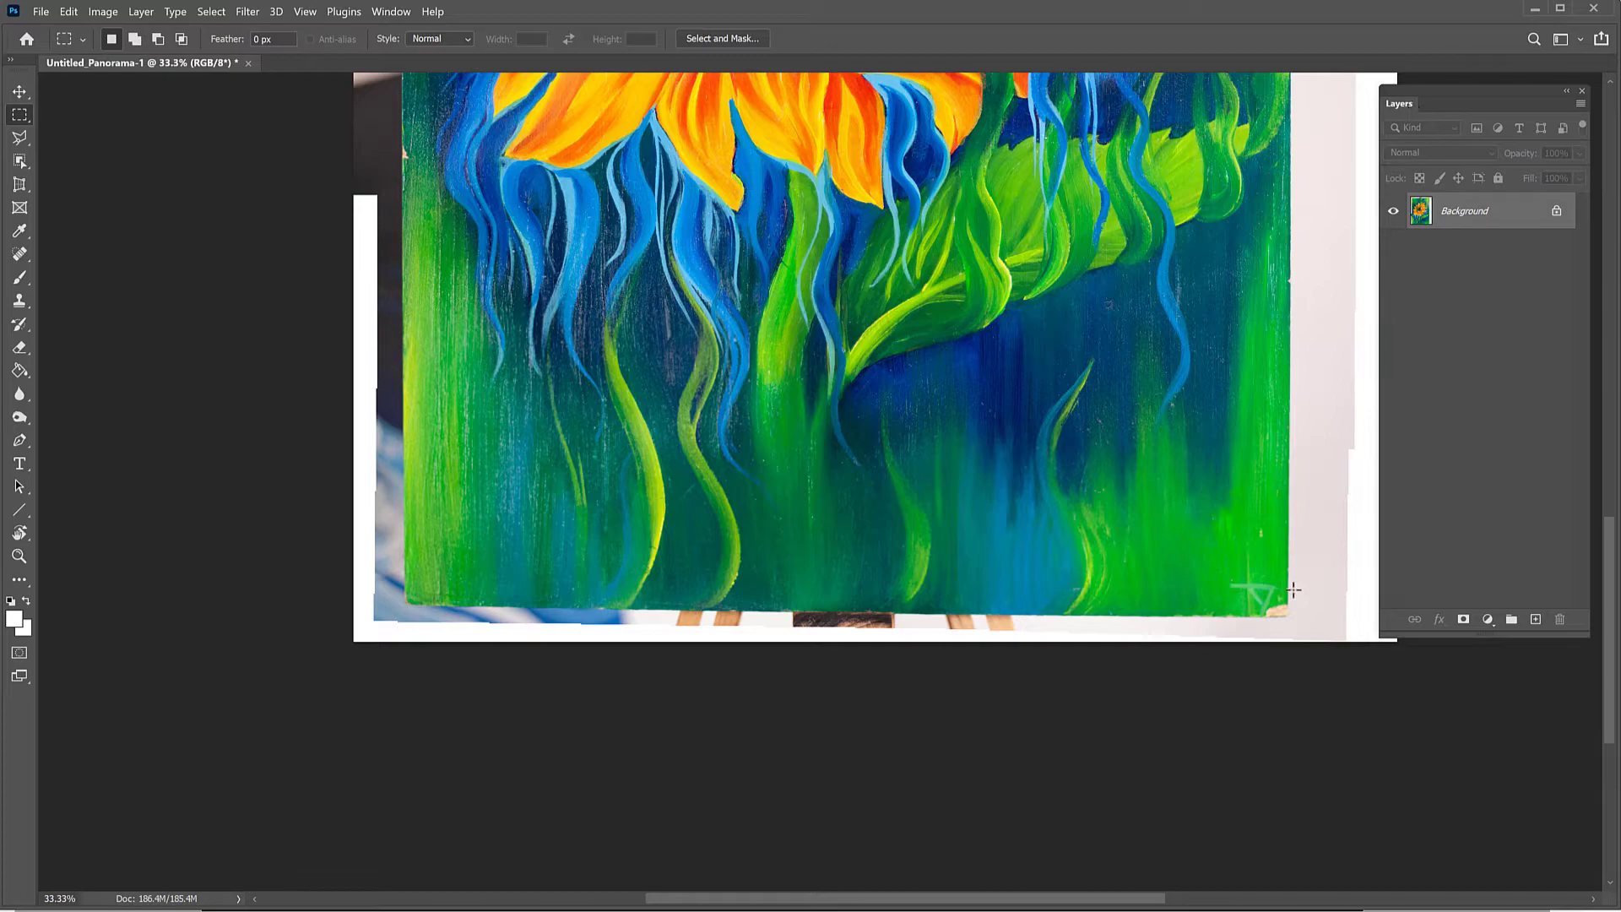
key("ctrl+minus")
key("ctrl+minus")
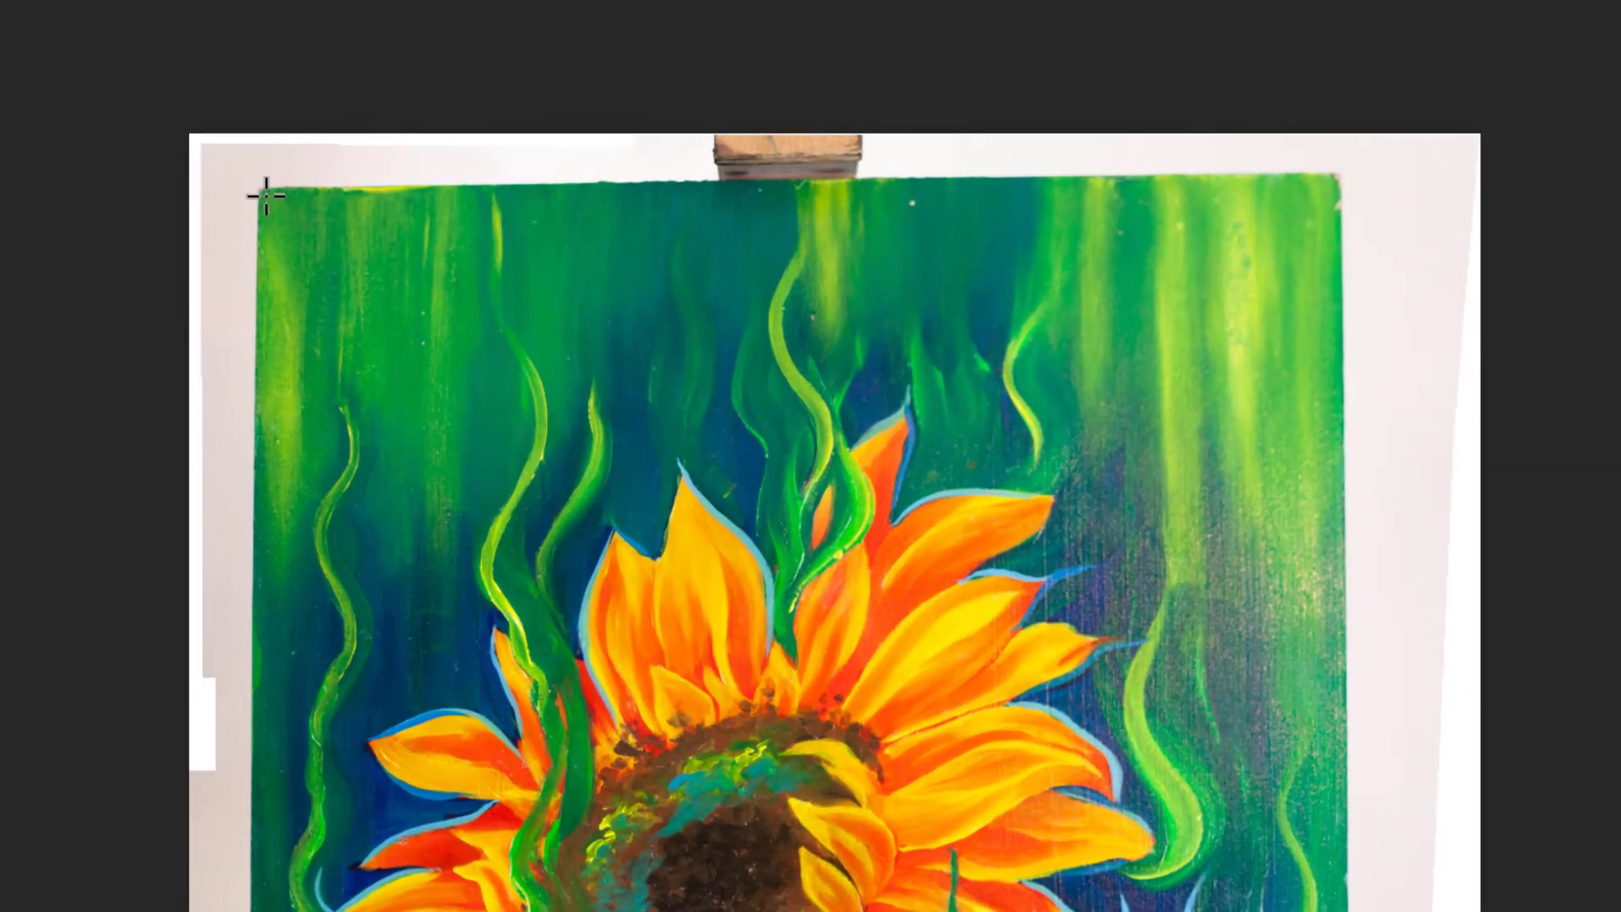
Step: Select the painting with a rectangular marquee just inside its edges, cut it out, and paste it as a new layer
left_click_drag(266, 194, 1335, 781)
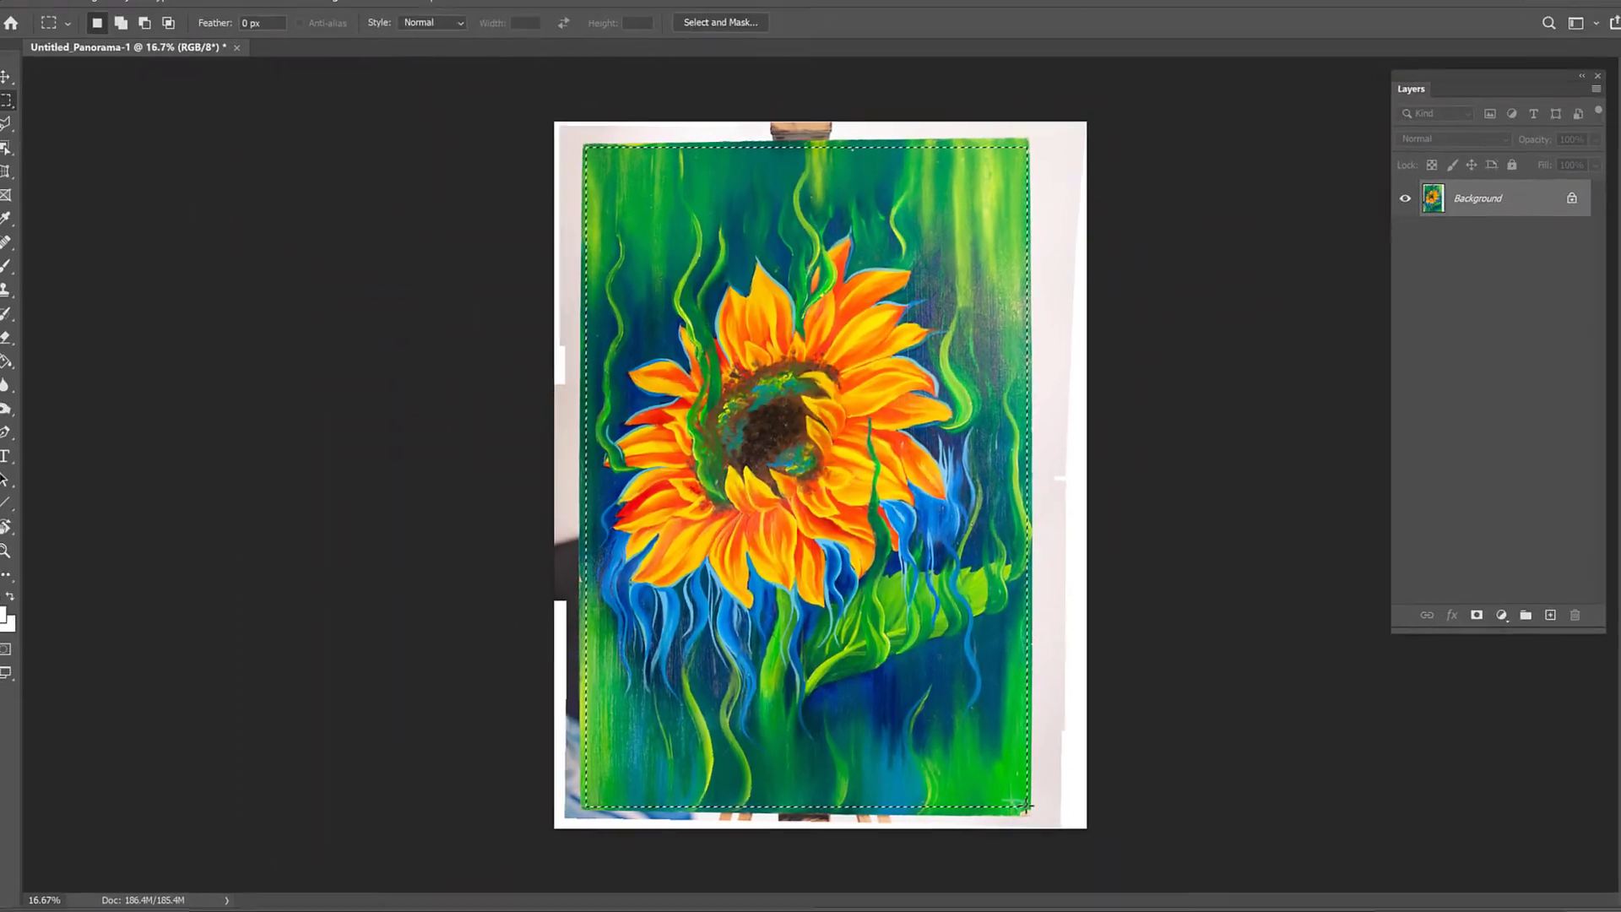
key("BackSpace")
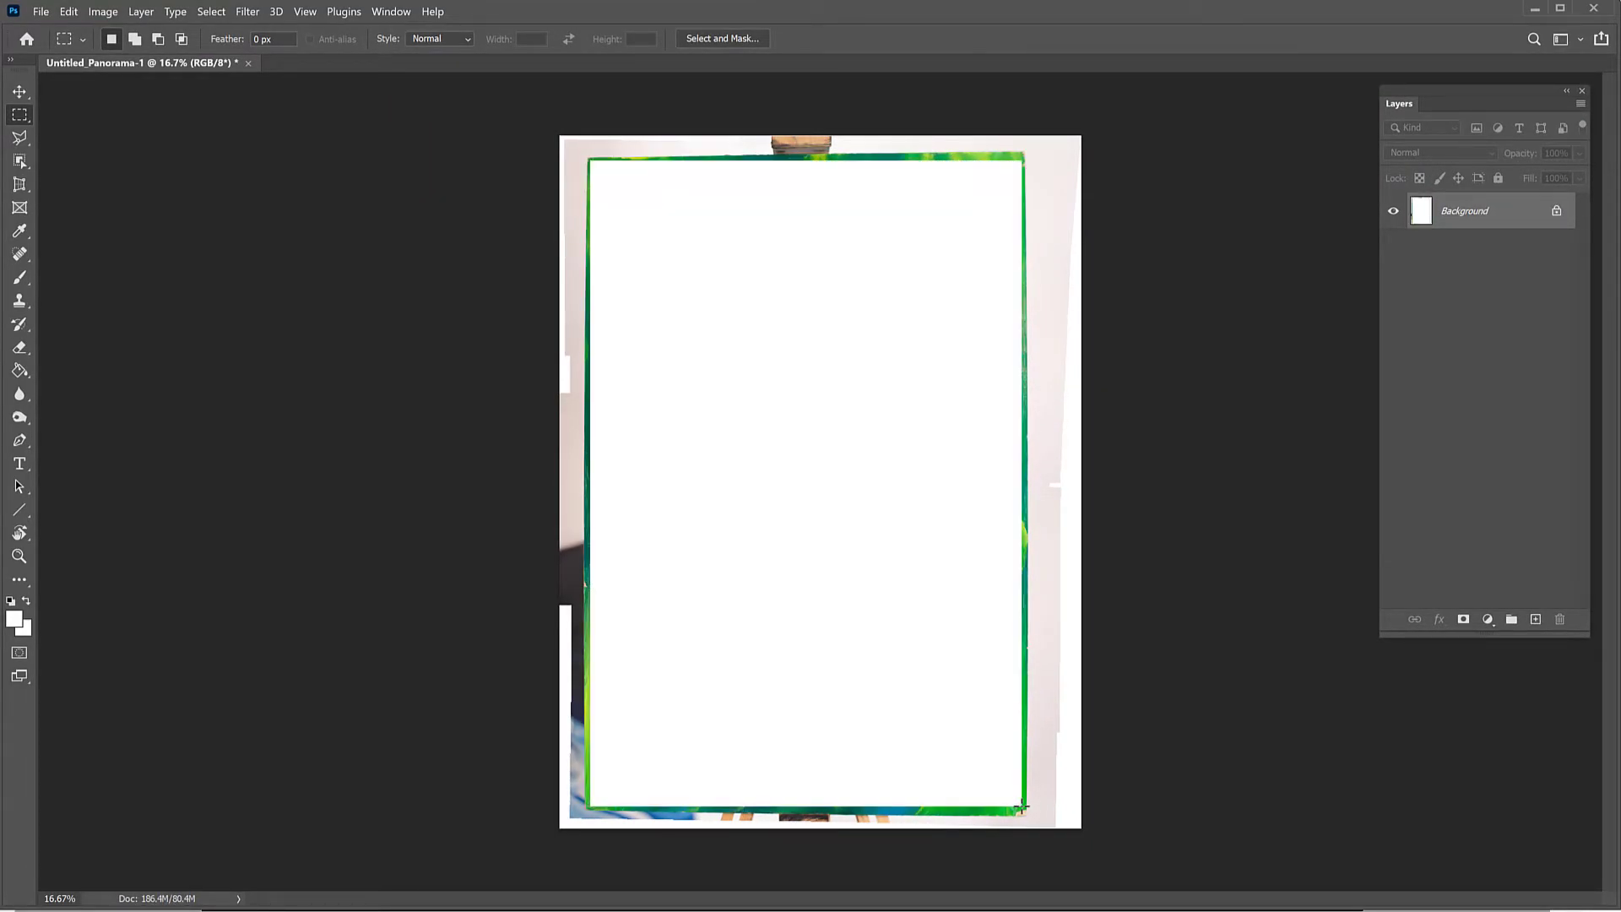
key("ctrl+v")
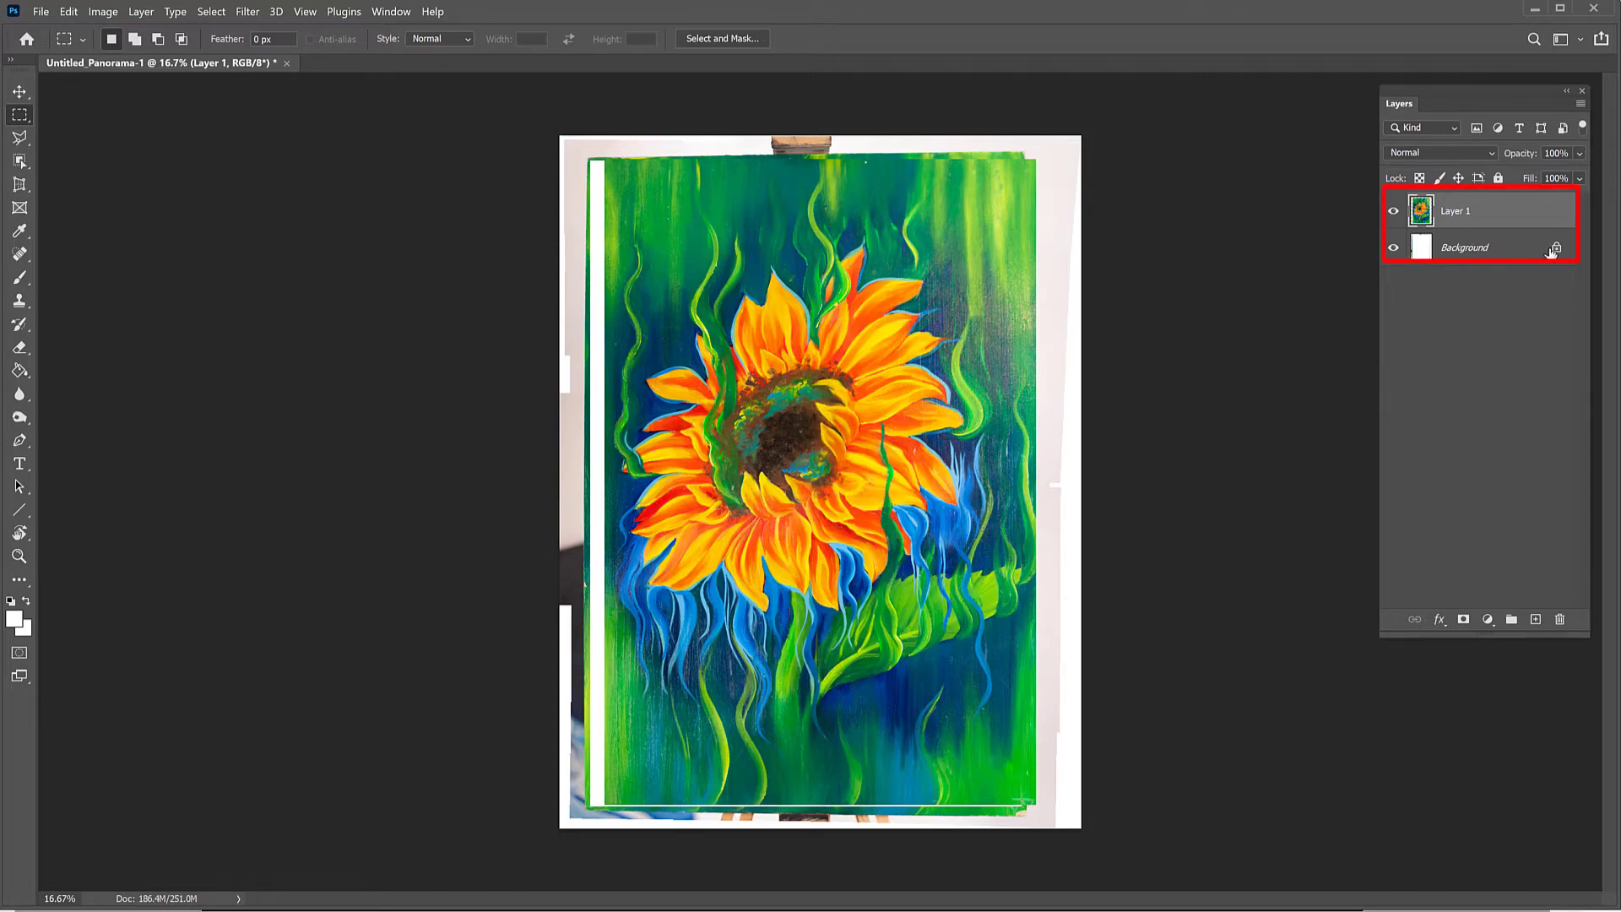
Step: Fill the entire Background layer with Background Color in Normal mode at 100% opacity, and clear the selection
left_click_drag(1412, 105, 1197, 157)
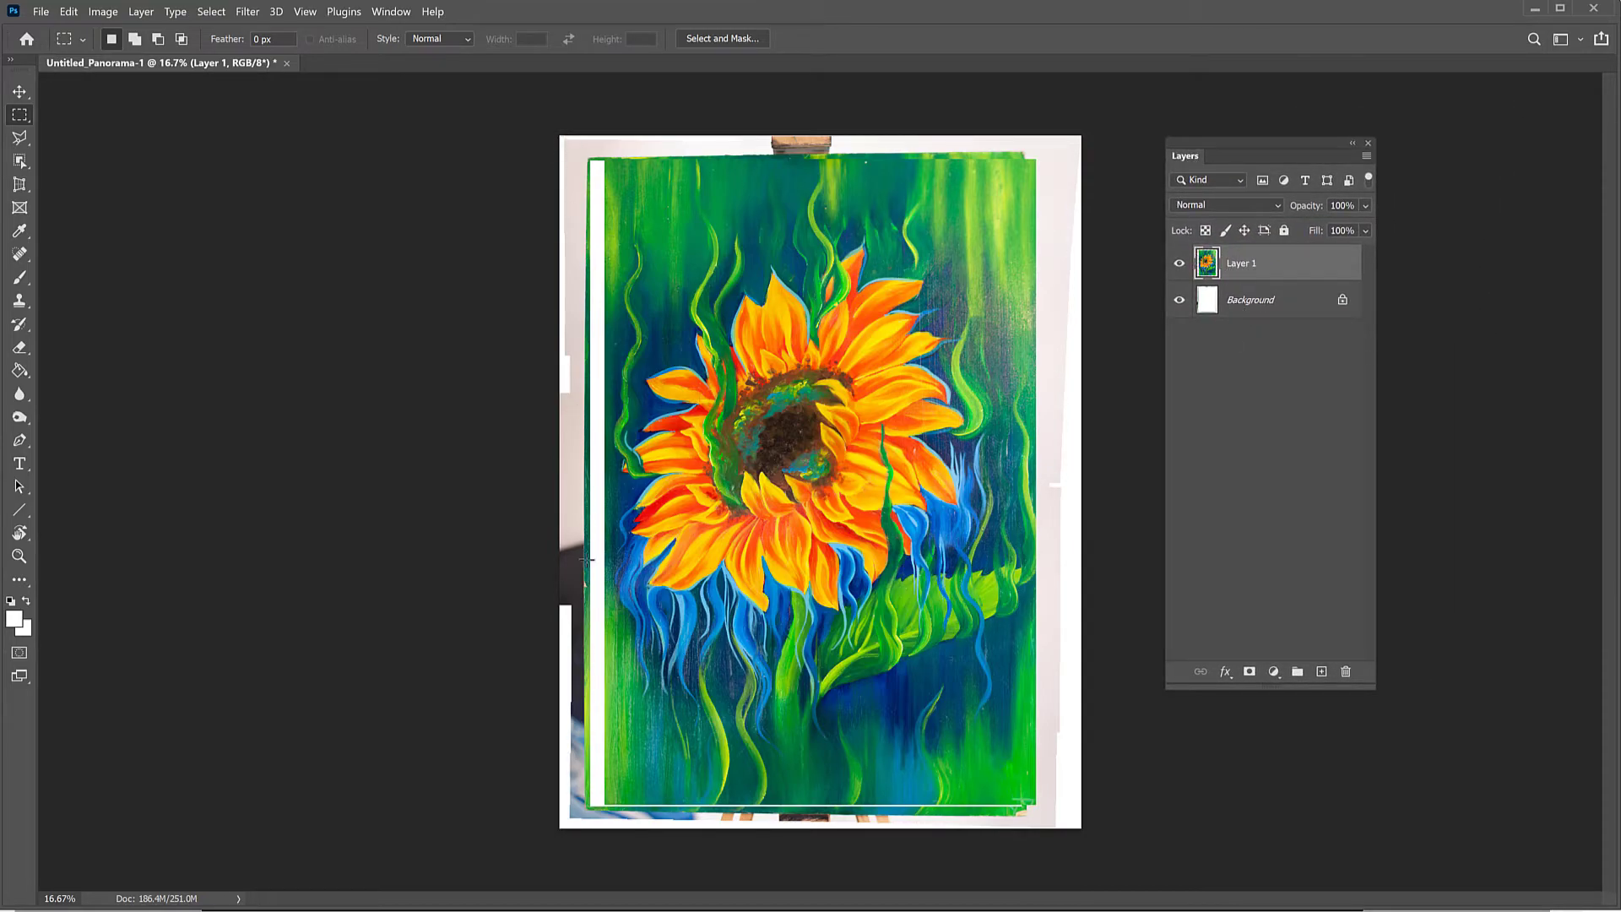
left_click(1244, 304)
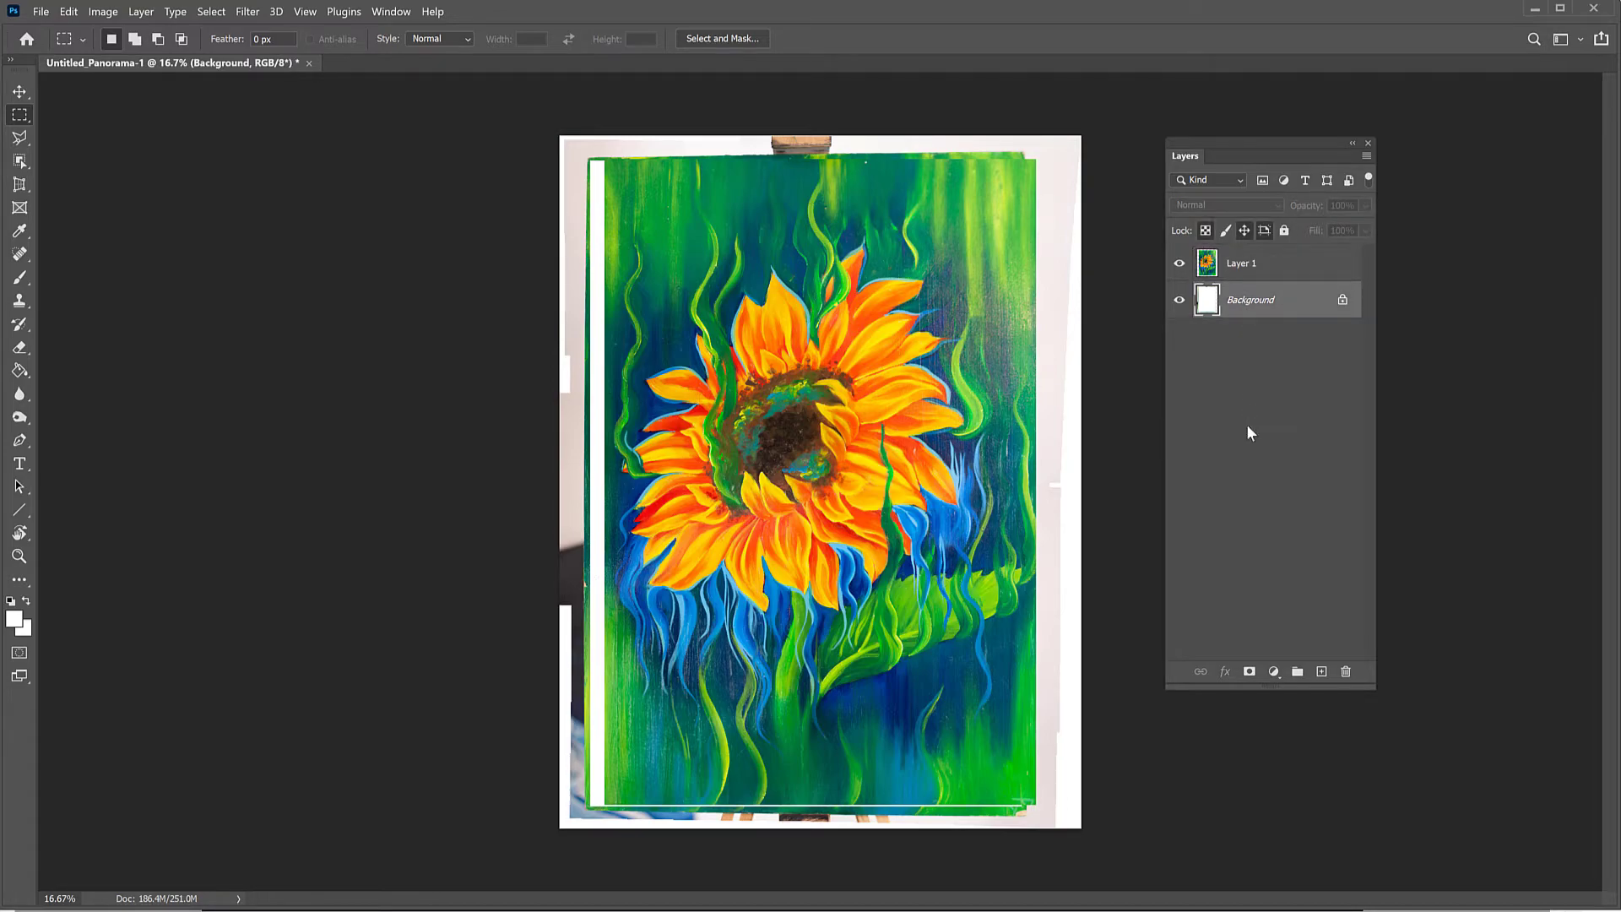
key("ctrl+a")
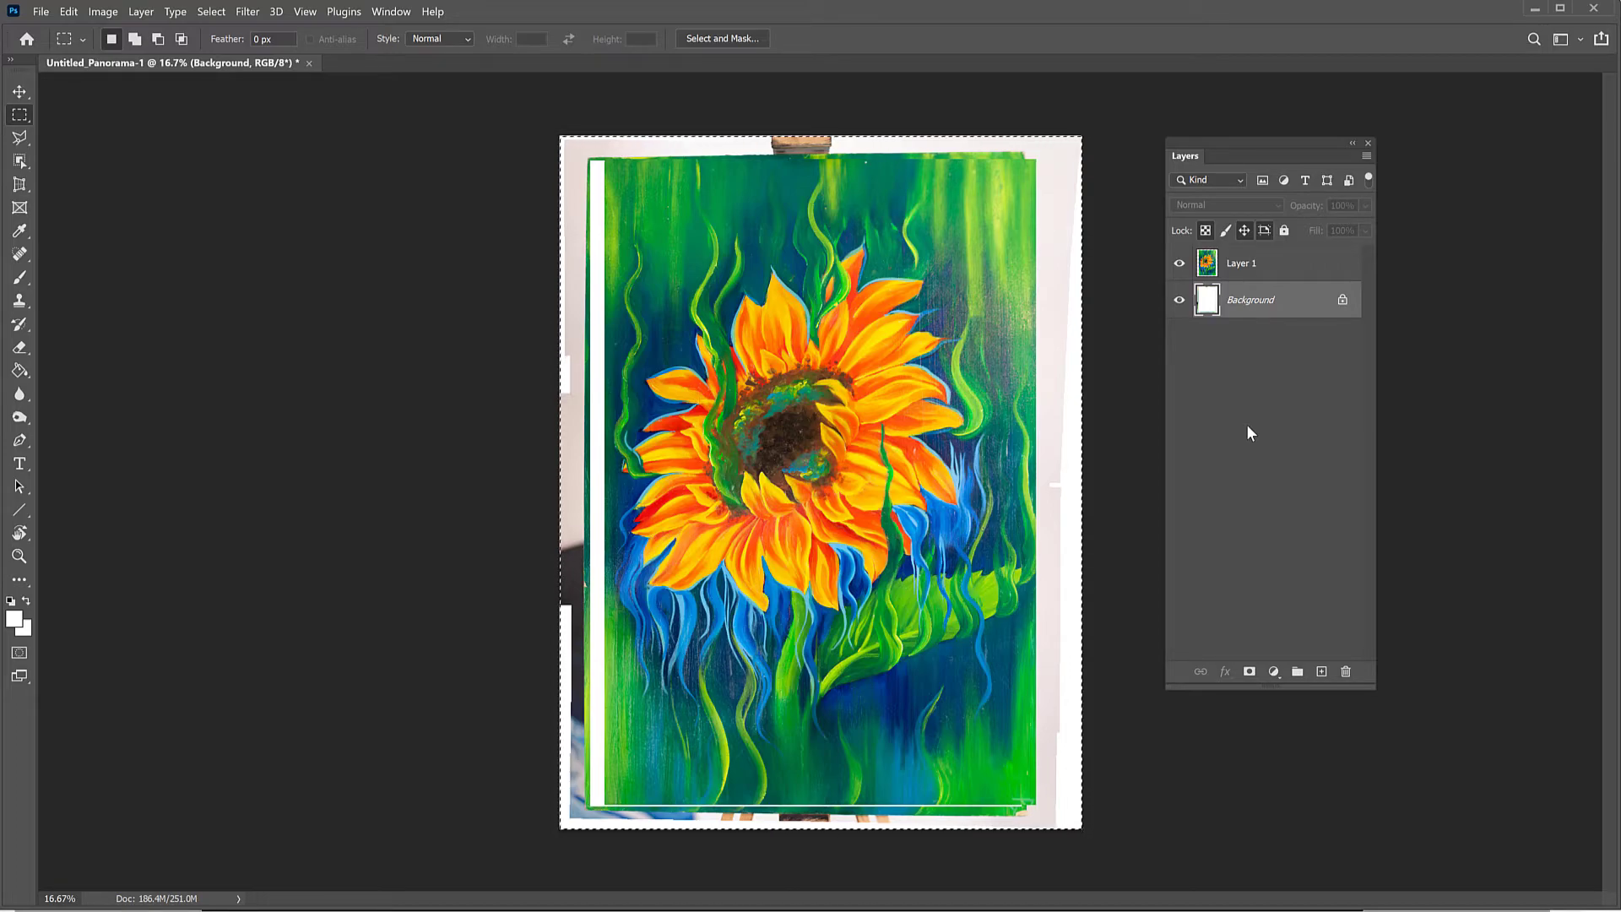
key("shift+F5")
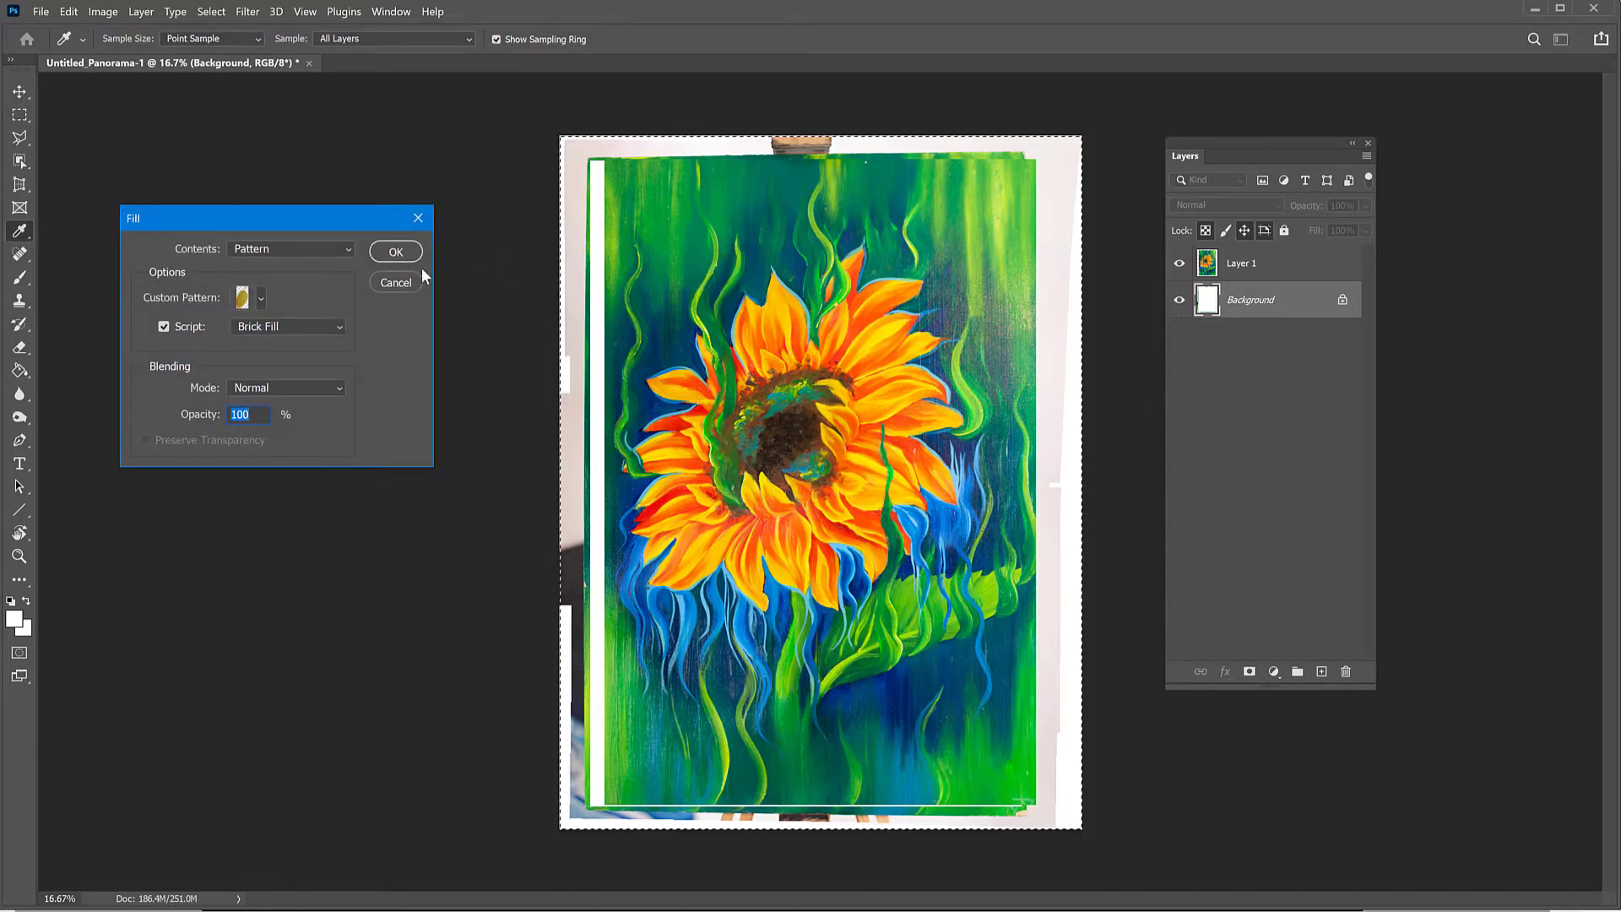
left_click(286, 248)
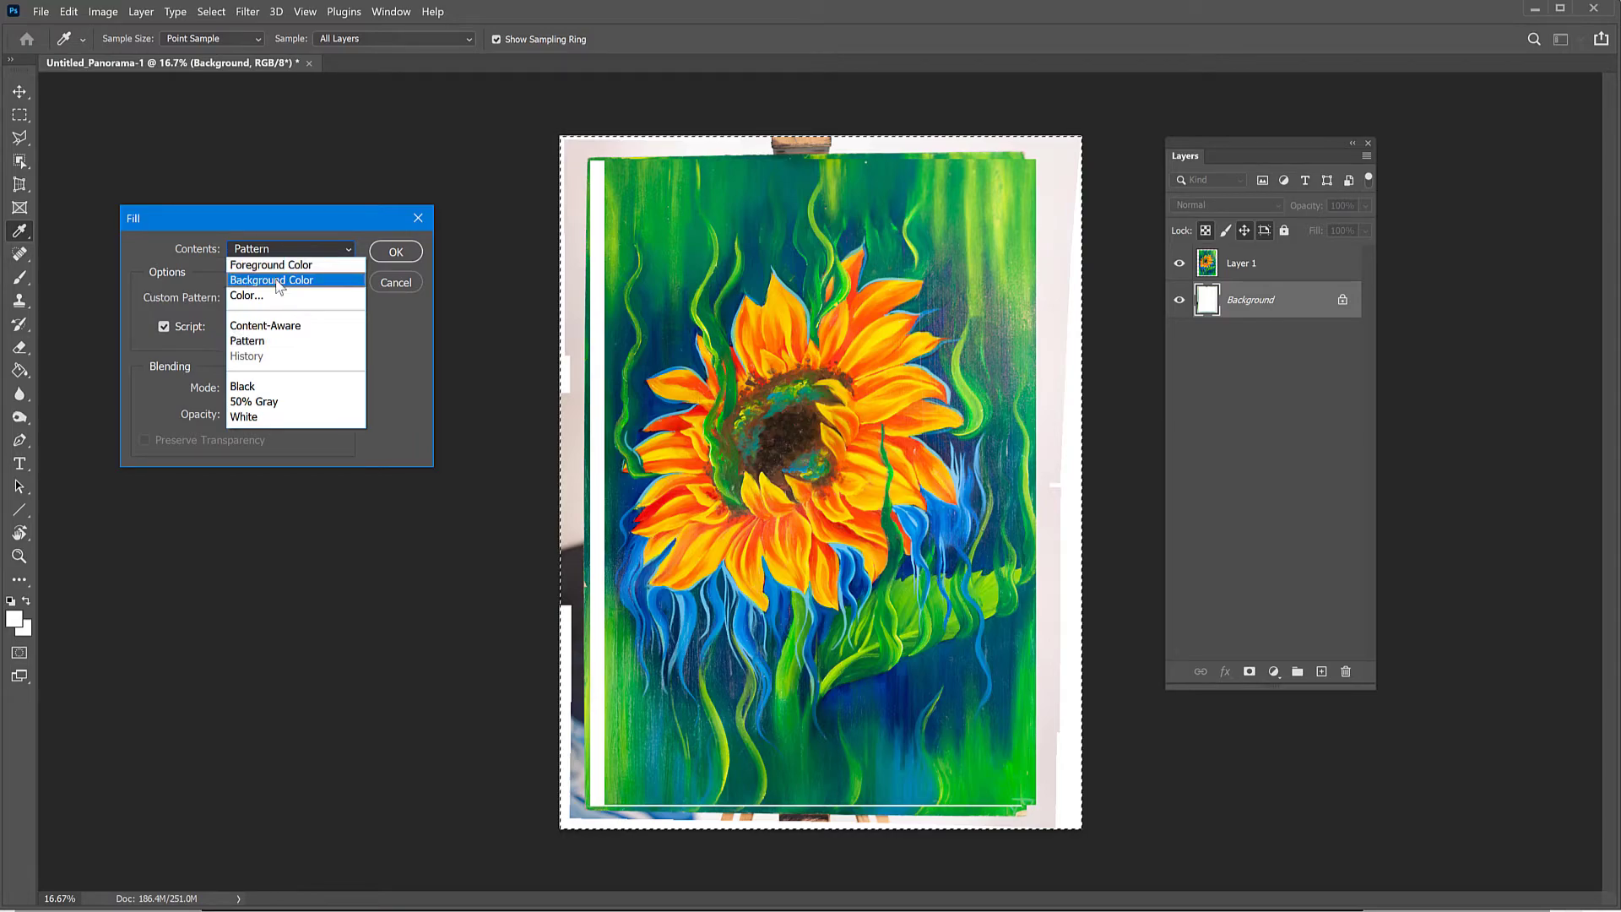
left_click(275, 278)
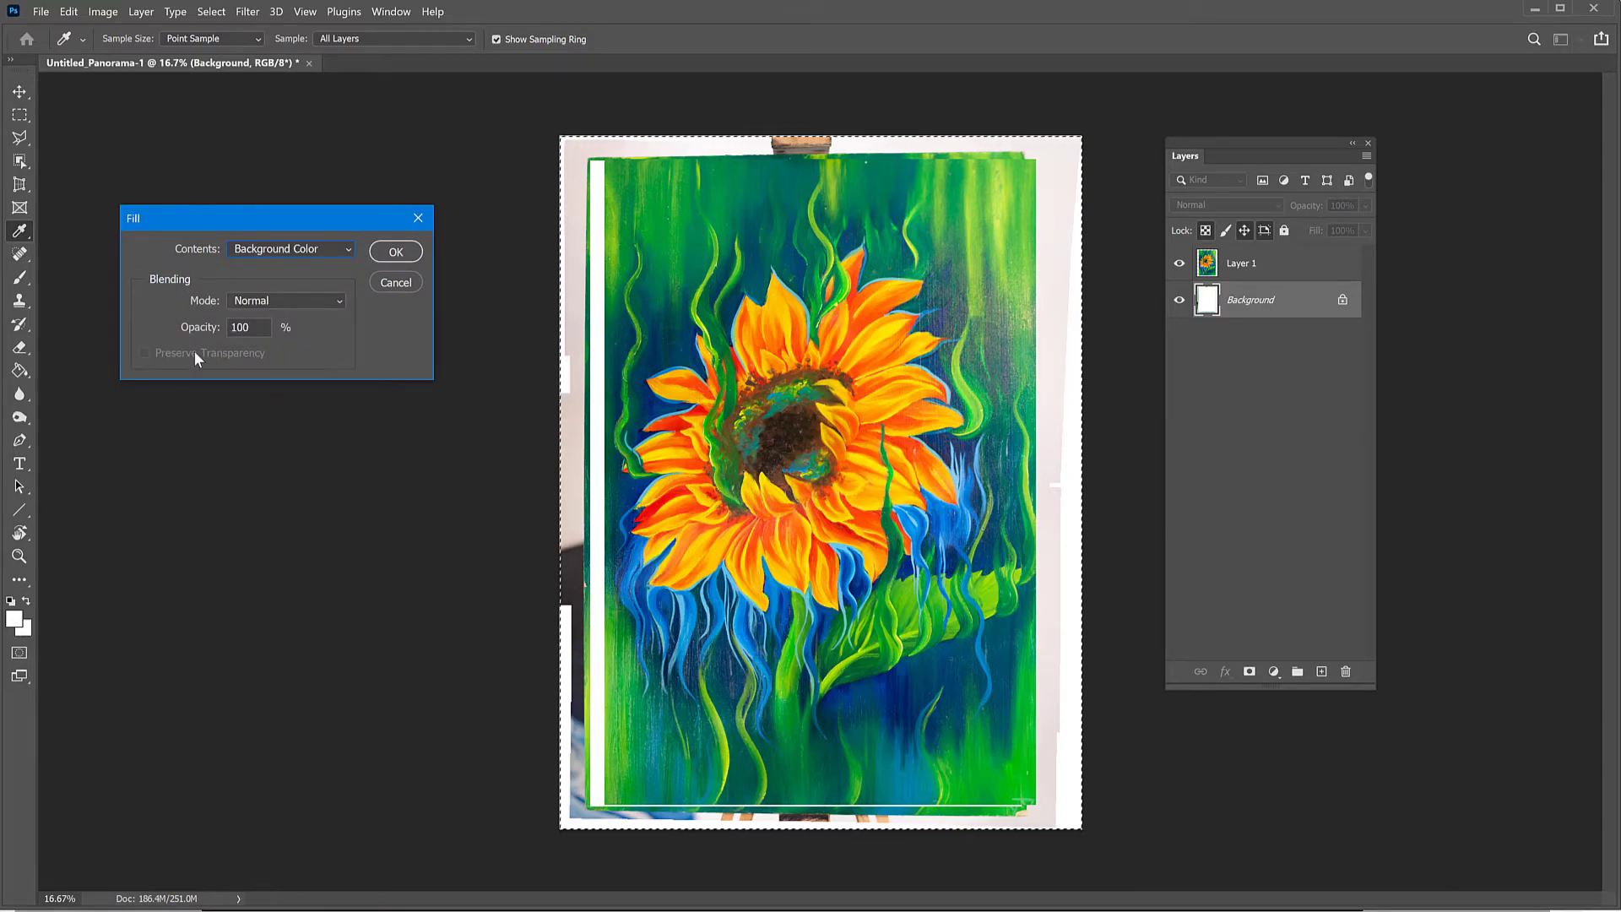
left_click(395, 251)
key("ctrl+d")
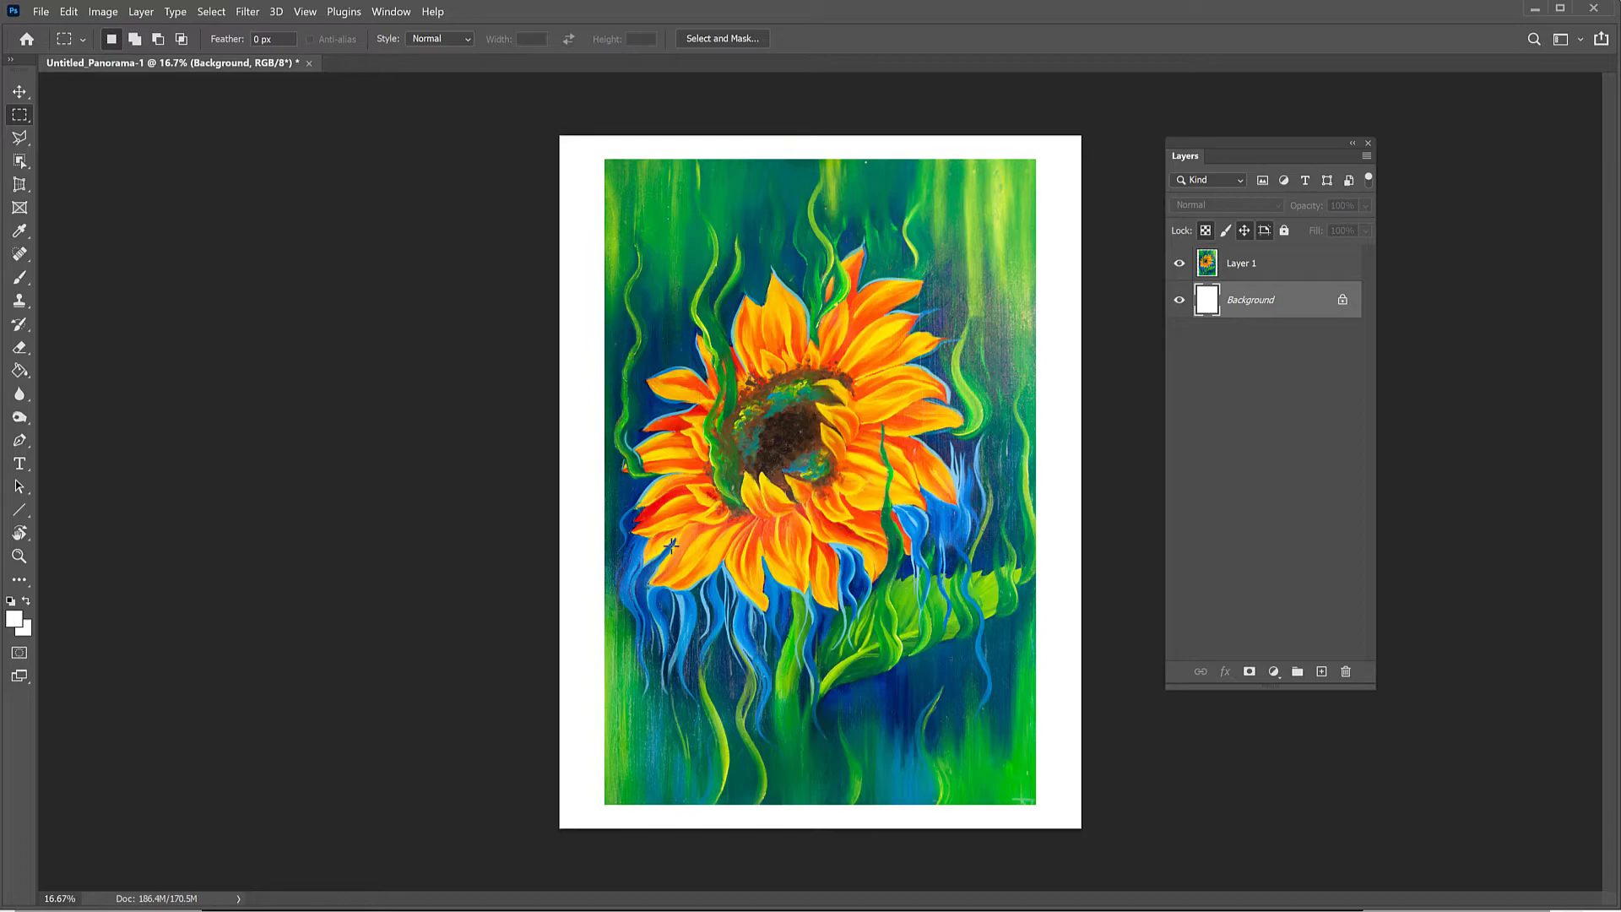
Step: Stretch Layer 1 with Free Transform to 104.97% width and 100.10% height, extending the painting's left side
left_click(1206, 269)
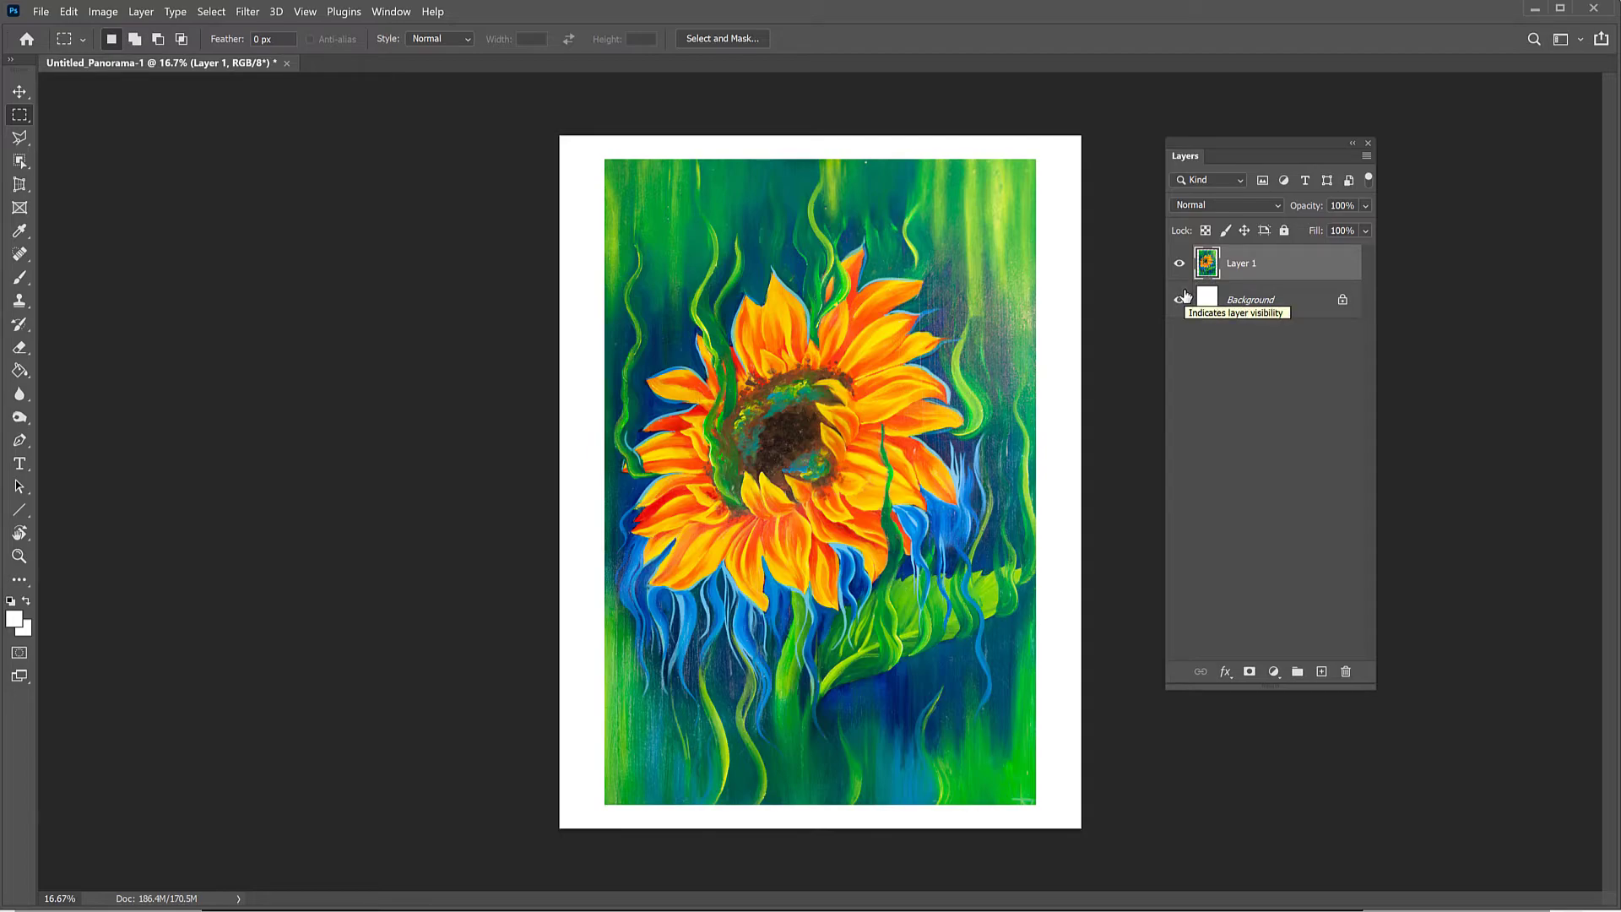
key("ctrl+t")
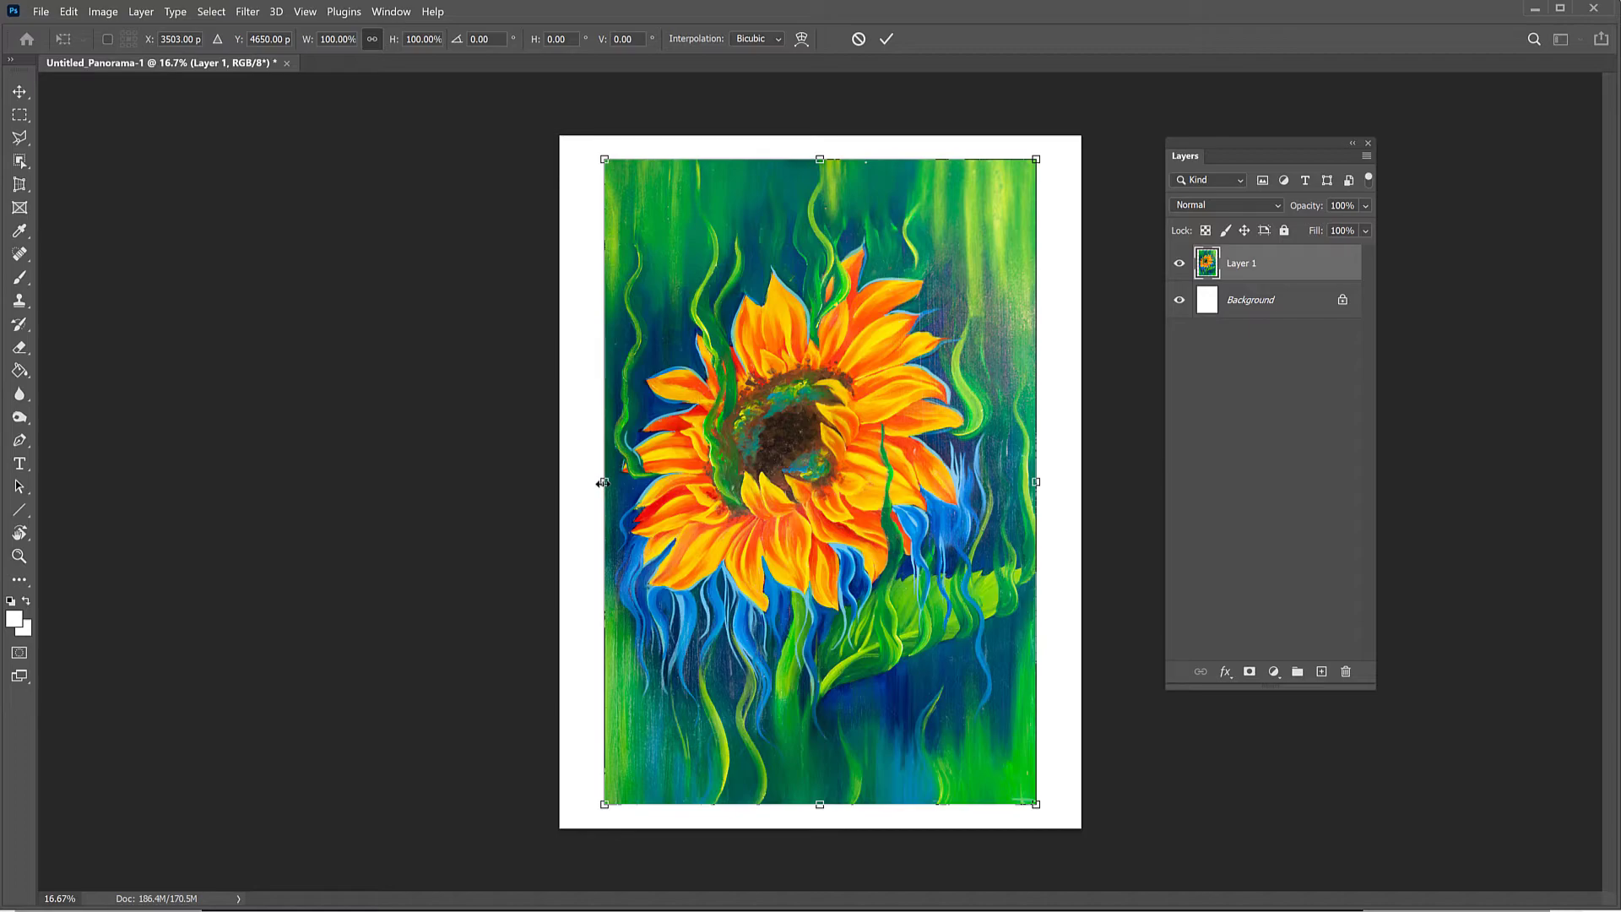
mouse_move(603, 482)
left_mouse_down()
mouse_move(701, 483)
mouse_move(602, 483)
mouse_move(587, 497)
mouse_move(639, 499)
mouse_move(589, 503)
left_mouse_up()
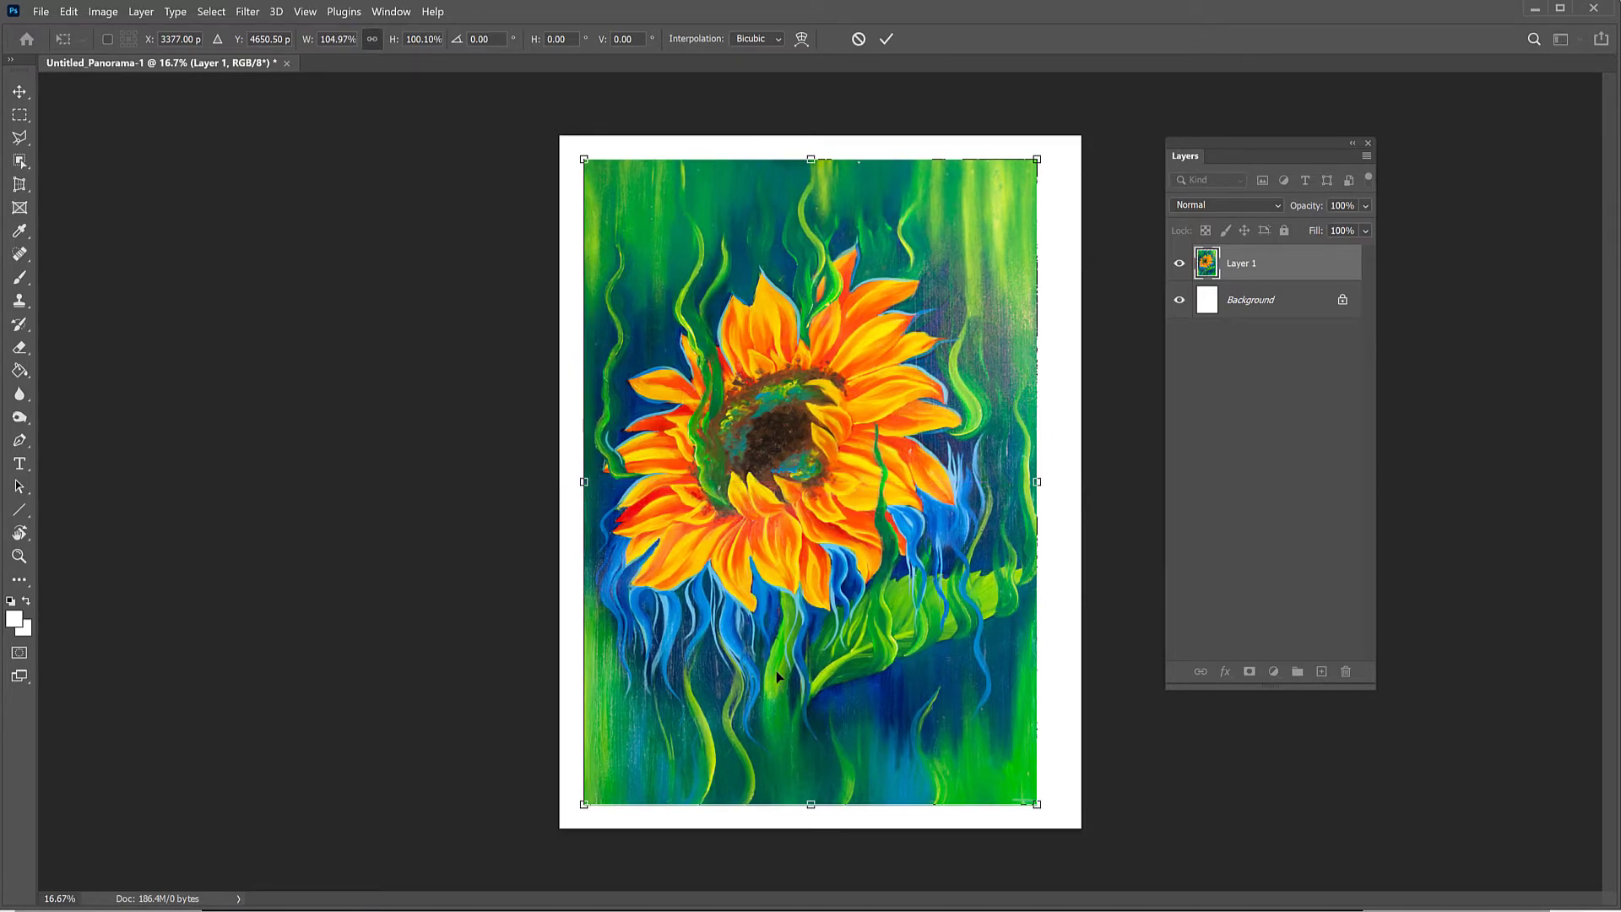
key("Return")
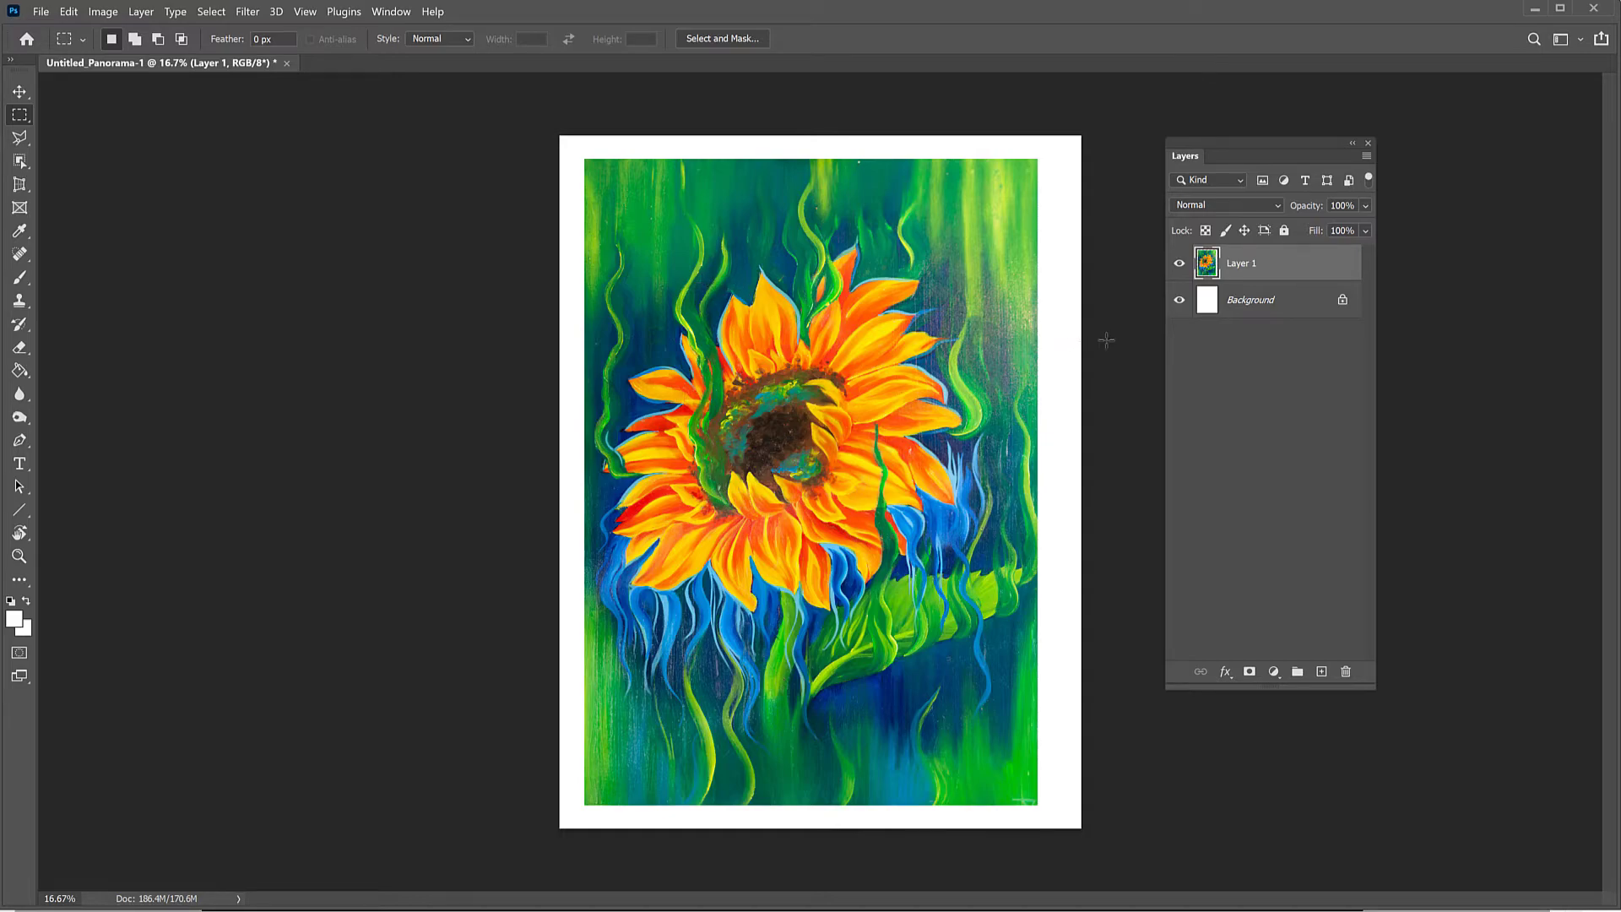
Step: Crop the image to the outline of Layer 1 and flatten it into a single background layer
left_click(1209, 267, "ctrl")
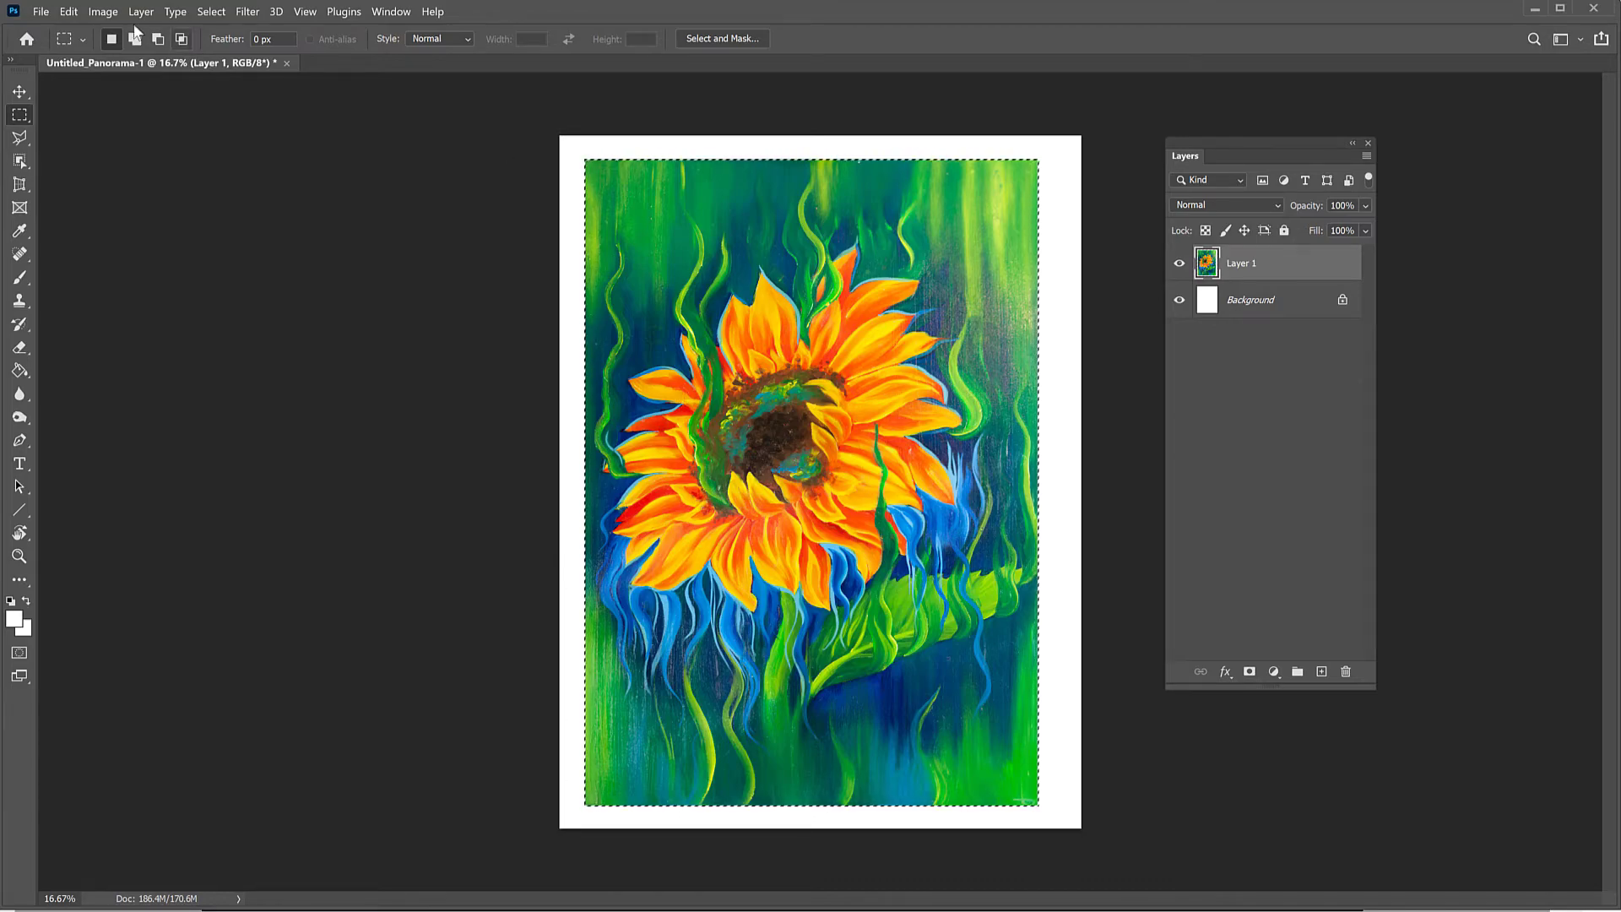
left_click(103, 12)
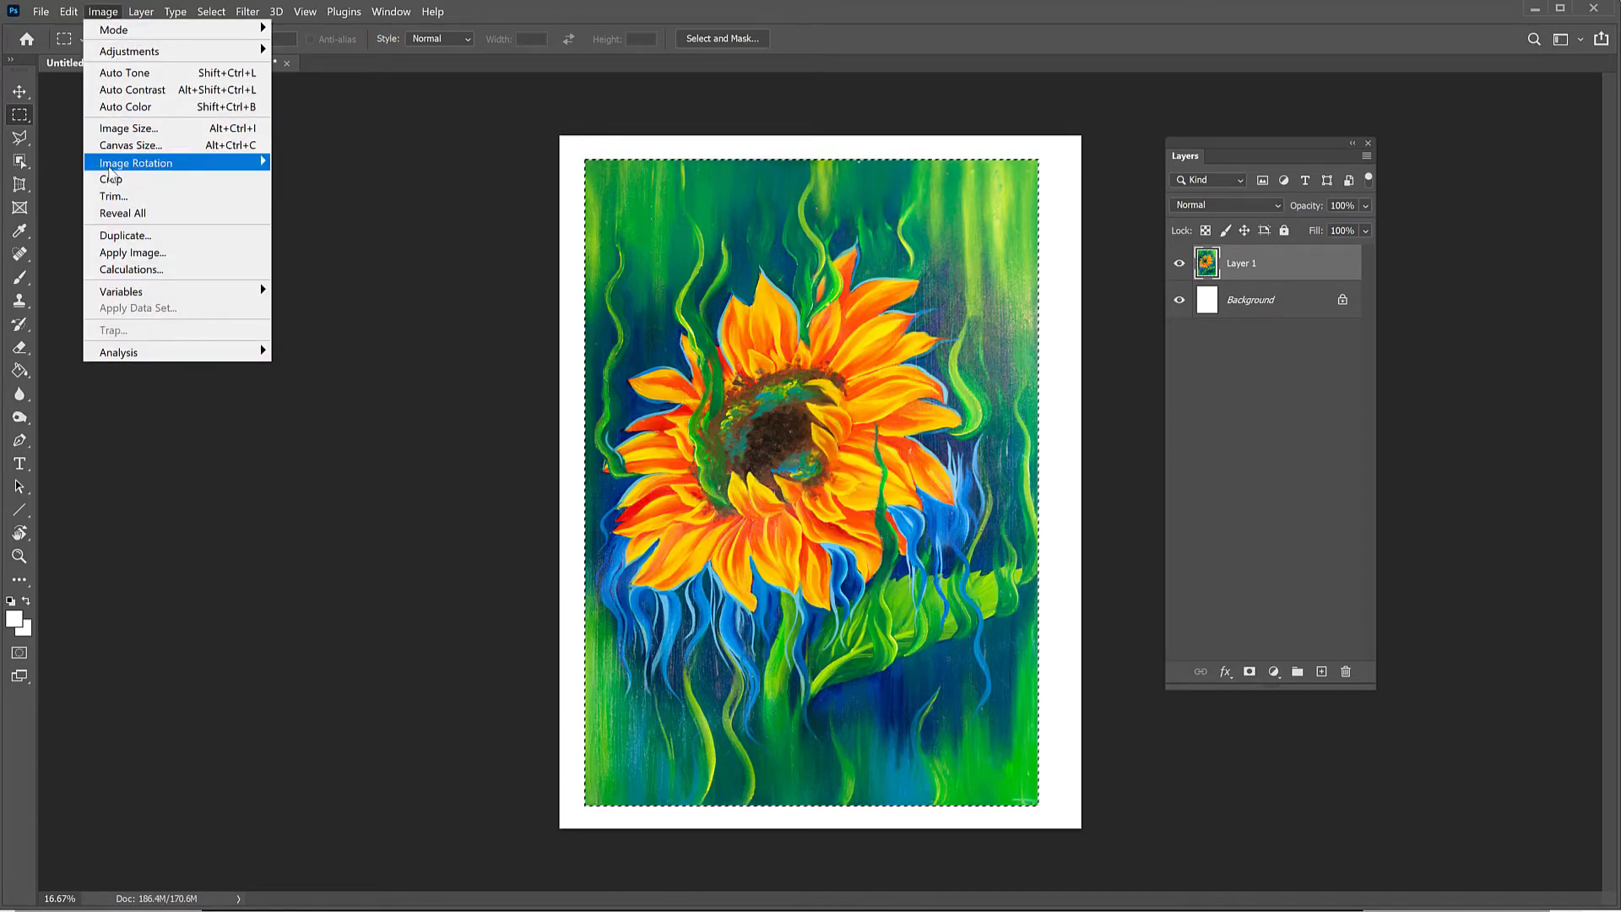
left_click(114, 179)
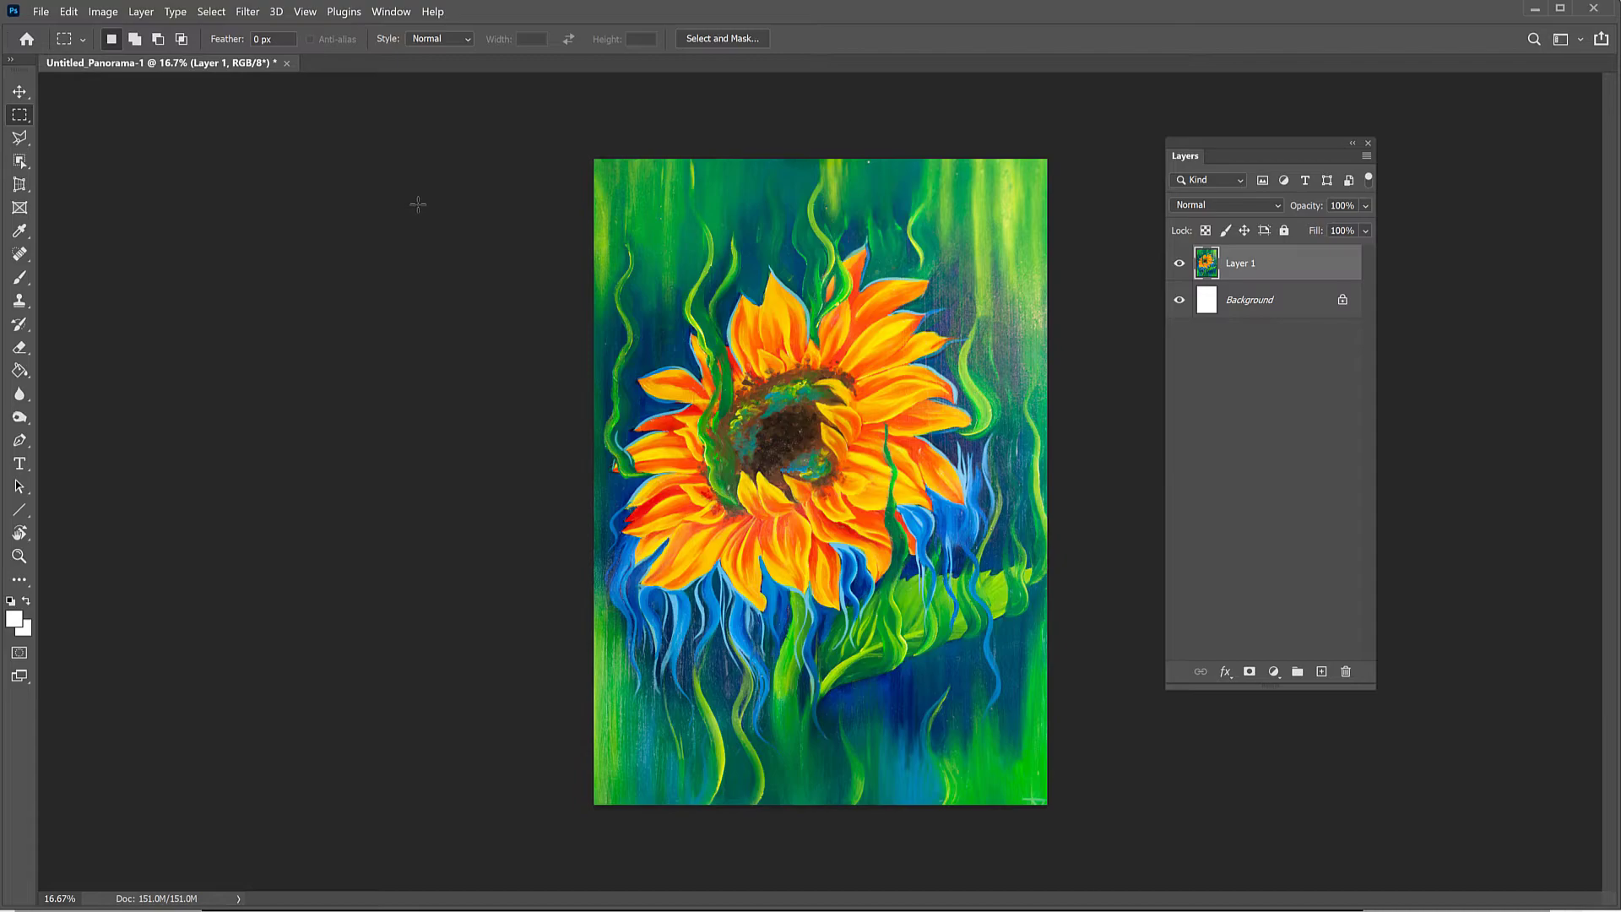
left_click(141, 12)
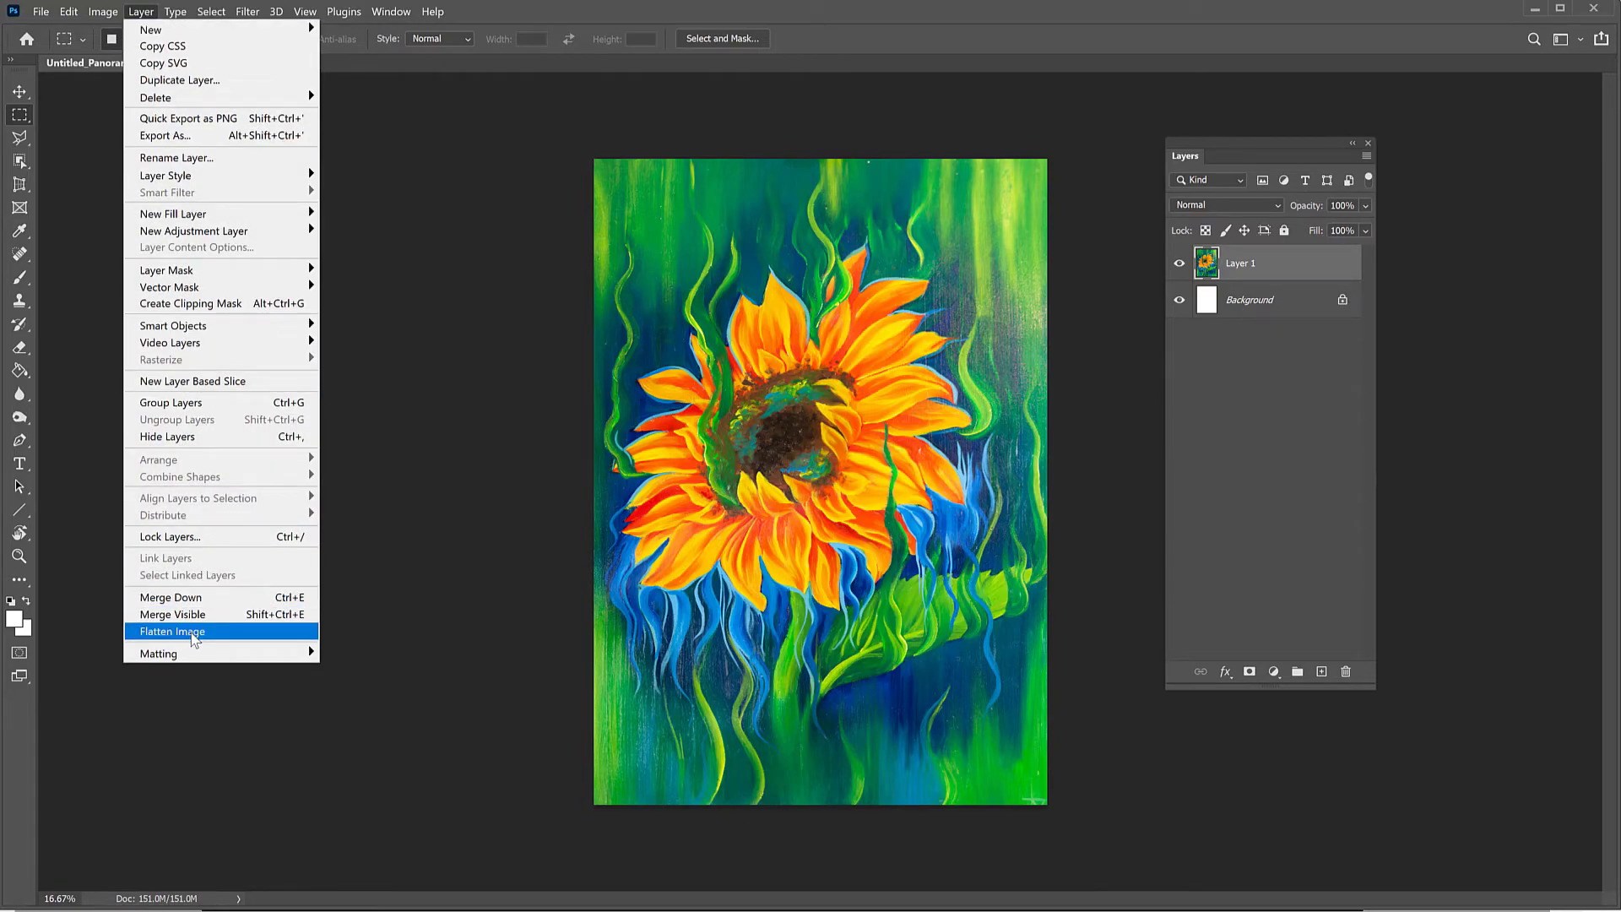
left_click(194, 640)
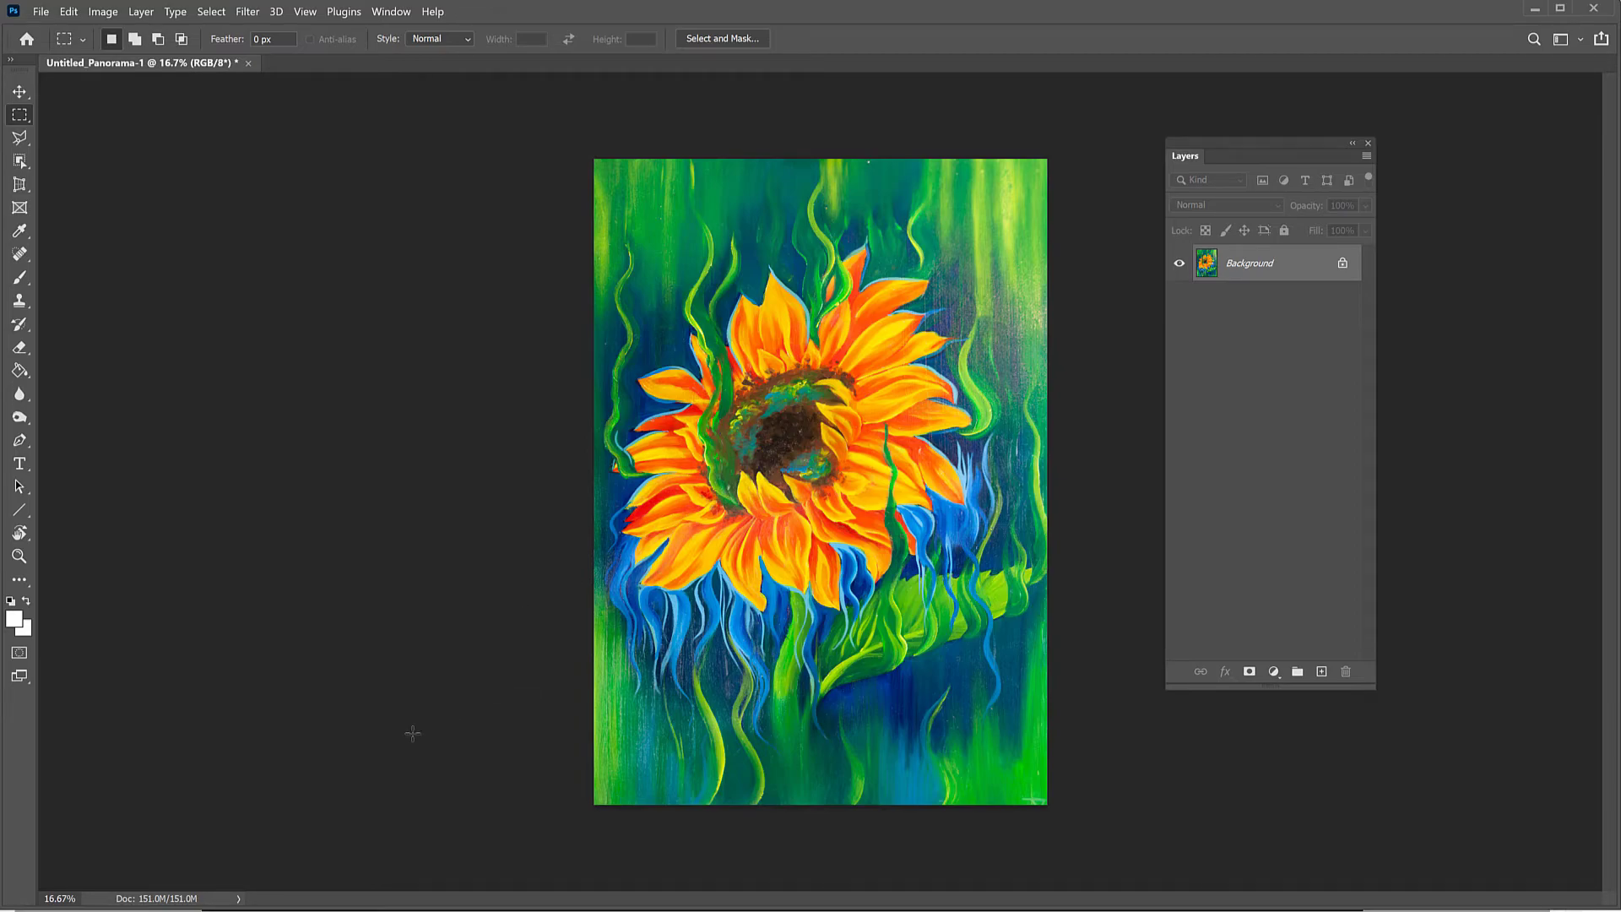
Step: Switch to File Explorer to look over the numbered painting folders, select the PORTFOLIO folder, and return to Photoshop
left_click(254, 911)
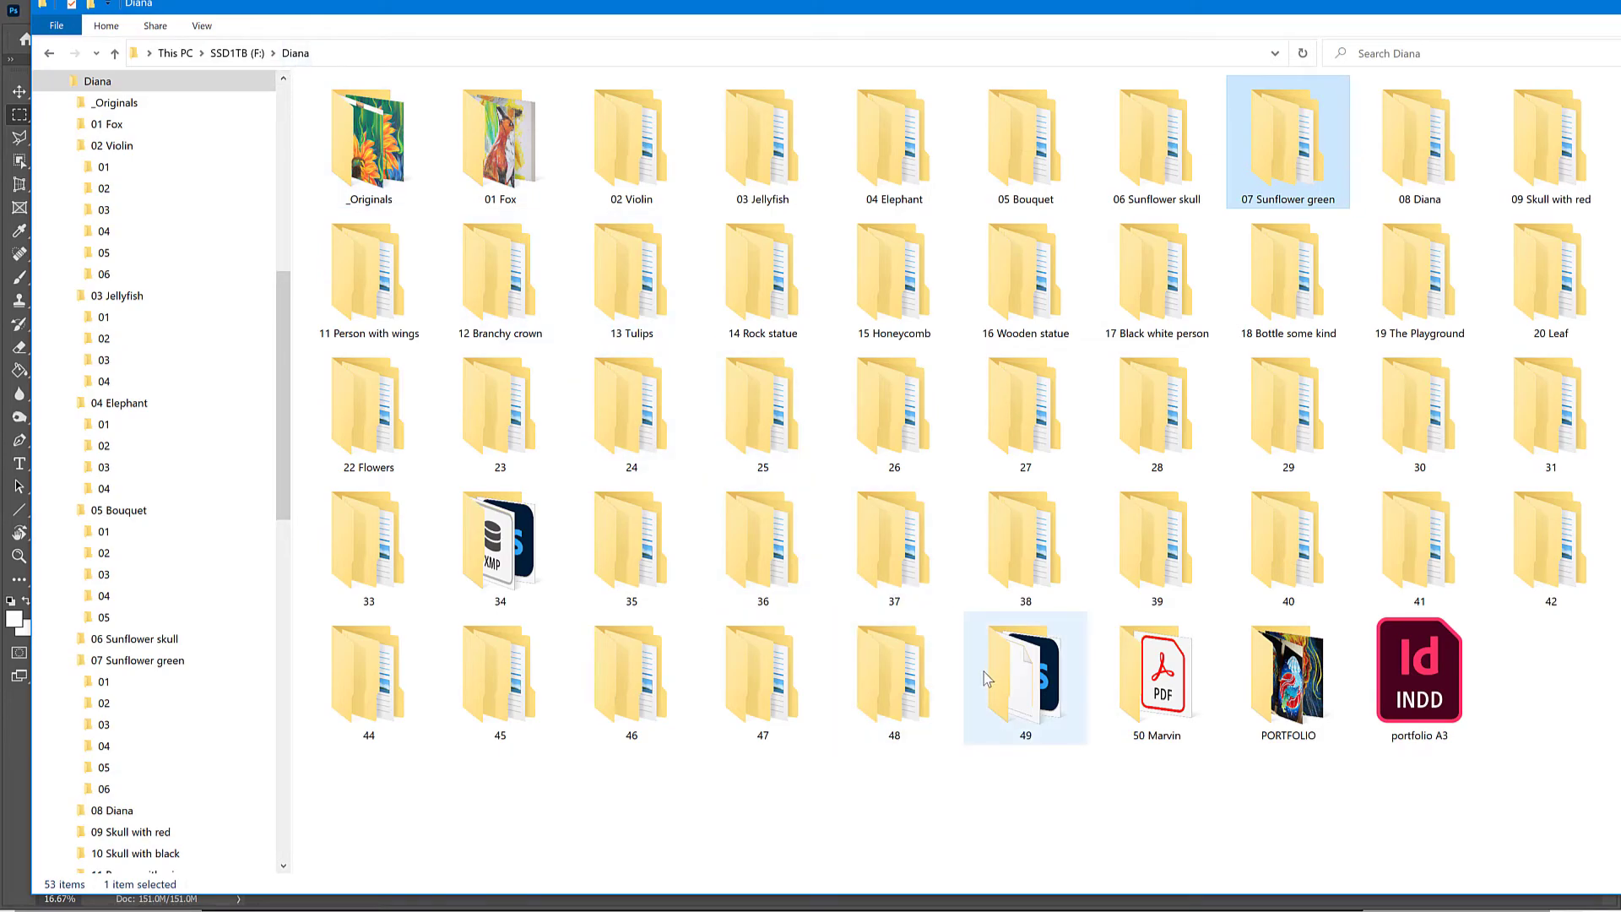
left_click(1326, 695)
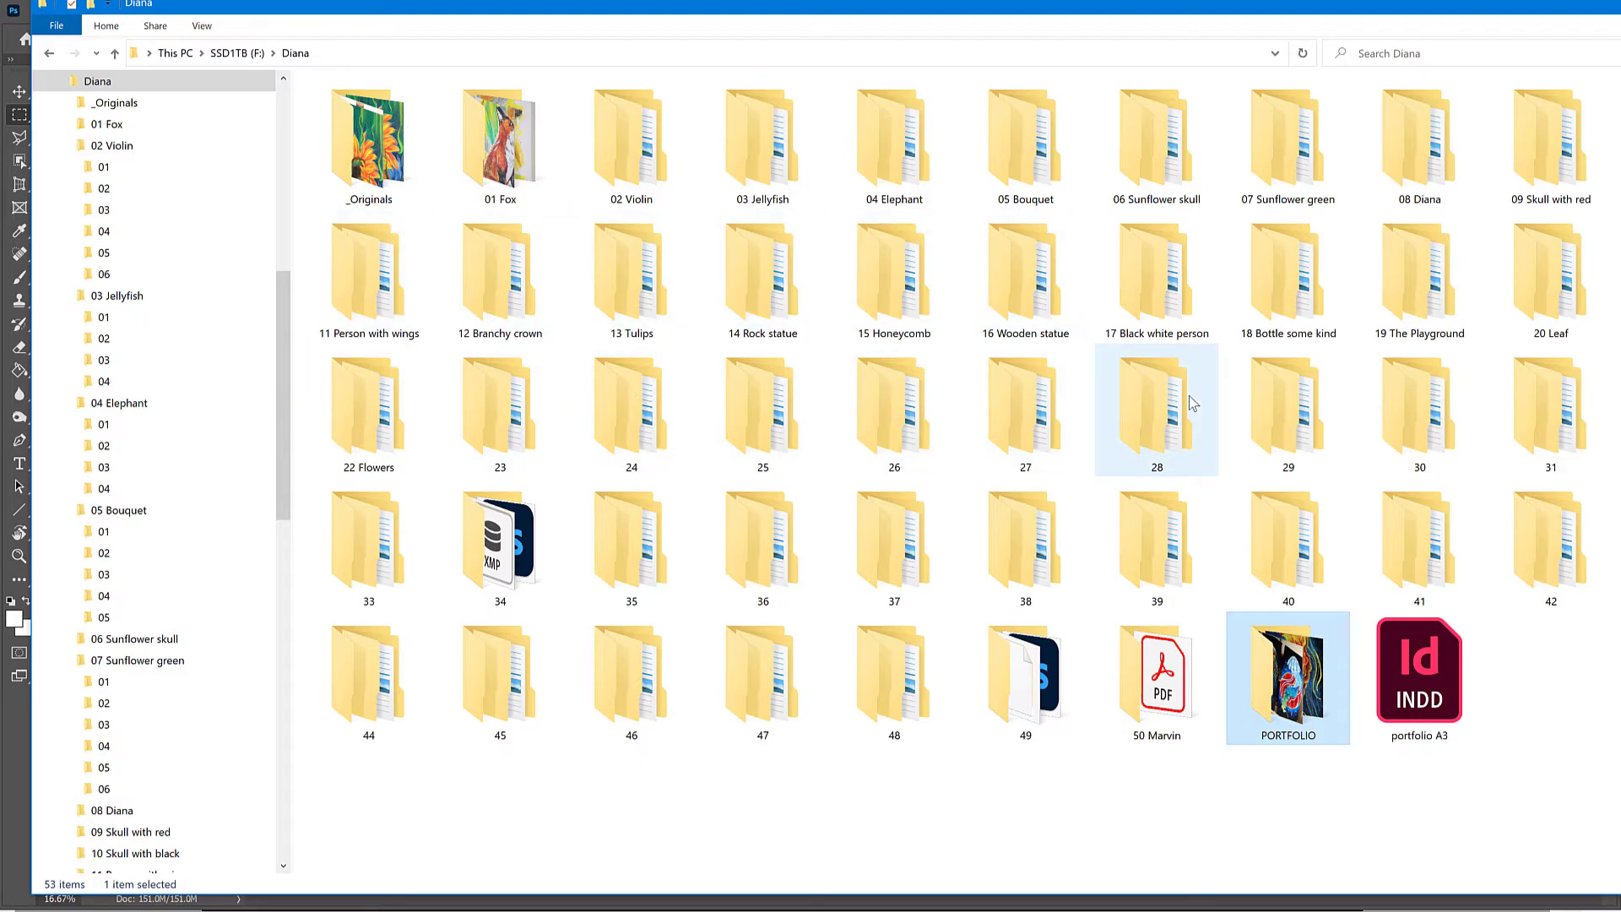
mouse_move(1189, 397)
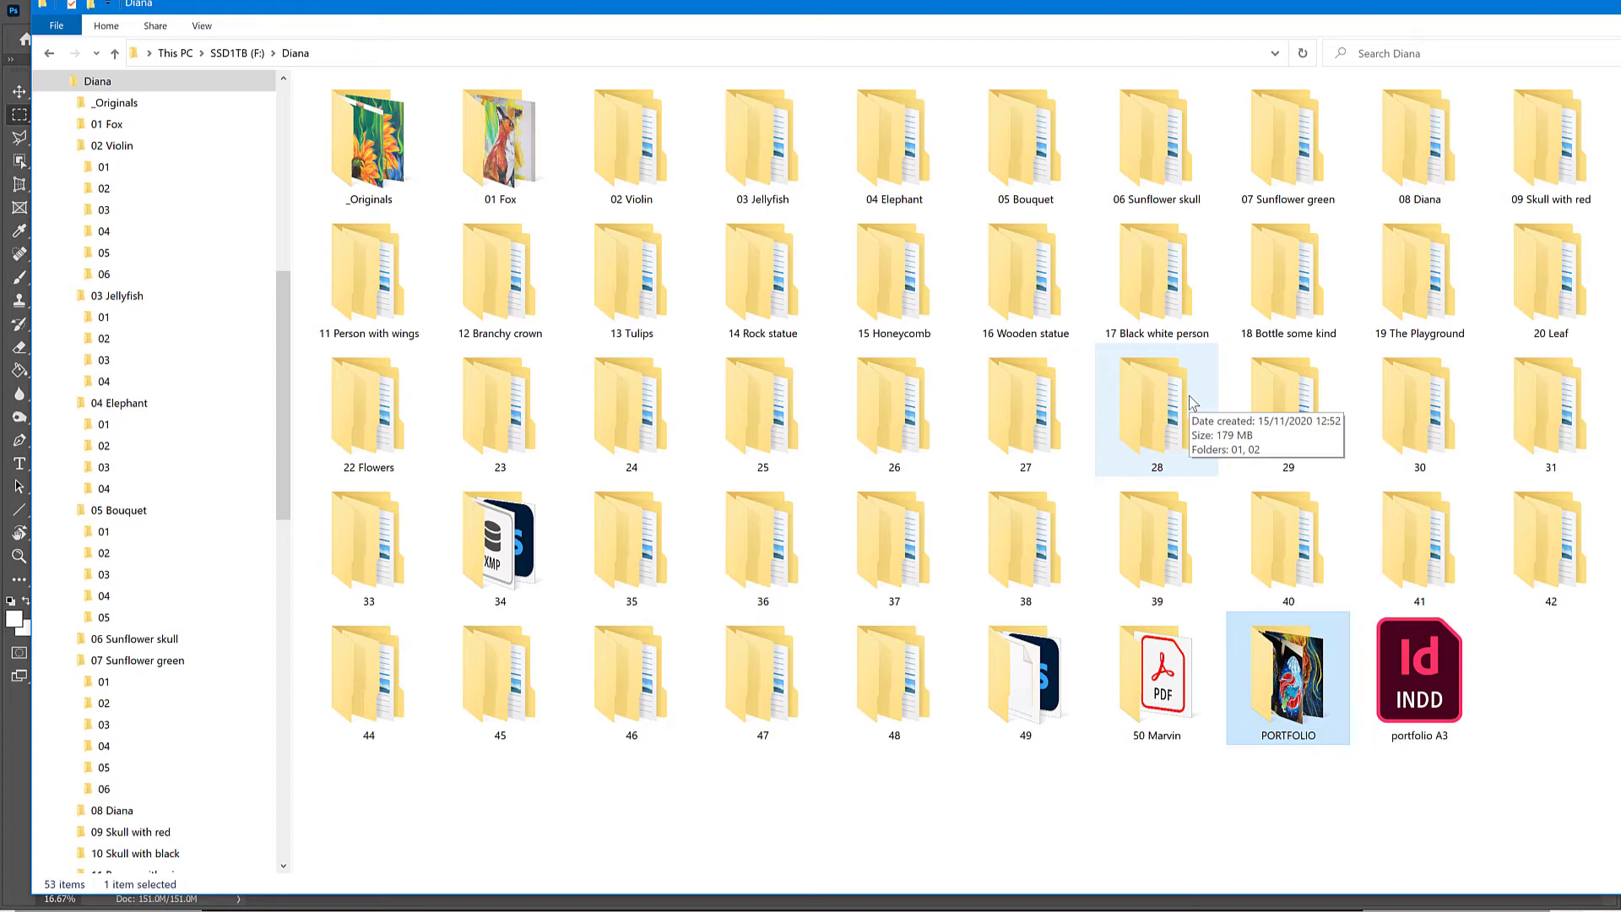
left_click(11, 31)
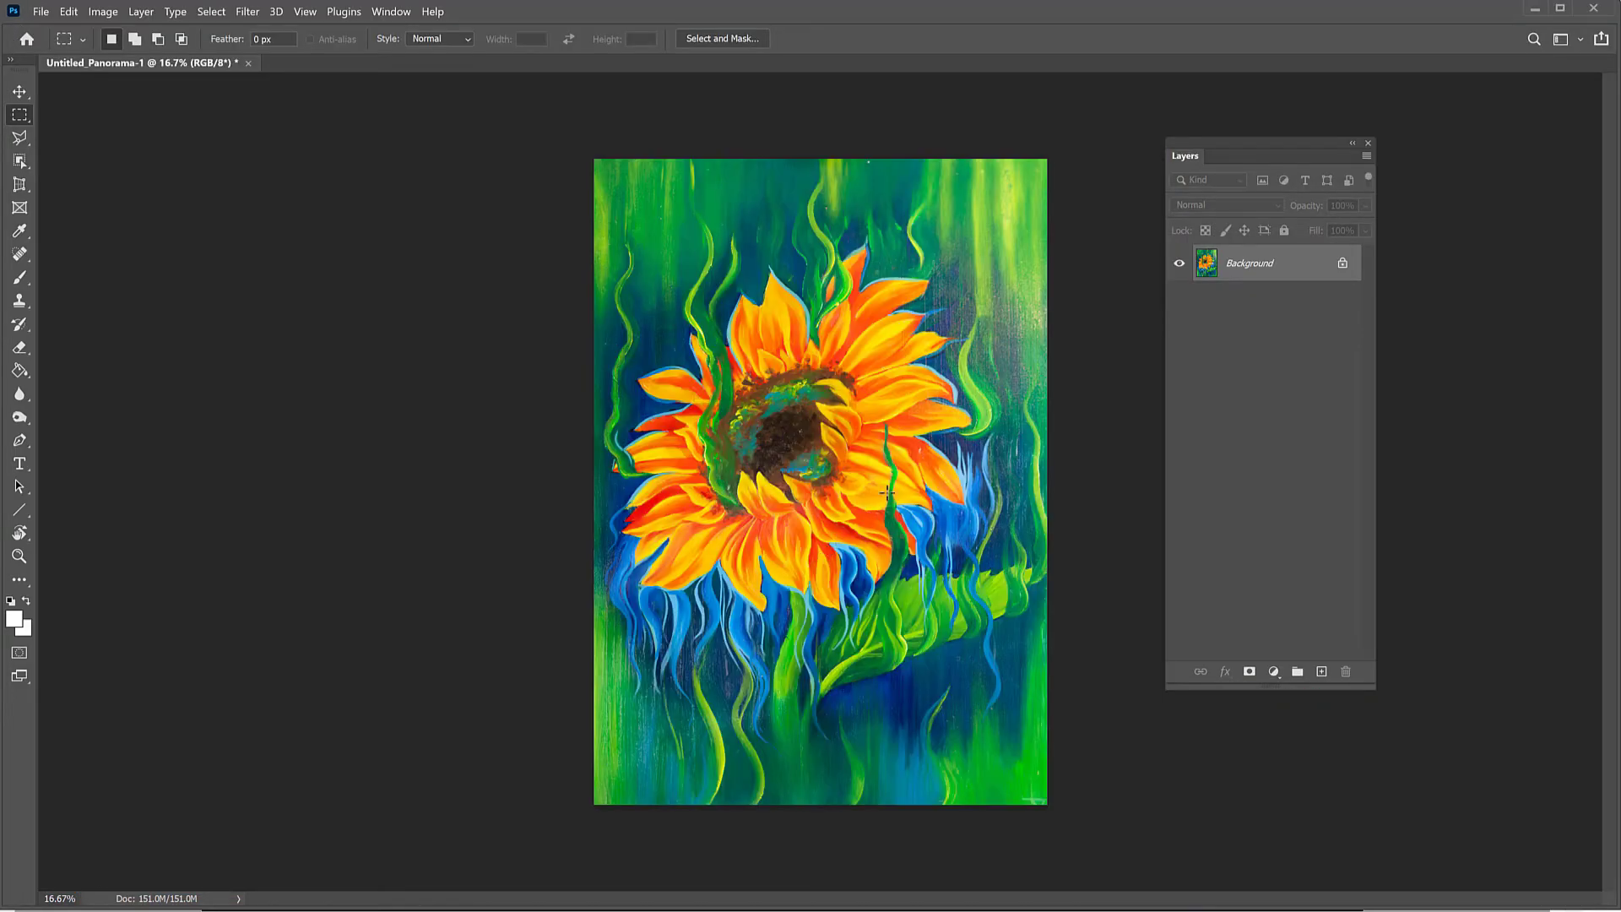
Step: Save the flattened painting in Photoshop format as "Sunflower Green Best Version" in the 07 Sunflower green\06 folder
left_click(38, 12)
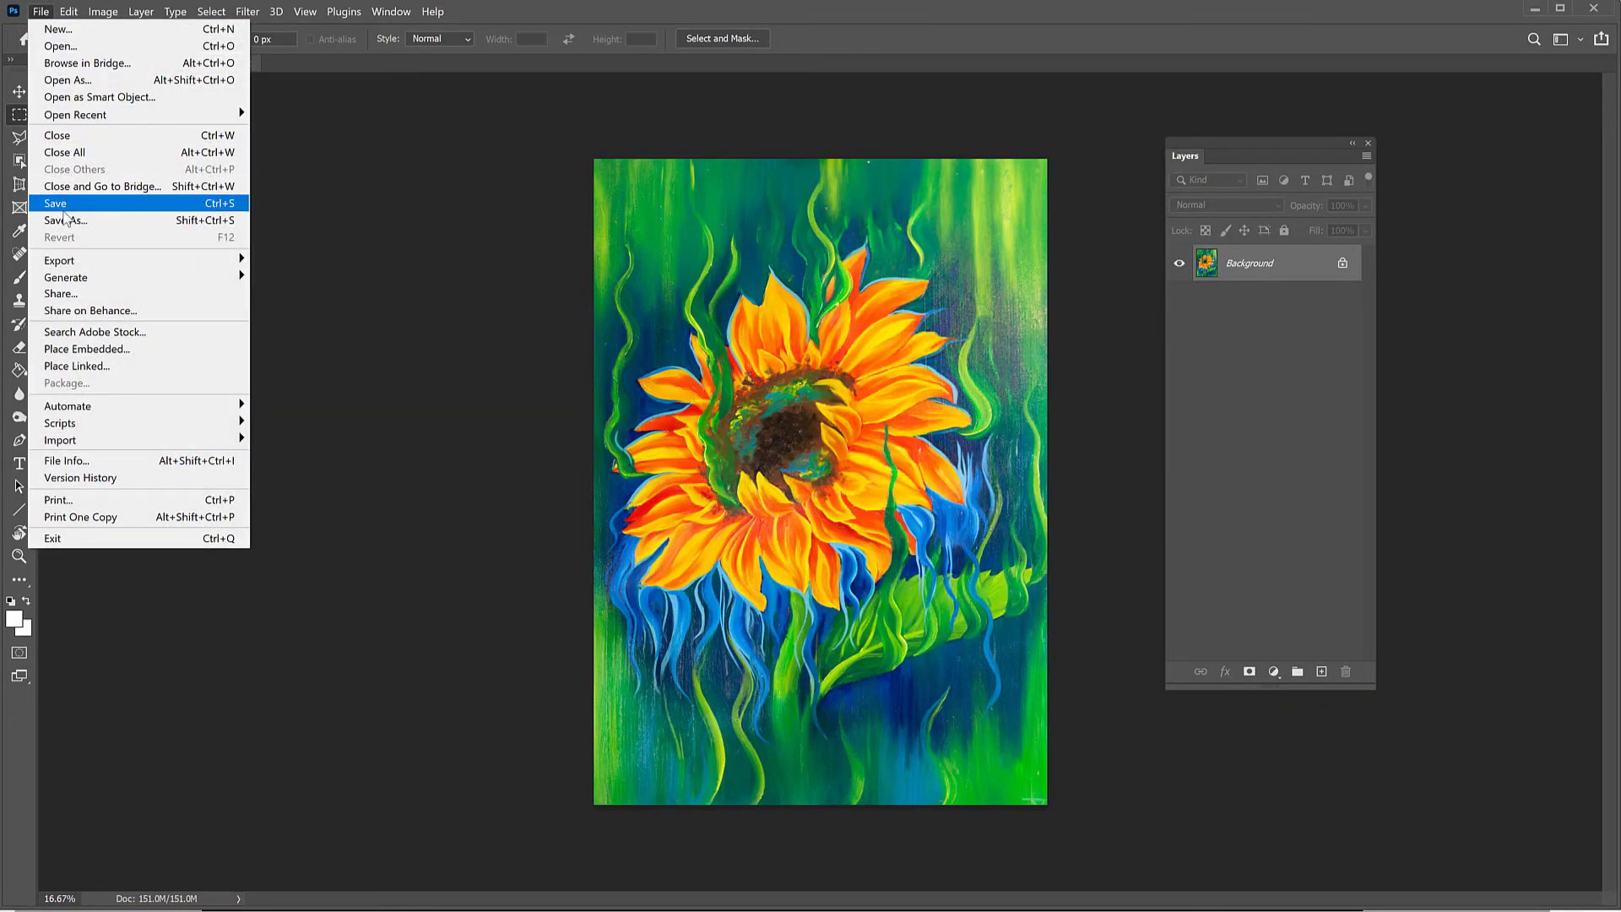
left_click(59, 204)
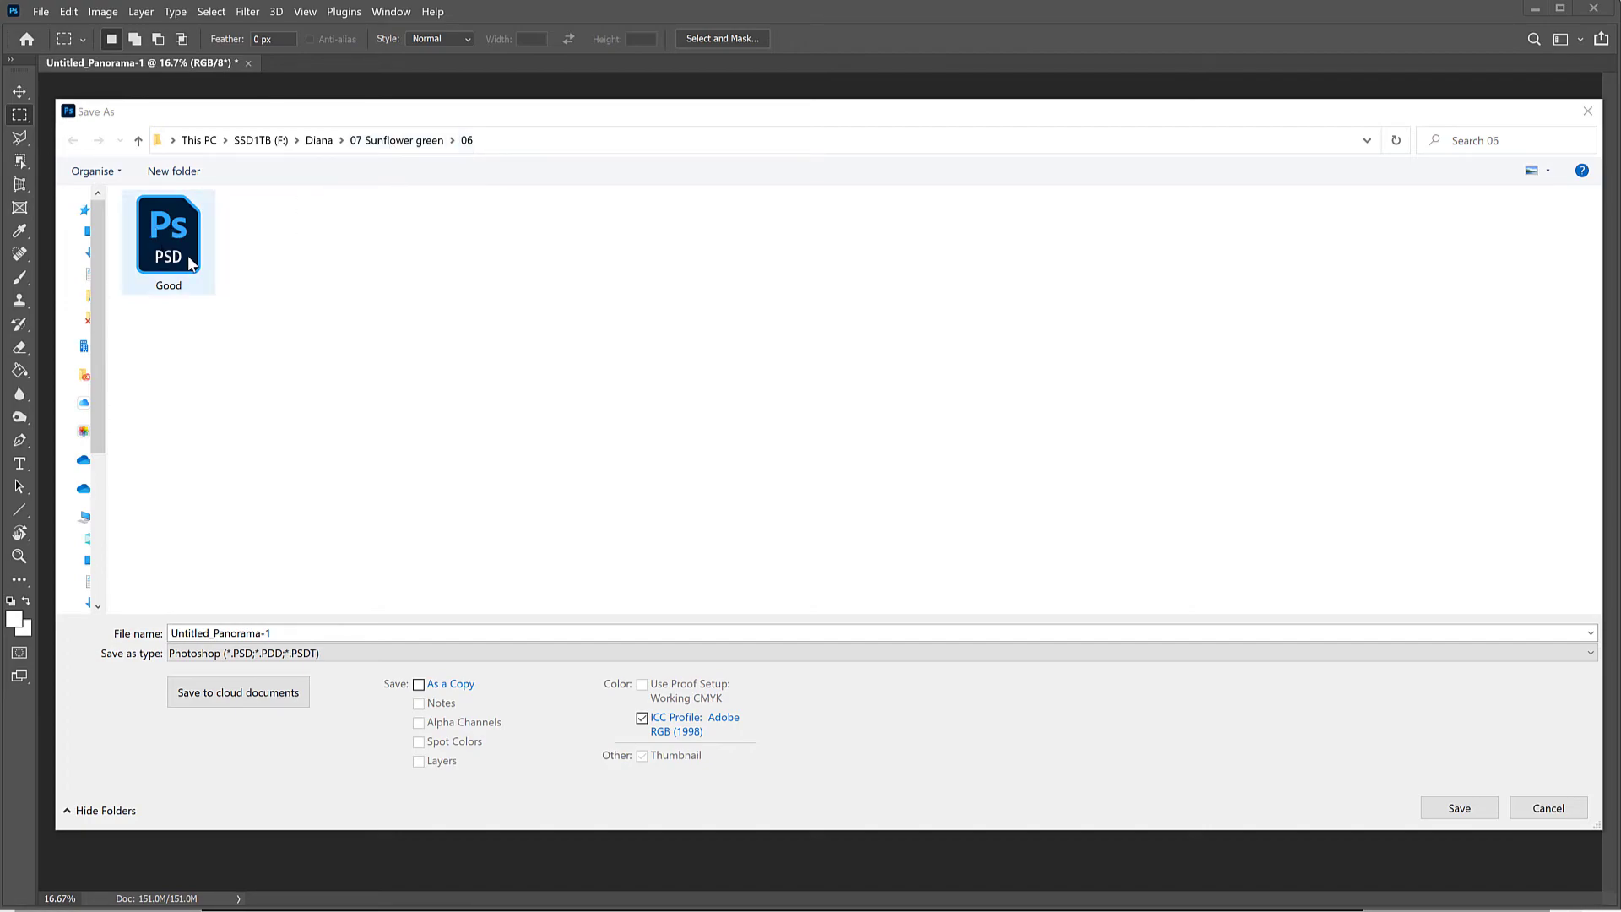
left_click(285, 639)
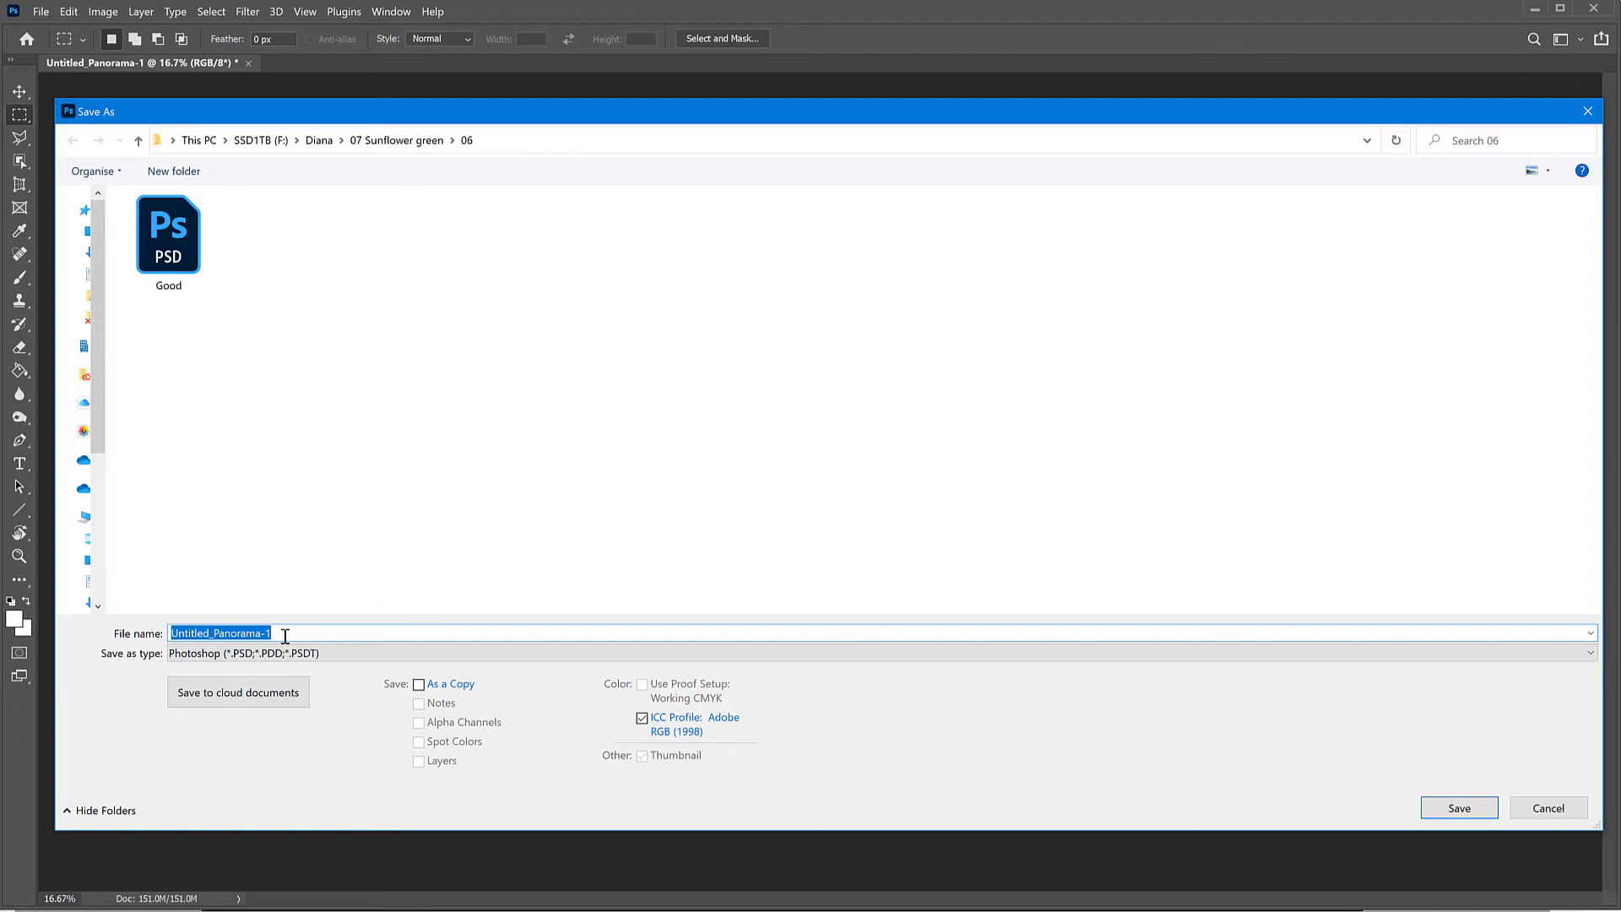
type("Sunflower Green Best Version")
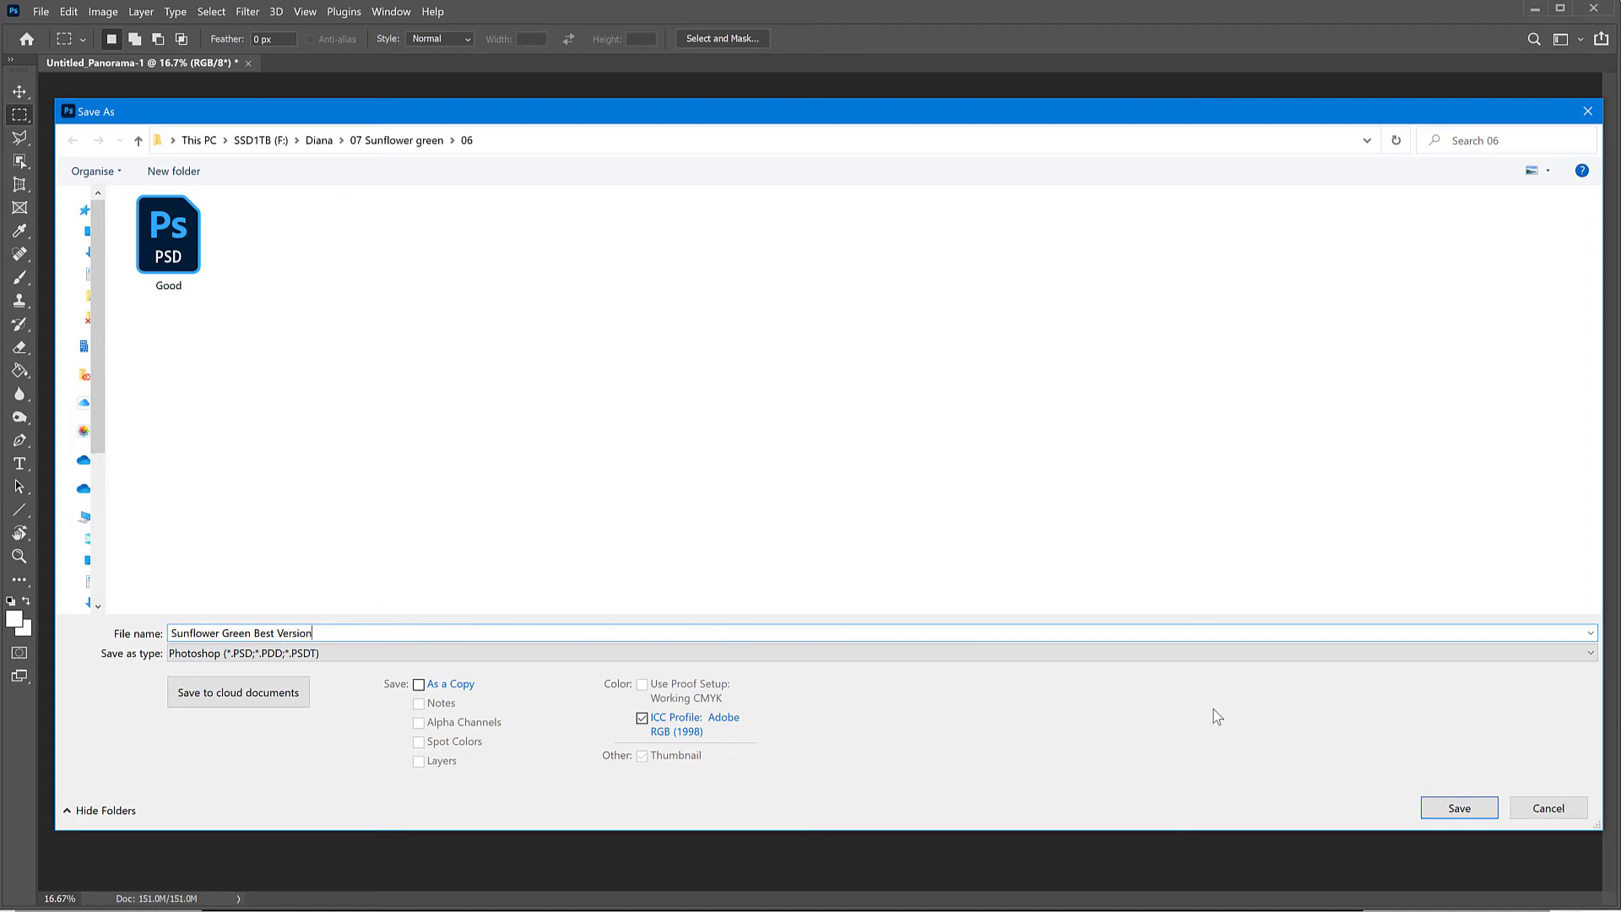
left_click(1457, 804)
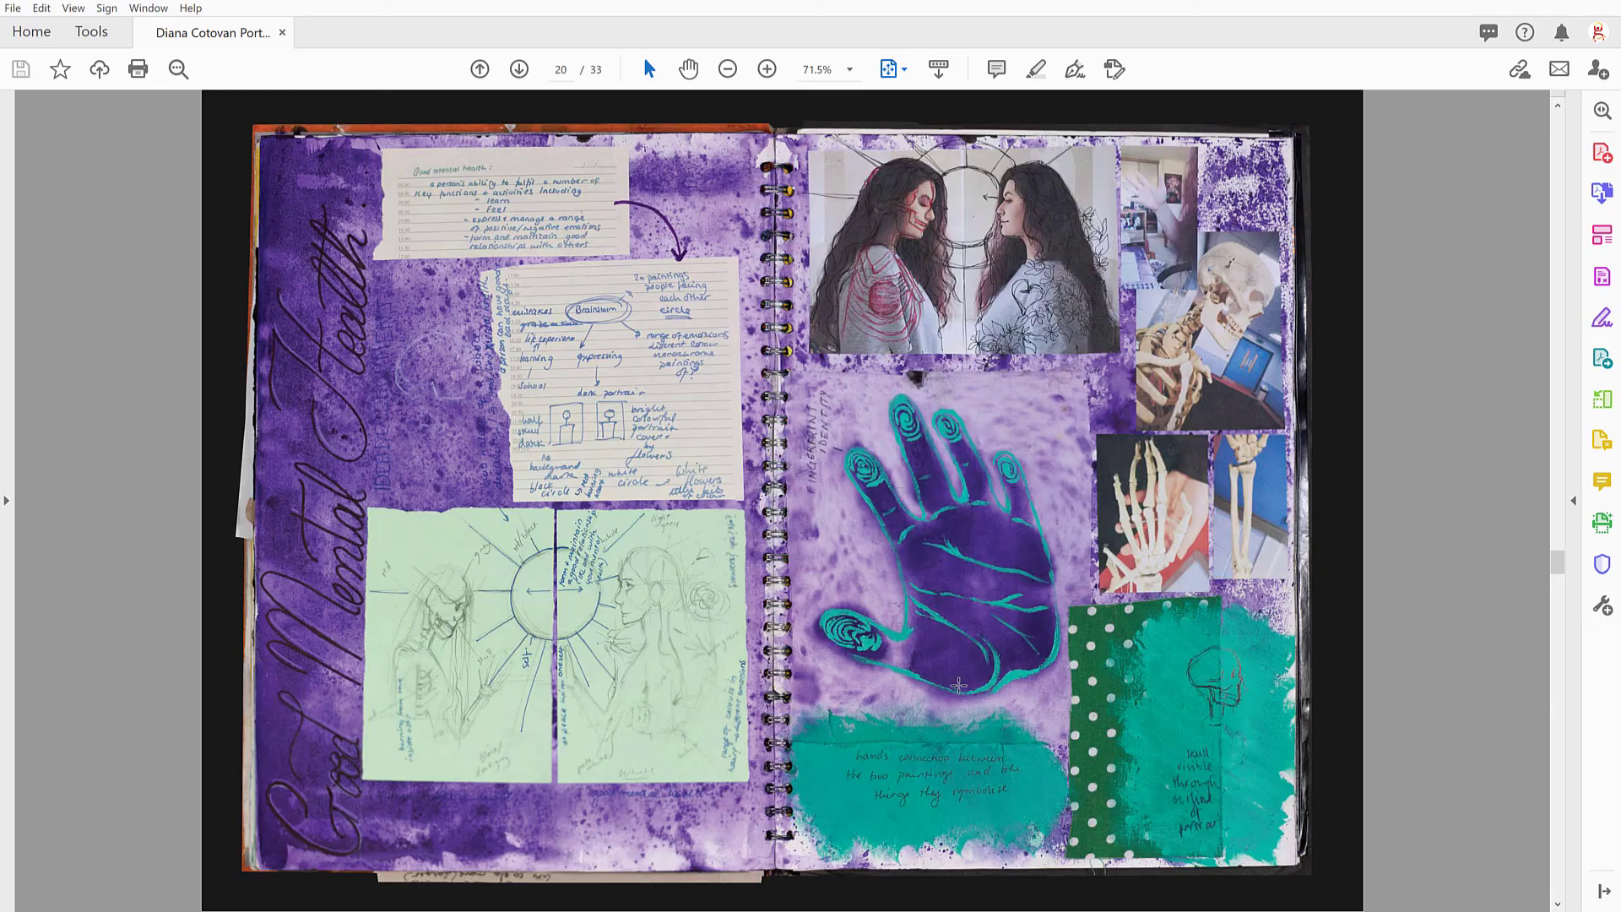
Step: In Acrobat, browse the portfolio PDF forward from page 20 to 27 and back to 18, examining the sketchbook spreads, portraits and skull studies
scroll(959, 686, "down", 10)
scroll(959, 686, "down", 6)
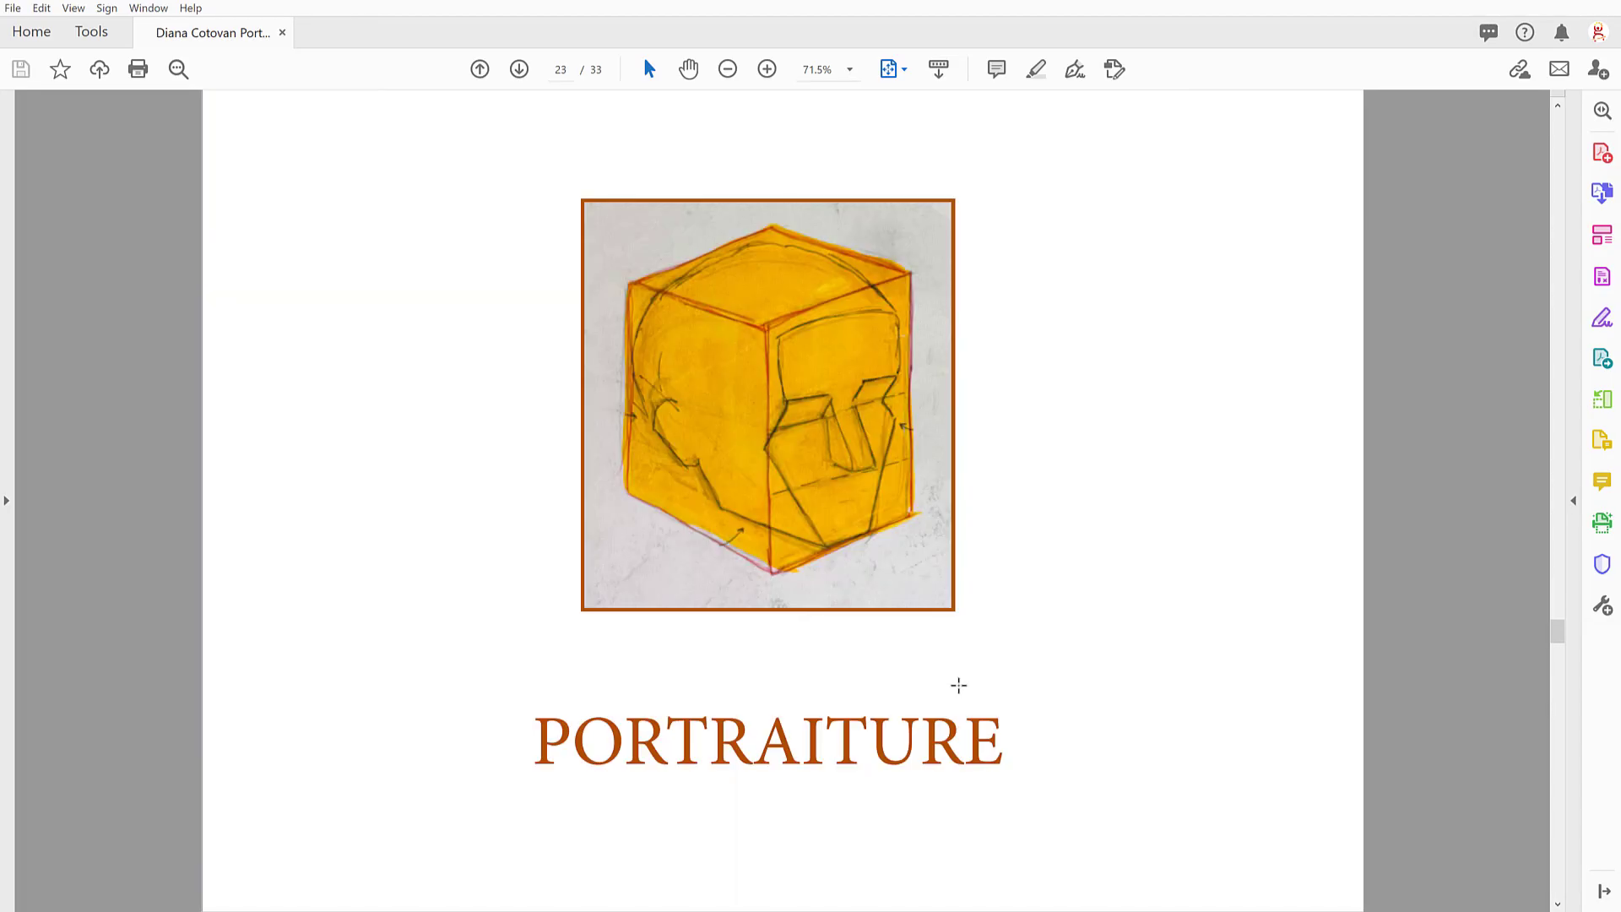
scroll(958, 686, "down", 3)
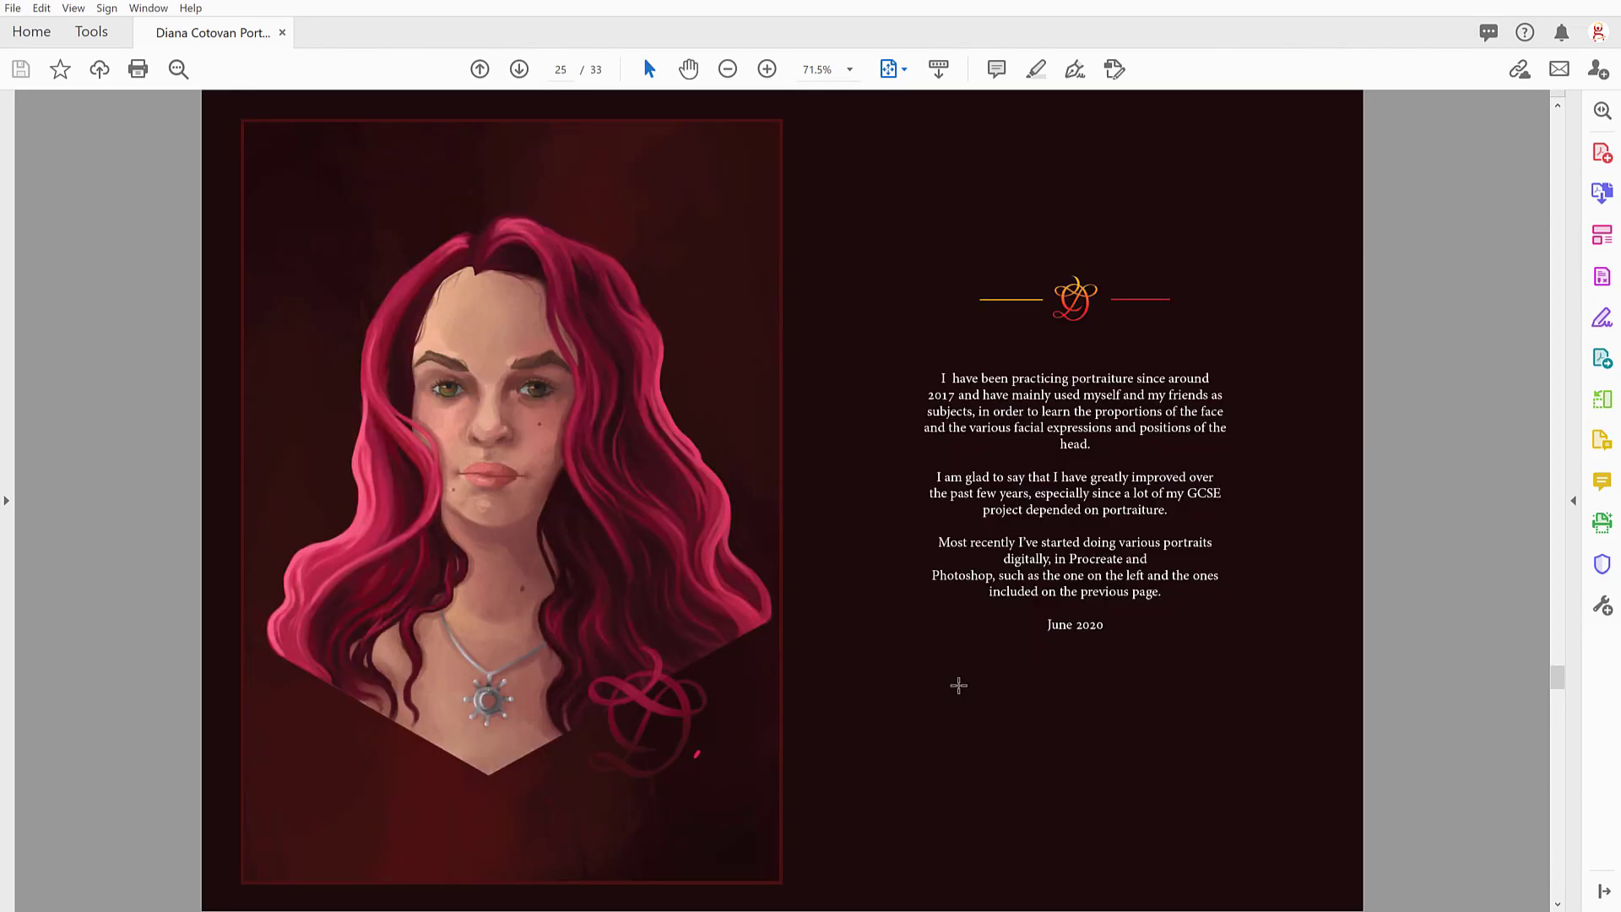
scroll(958, 685, "down", 6)
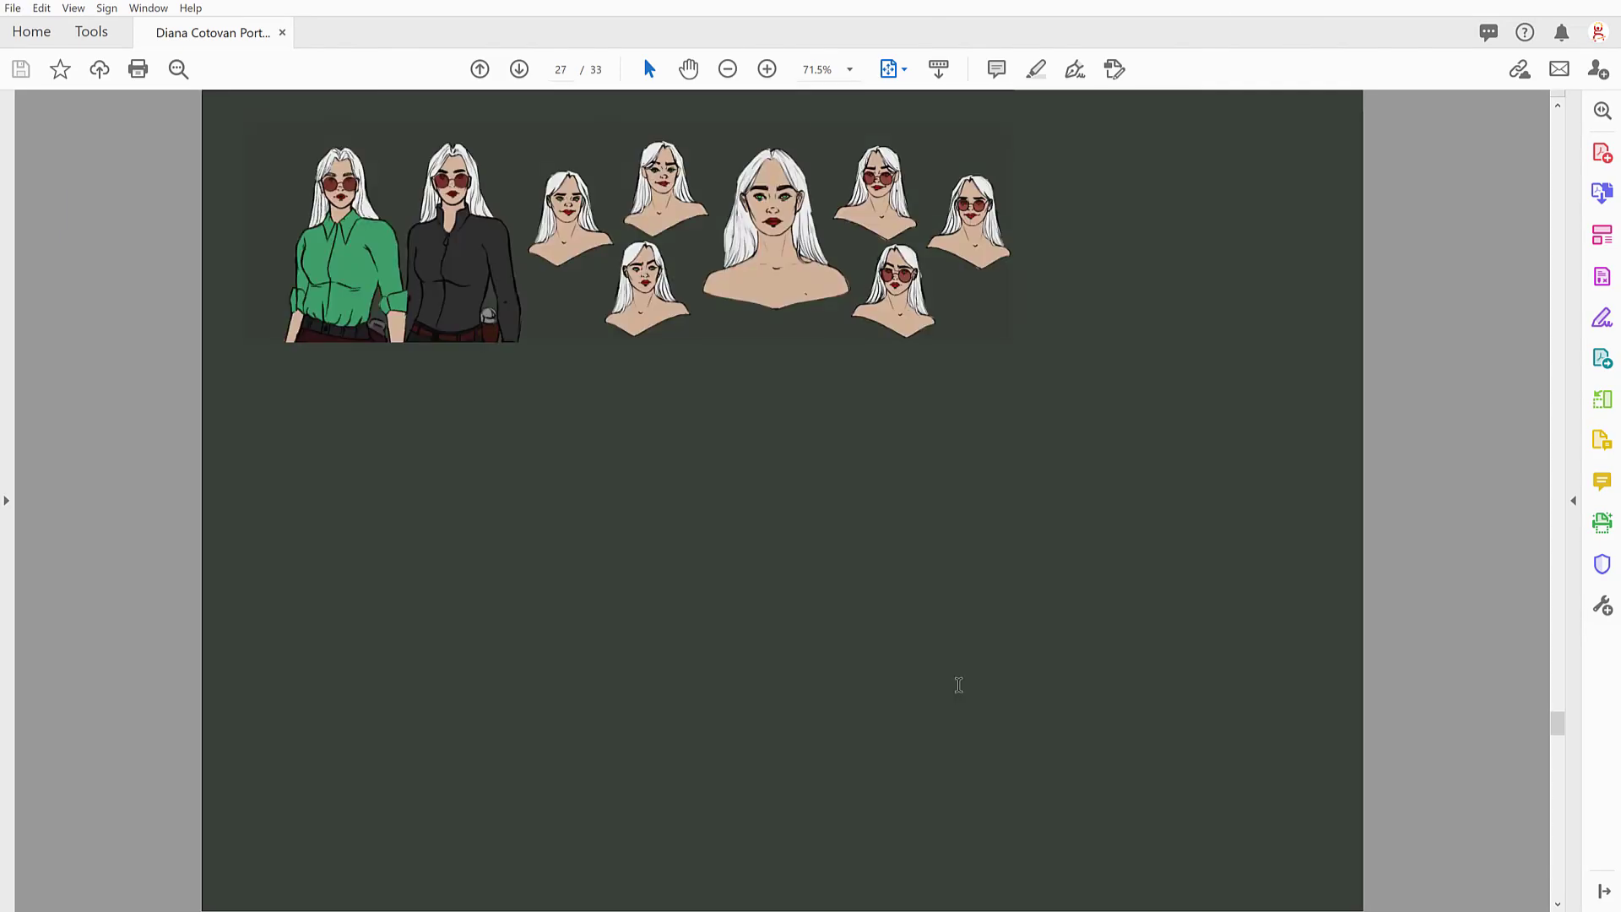
scroll(958, 684, "up", 12)
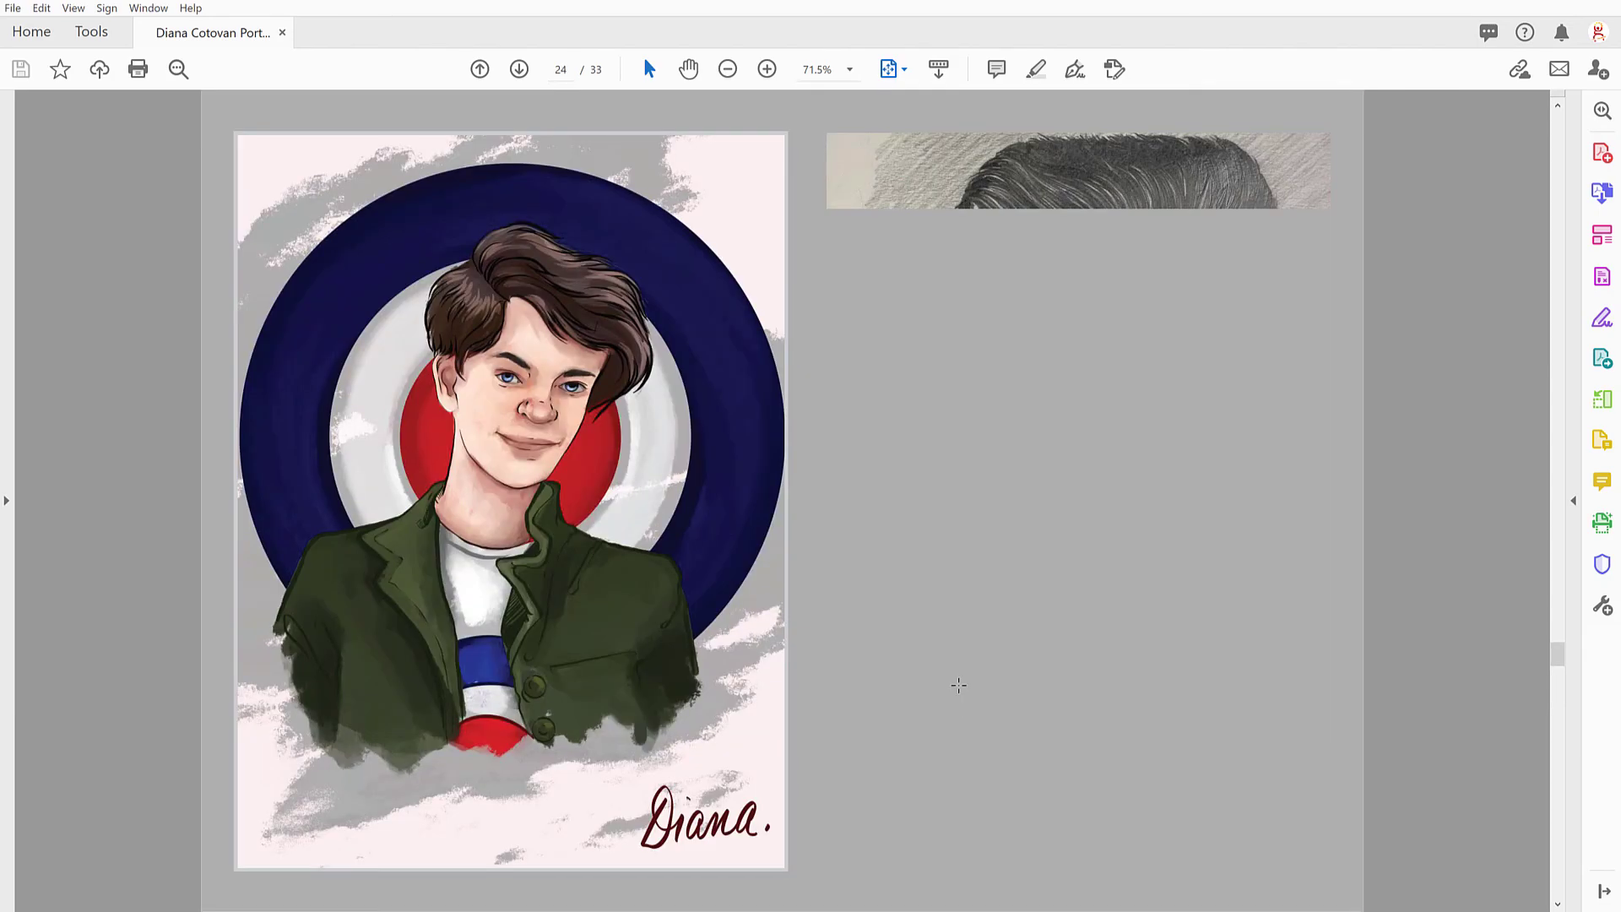
scroll(959, 686, "up", 6)
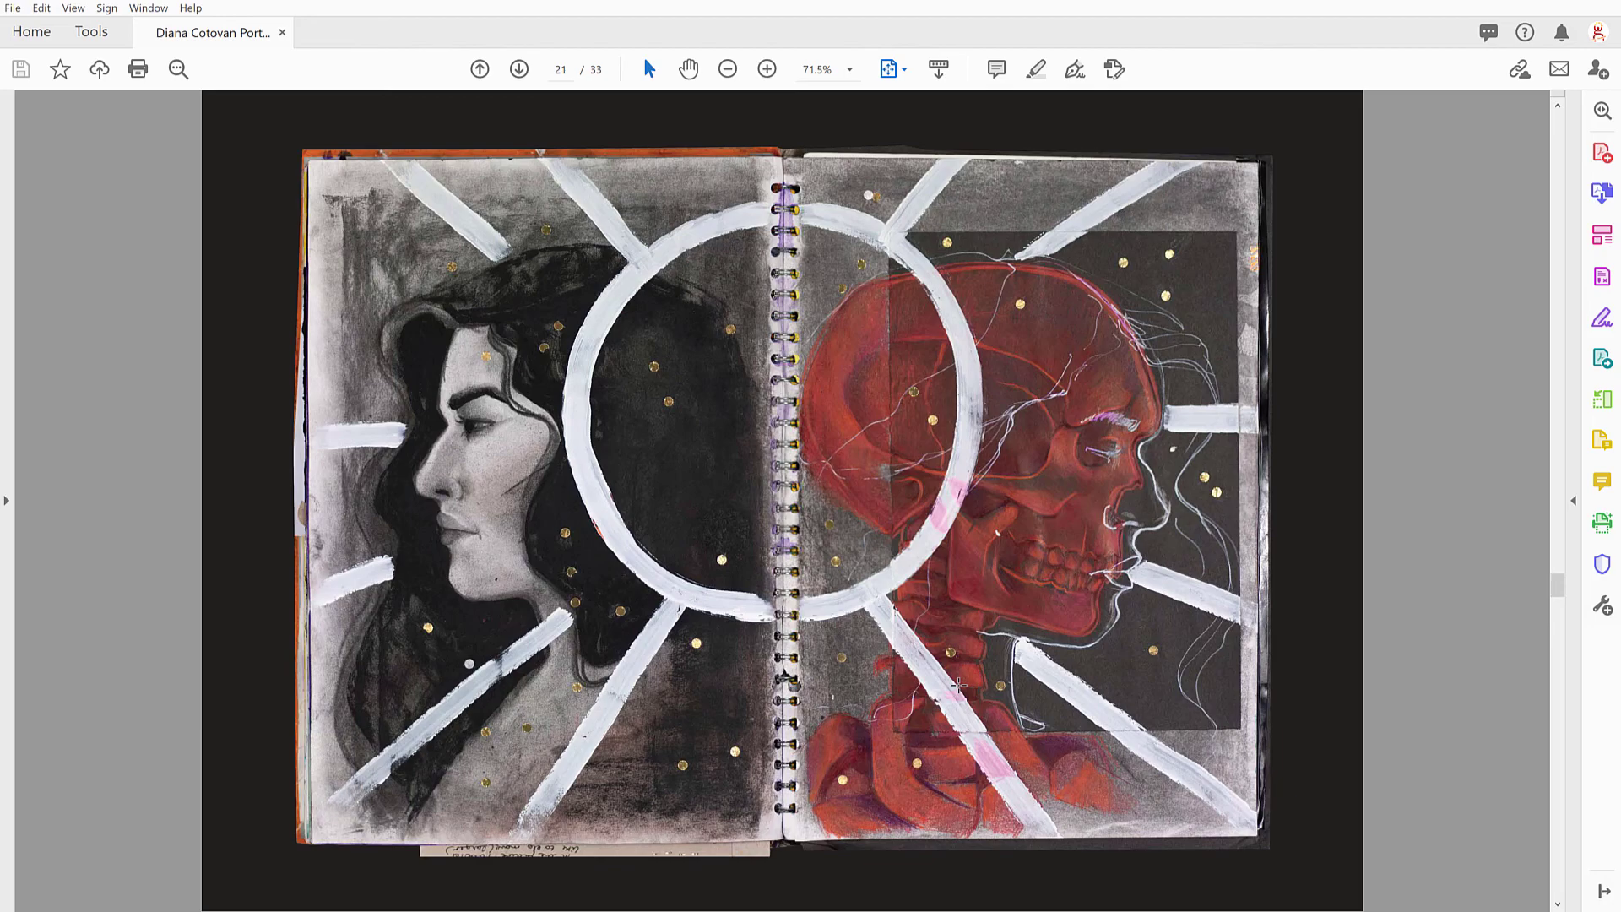
scroll(959, 686, "up", 3)
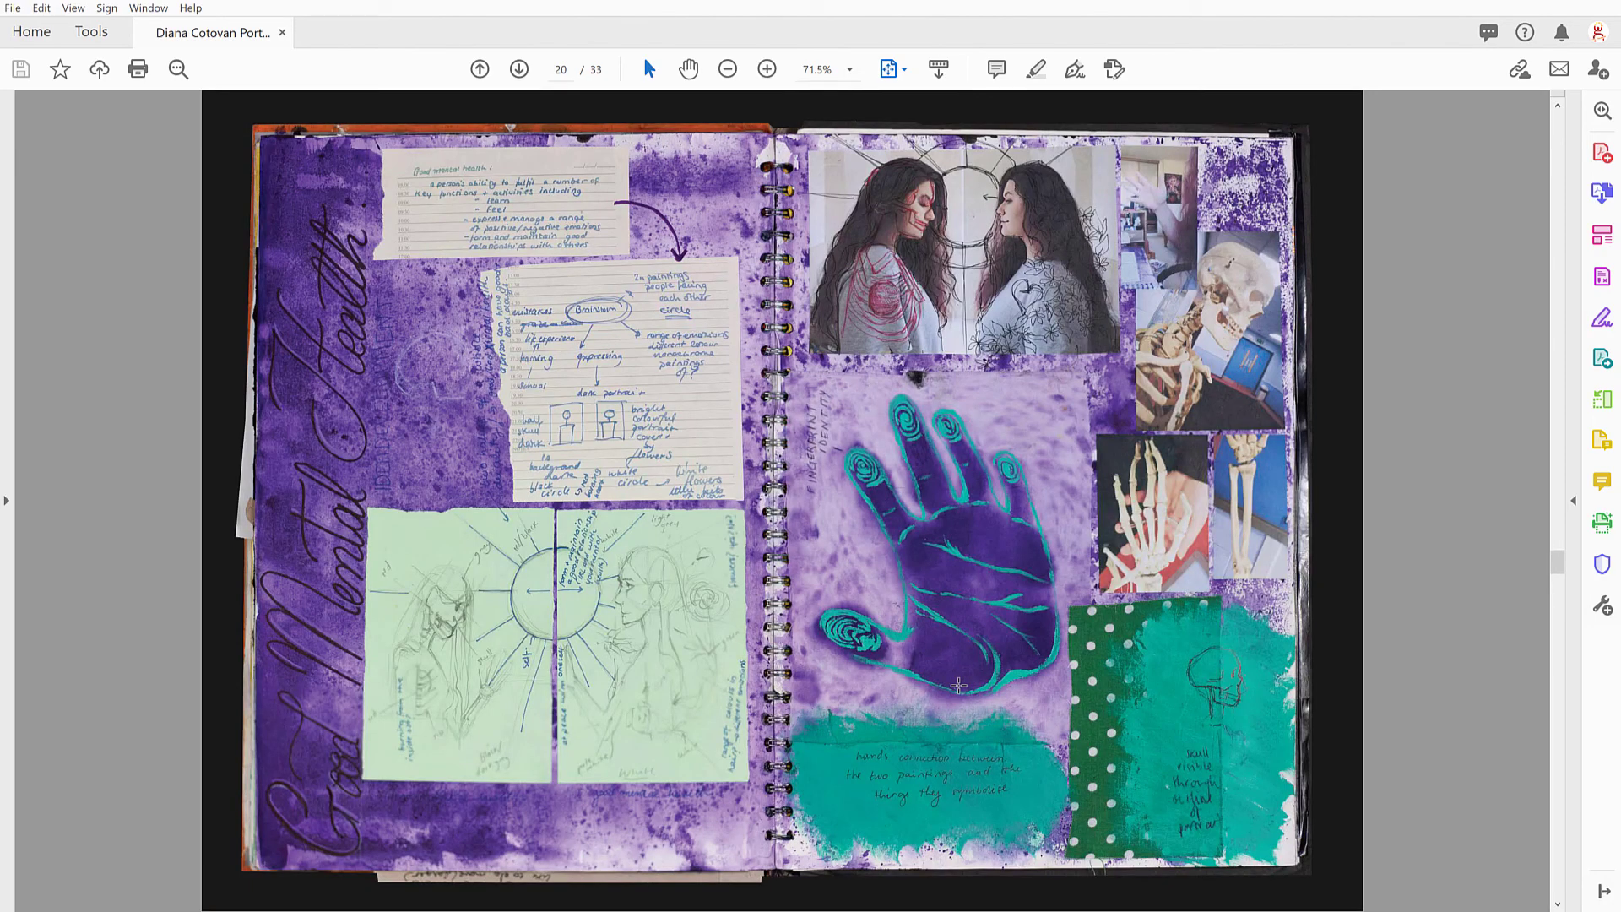
scroll(959, 686, "up", 6)
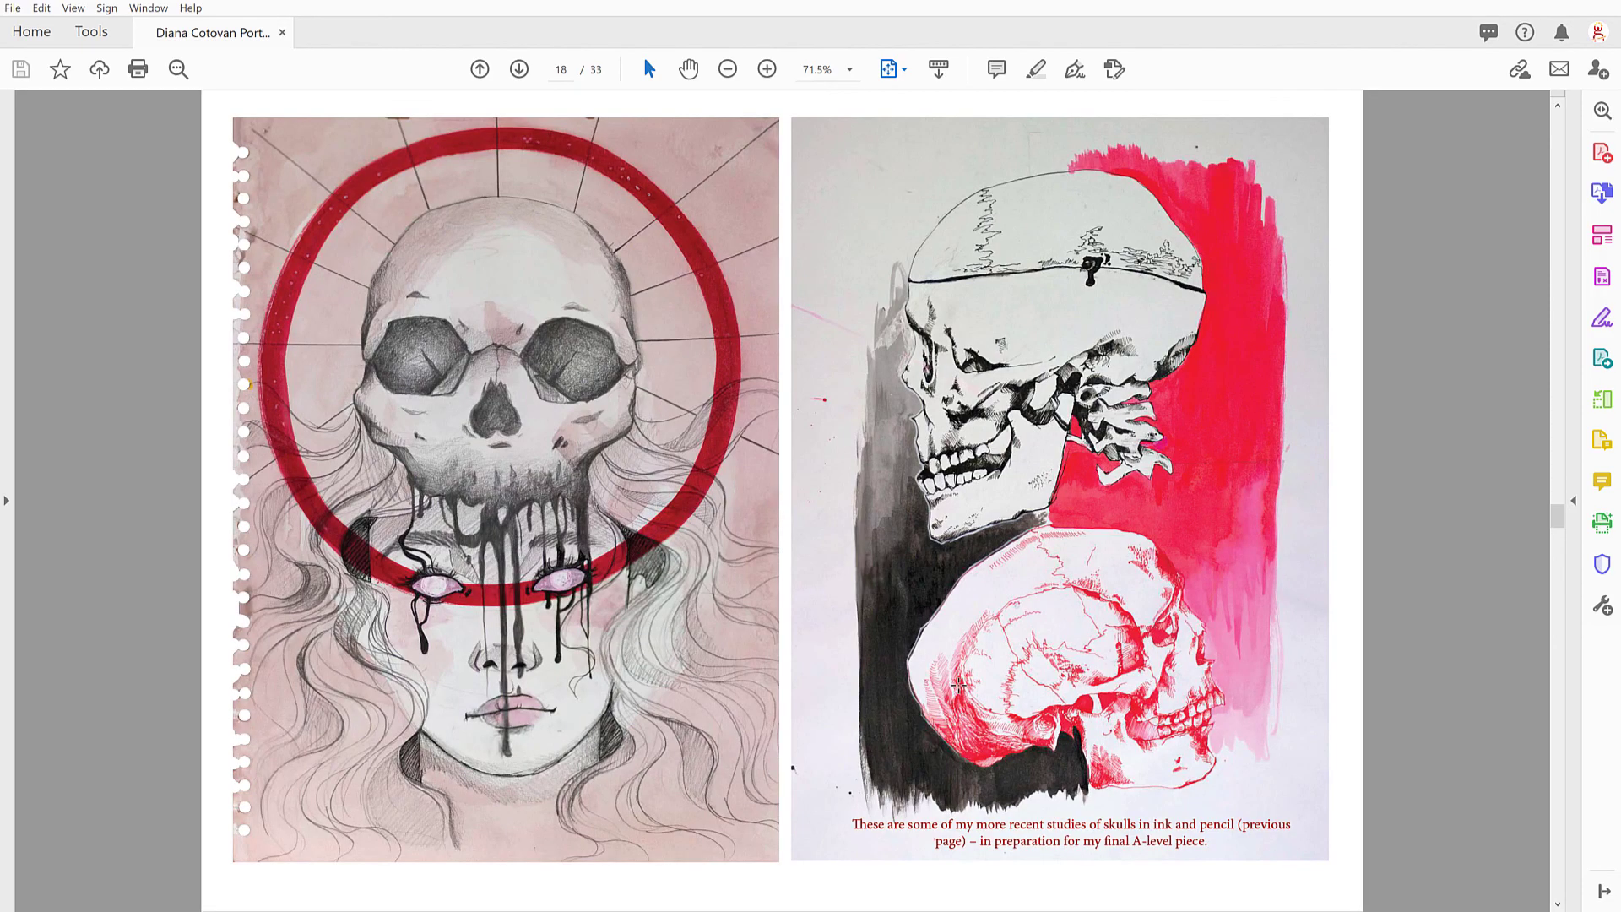